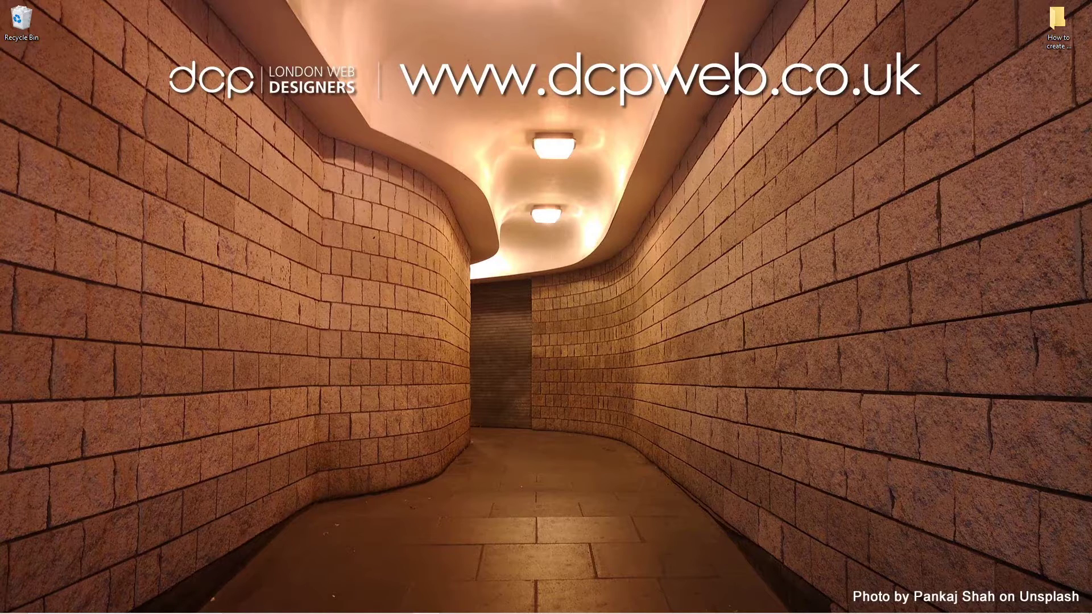
- Switch to Chrome and open the Pinterest Business website from the "pinterest for business" search results
{"action": "left_click", "coordinate": [957, 605]}
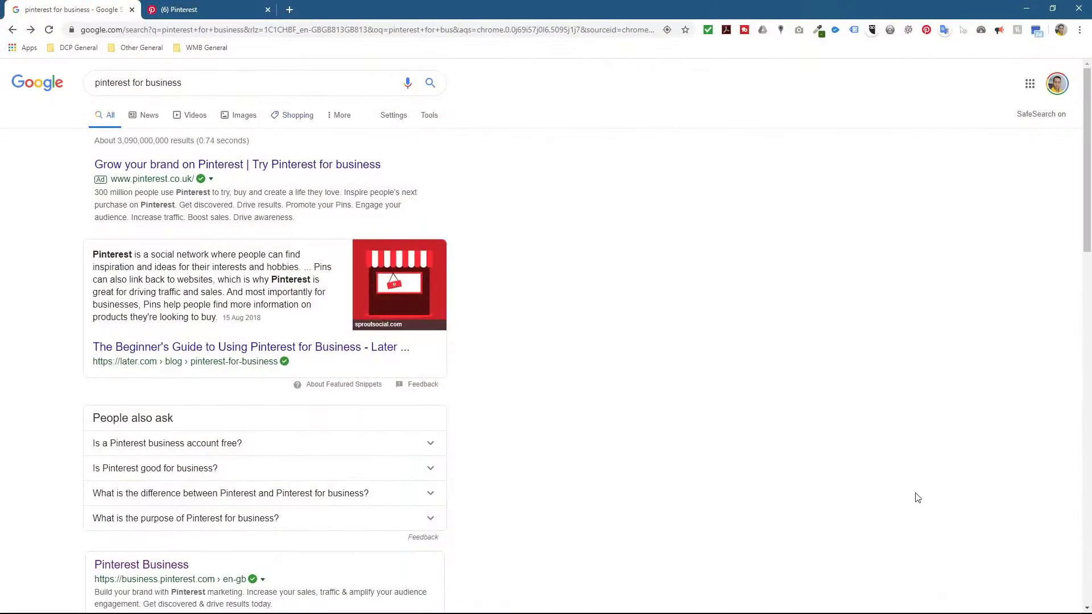
{"action": "left_click_drag", "start_coordinate": [94, 83], "coordinate": [503, 165]}
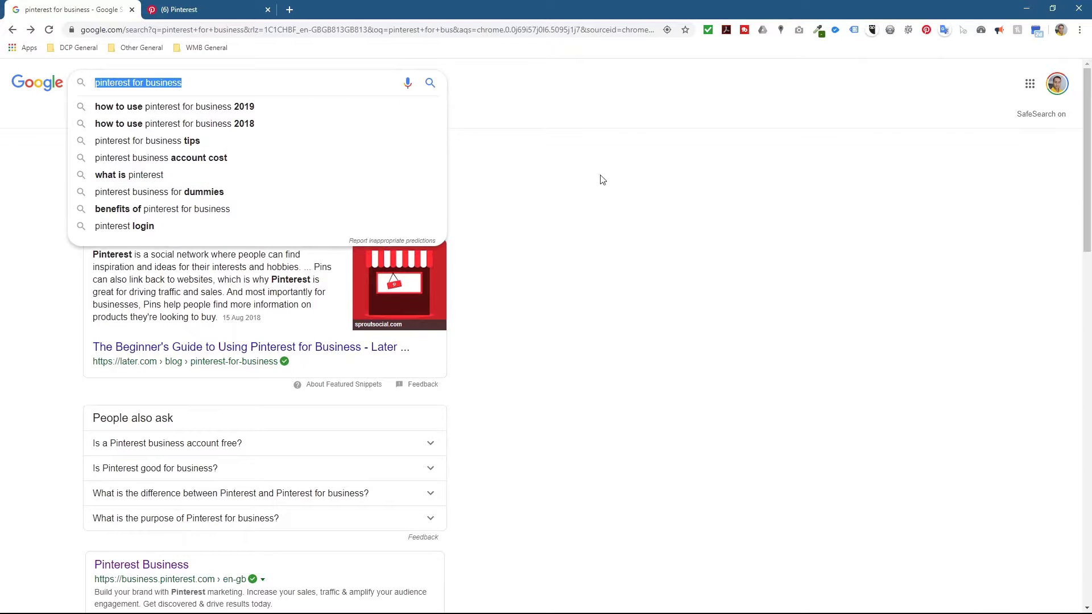
{"action": "left_click", "coordinate": [502, 165]}
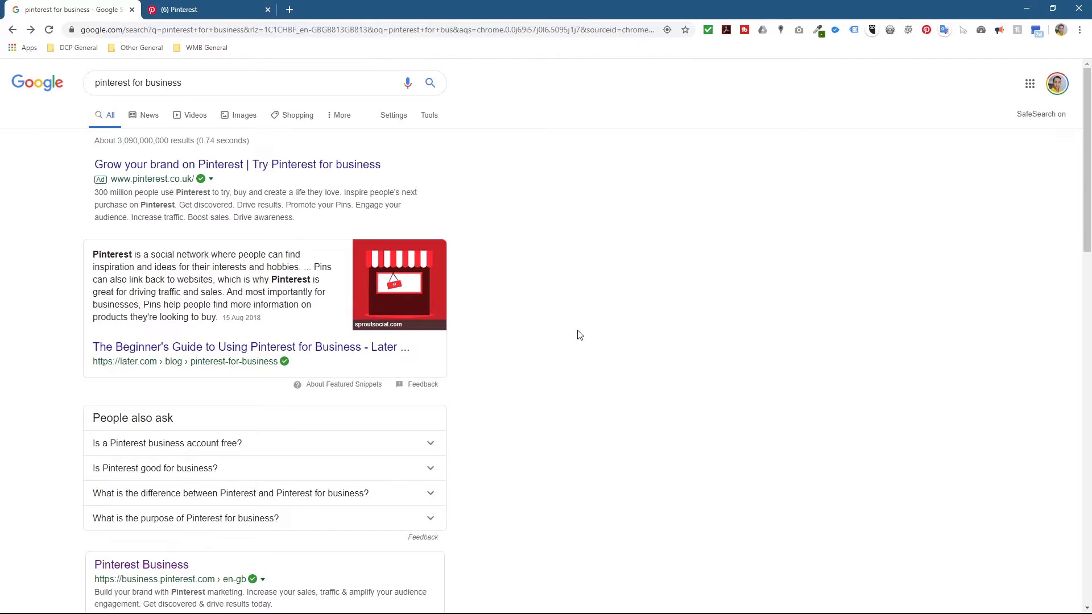
{"action": "scroll", "coordinate": [579, 335], "scroll_direction": "down", "scroll_amount": 10}
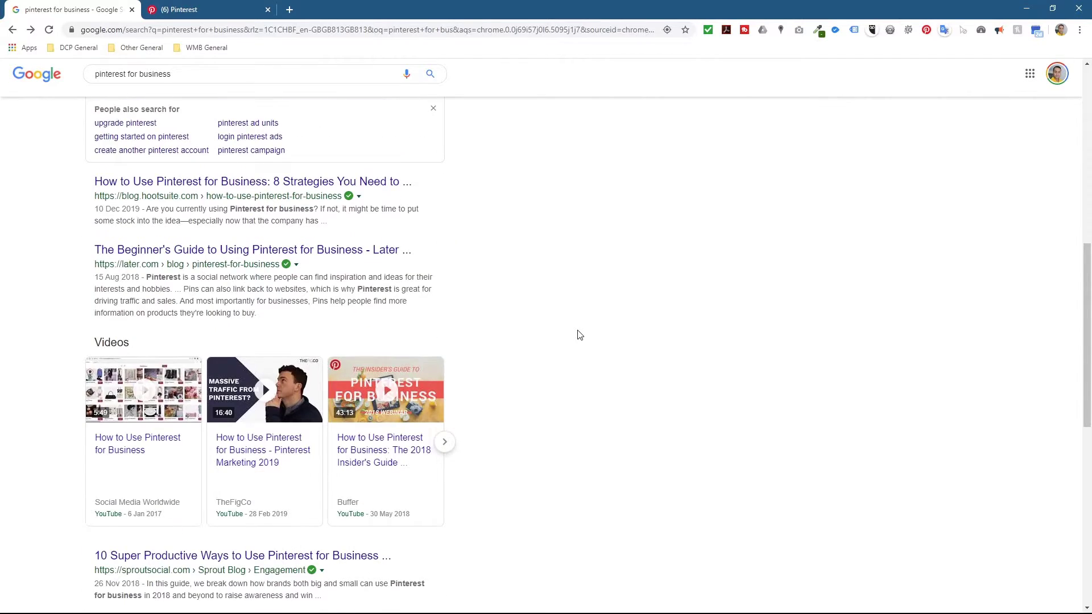
{"action": "scroll", "coordinate": [579, 335], "scroll_direction": "down", "scroll_amount": 4}
{"action": "scroll", "coordinate": [579, 335], "scroll_direction": "up", "scroll_amount": 14}
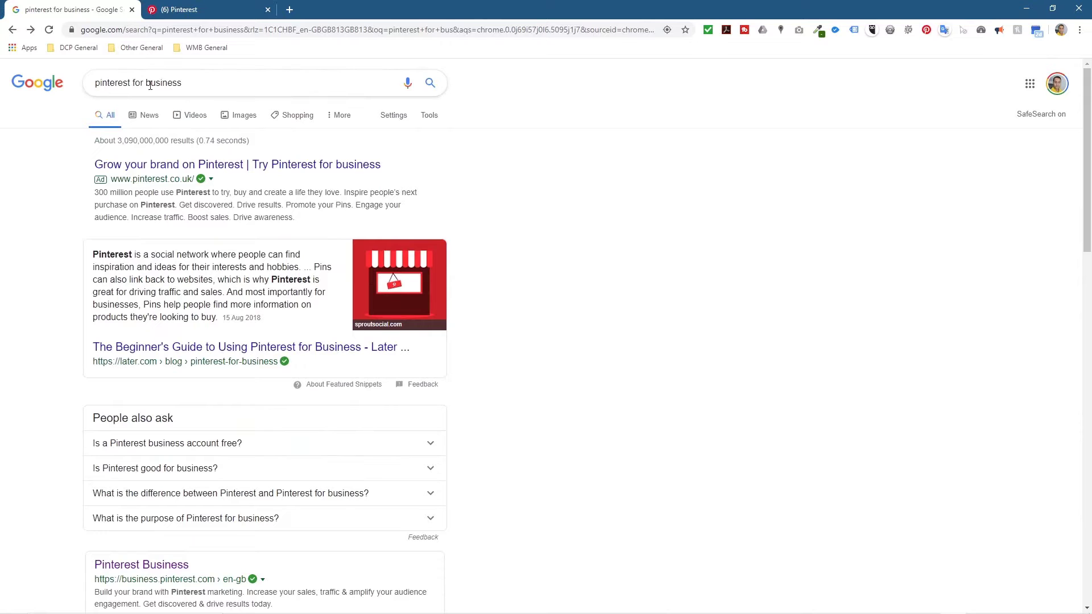
{"action": "scroll", "coordinate": [634, 410], "scroll_direction": "down", "scroll_amount": 5}
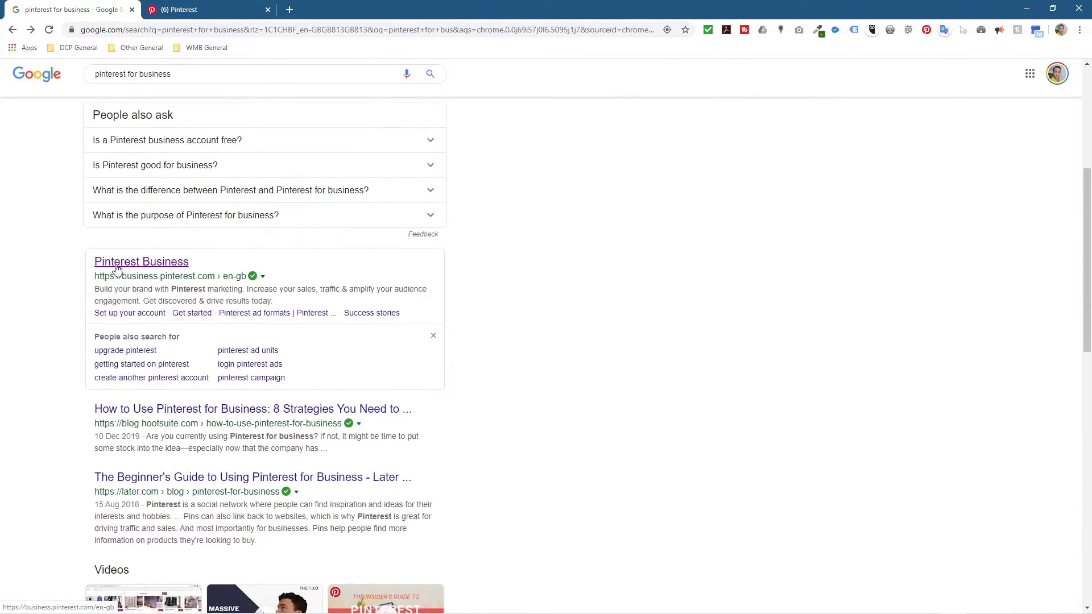
{"action": "left_click", "coordinate": [143, 266]}
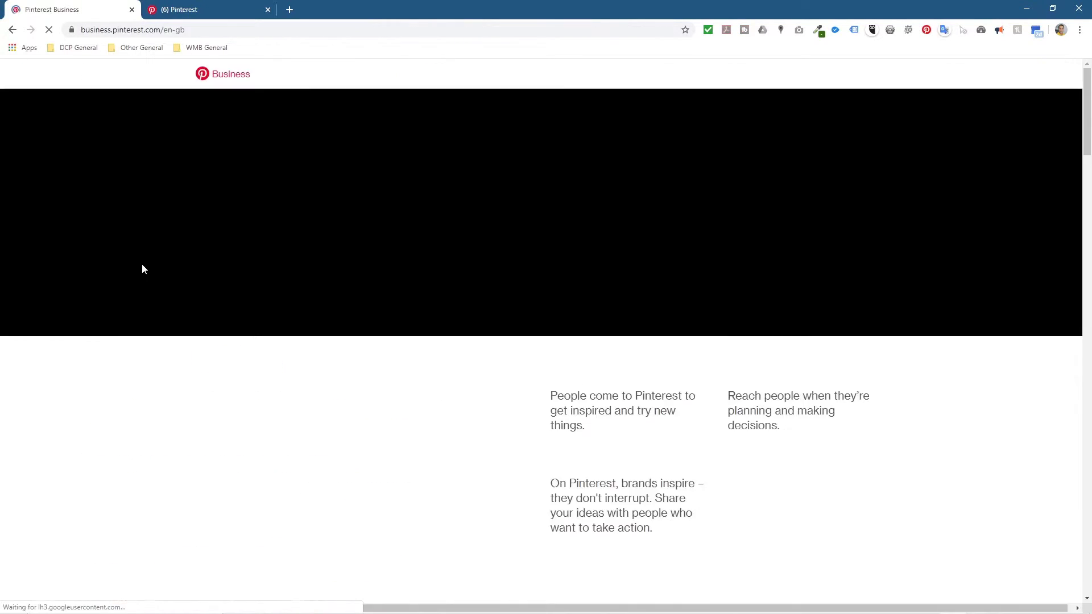
- Accept the cookie notice and examine the Pinterest Business page down to the Get a Business account section
{"action": "scroll", "coordinate": [642, 316], "scroll_direction": "down", "scroll_amount": 10}
{"action": "left_click", "coordinate": [869, 578]}
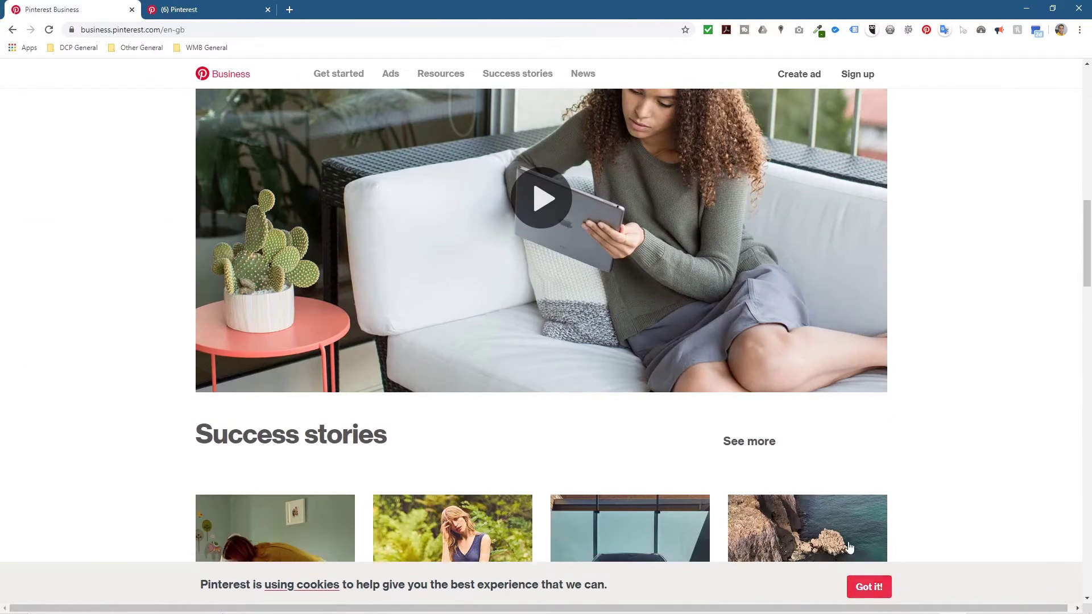
{"action": "scroll", "coordinate": [794, 443], "scroll_direction": "down", "scroll_amount": 20}
{"action": "scroll", "coordinate": [794, 444], "scroll_direction": "up", "scroll_amount": 4}
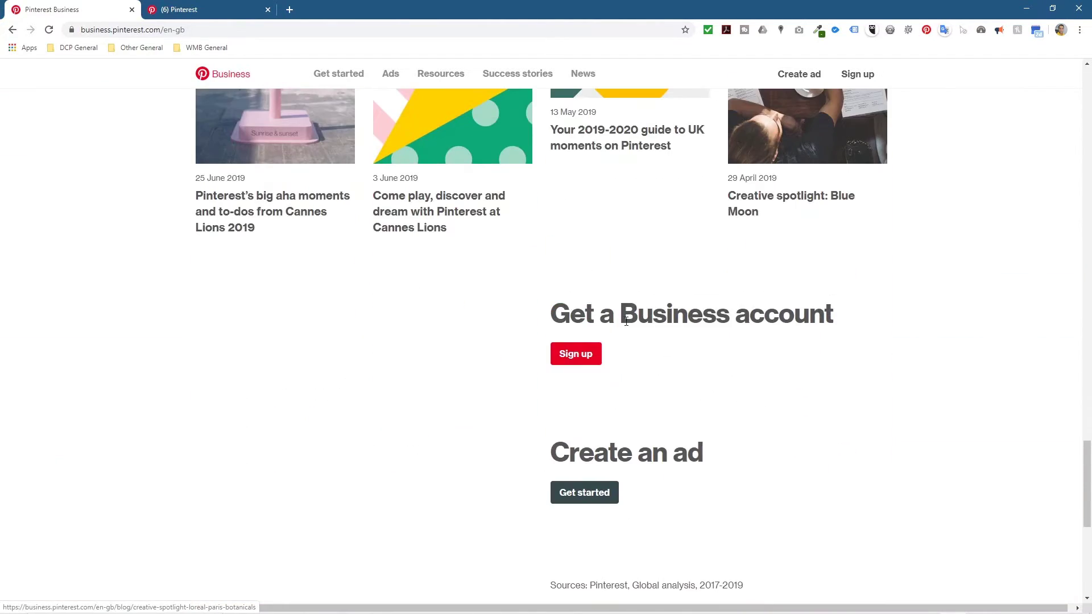
{"action": "left_click_drag", "start_coordinate": [551, 314], "coordinate": [836, 318]}
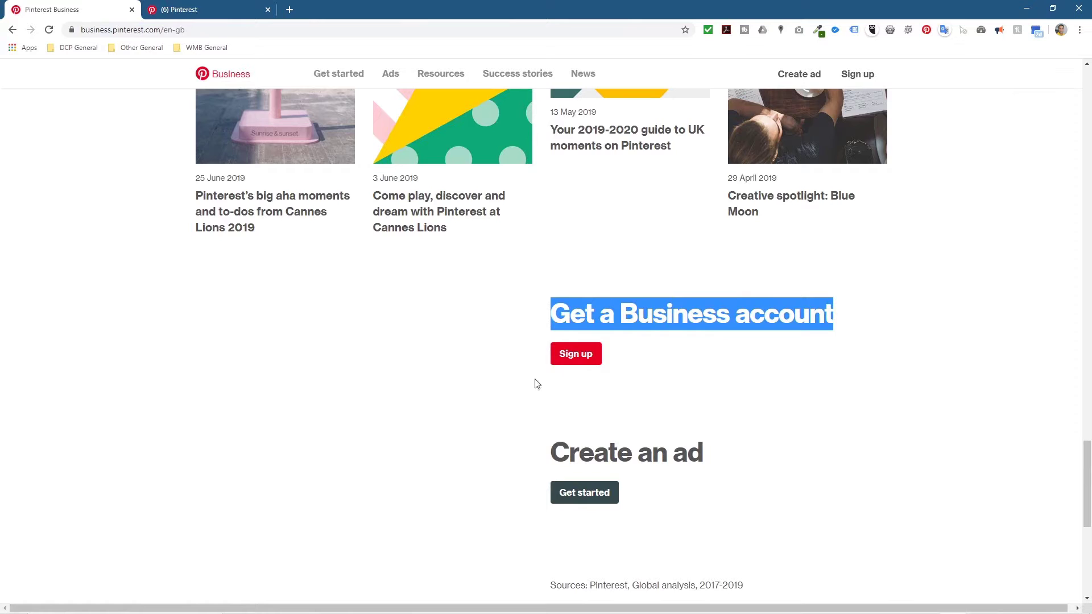
{"action": "left_click", "coordinate": [618, 314]}
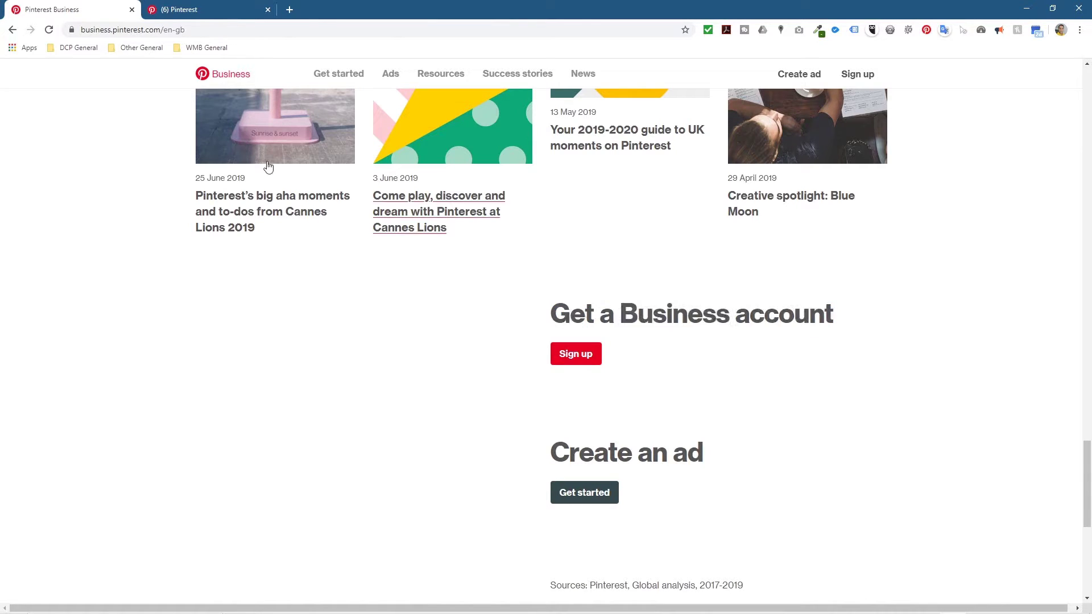
- Close the Pinterest Business page and review the impressions, saves and link clicks in the Business hub
{"action": "left_click", "coordinate": [131, 9]}
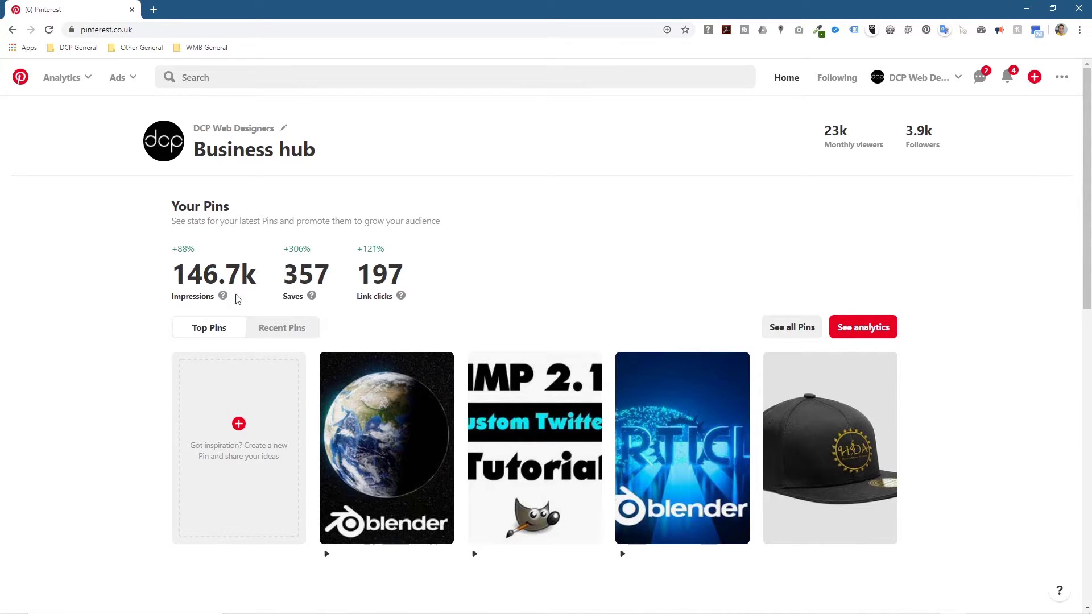
{"action": "left_click_drag", "start_coordinate": [174, 276], "coordinate": [412, 279]}
{"action": "left_click", "coordinate": [453, 279]}
{"action": "left_click_drag", "start_coordinate": [219, 149], "coordinate": [334, 153]}
{"action": "left_click", "coordinate": [268, 141]}
- Open the DCP Web Designers profile from the account menu and review its activity
{"action": "left_click", "coordinate": [931, 83]}
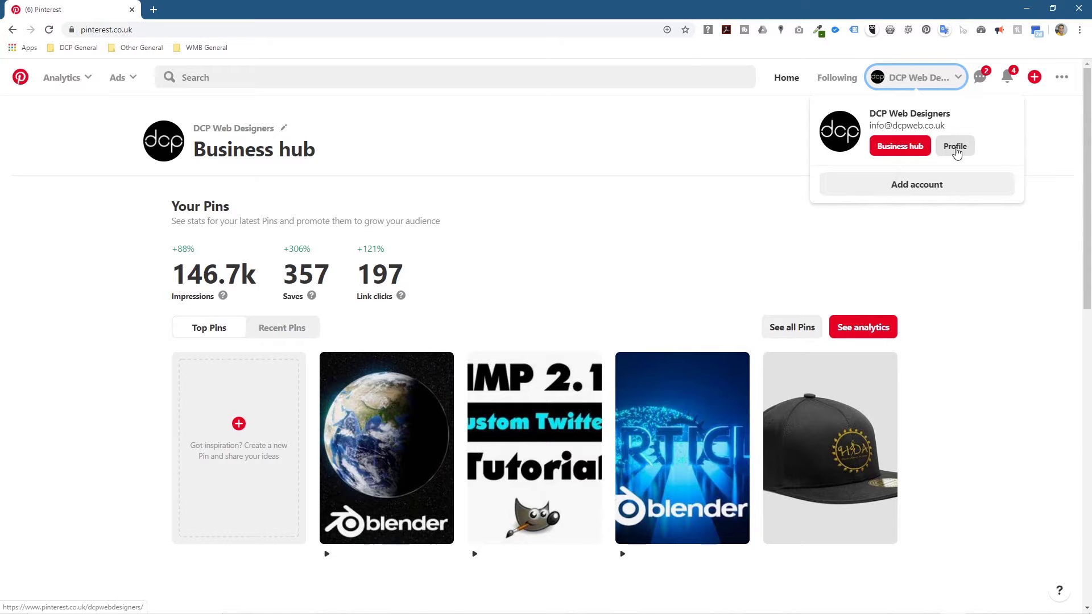
{"action": "left_click", "coordinate": [956, 147]}
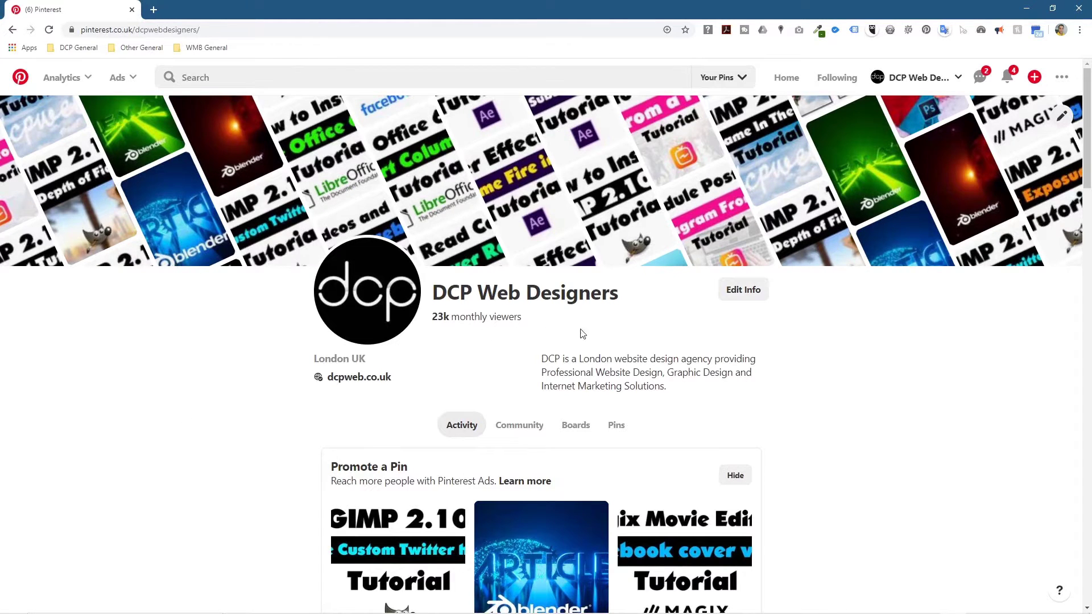
{"action": "scroll", "coordinate": [476, 373], "scroll_direction": "down", "scroll_amount": 8}
{"action": "scroll", "coordinate": [504, 326], "scroll_direction": "up", "scroll_amount": 1}
{"action": "scroll", "coordinate": [407, 368], "scroll_direction": "up", "scroll_amount": 3}
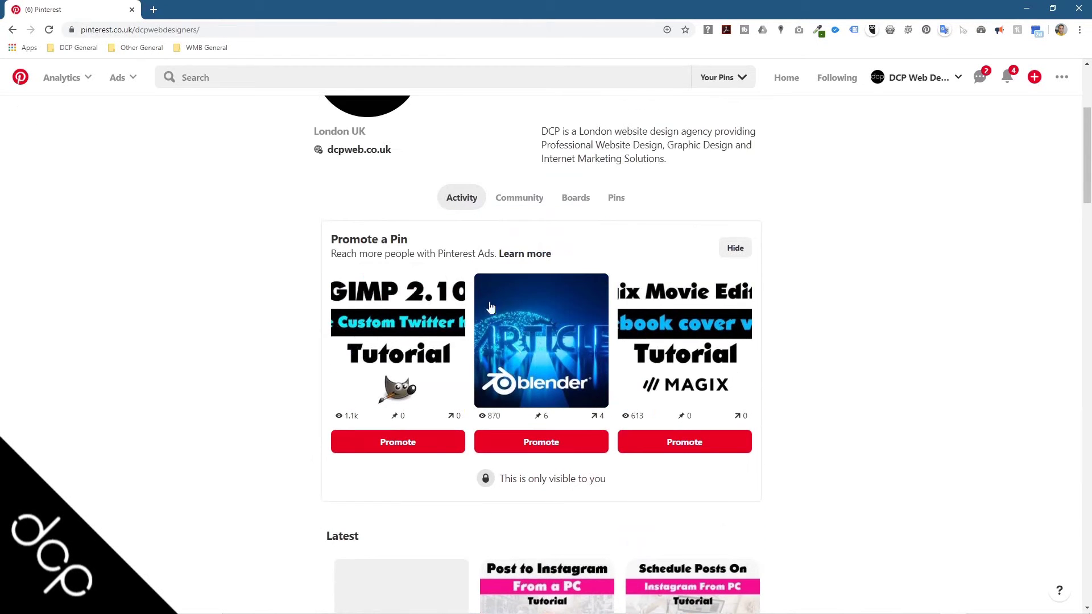
- Show the profile's community section and review the followers and followed accounts
{"action": "left_click", "coordinate": [517, 203]}
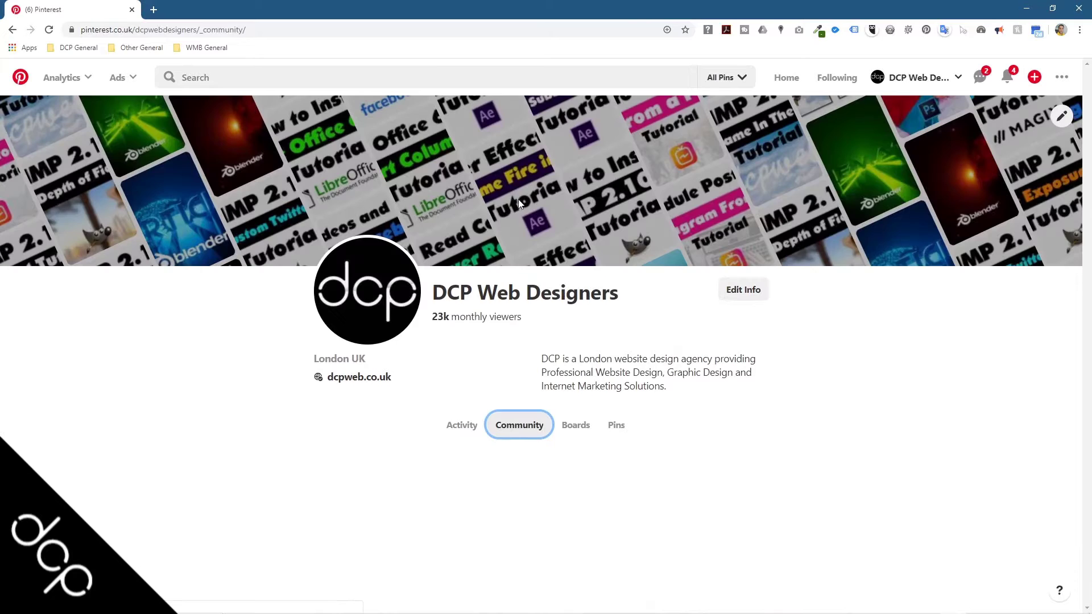
{"action": "scroll", "coordinate": [572, 434], "scroll_direction": "down", "scroll_amount": 3}
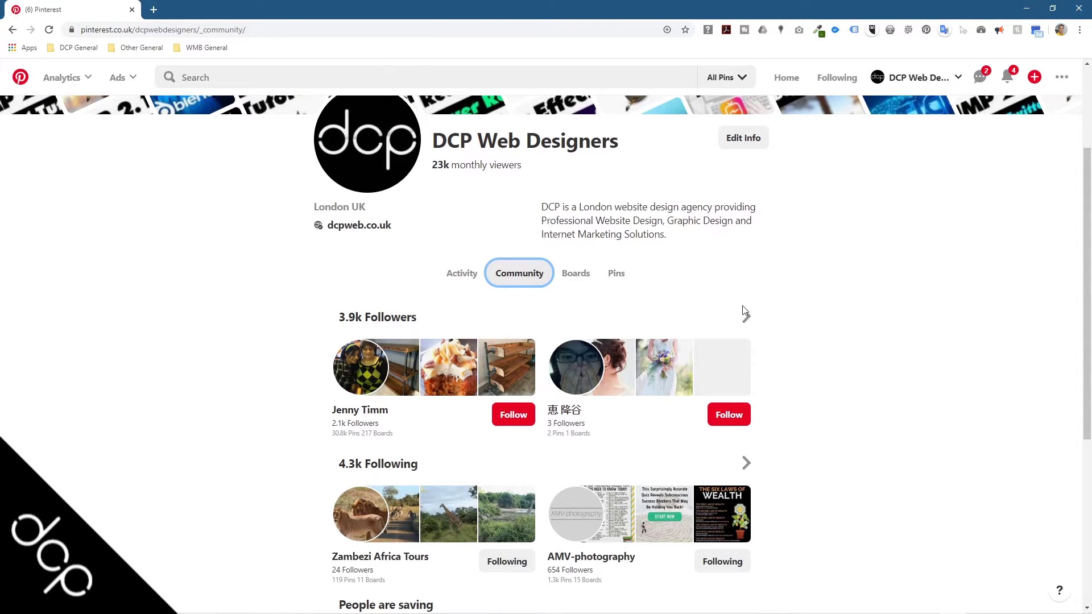
{"action": "scroll", "coordinate": [717, 471], "scroll_direction": "down", "scroll_amount": 4}
{"action": "scroll", "coordinate": [555, 288], "scroll_direction": "up", "scroll_amount": 6}
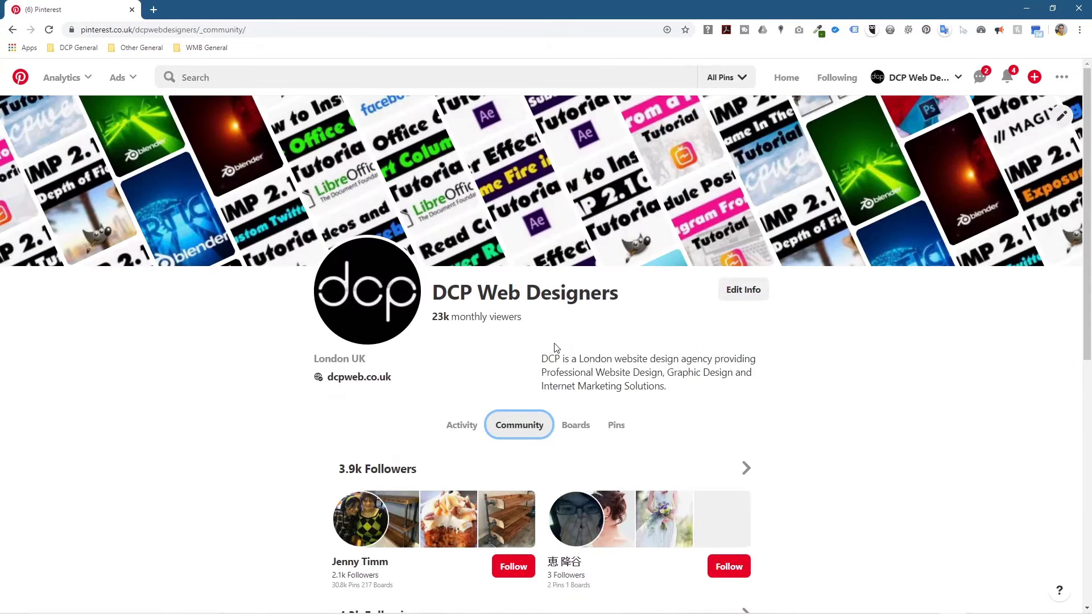
- View the profile's boards and look through all of its pins
{"action": "left_click", "coordinate": [585, 437]}
{"action": "scroll", "coordinate": [586, 432], "scroll_direction": "down", "scroll_amount": 3}
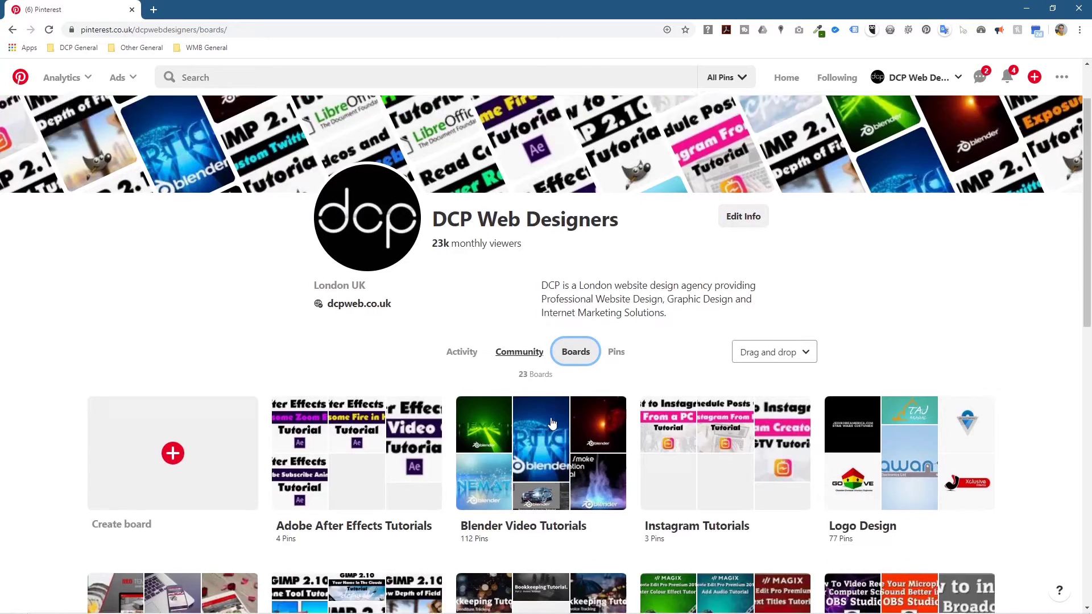
{"action": "left_click", "coordinate": [606, 276]}
{"action": "scroll", "coordinate": [538, 217], "scroll_direction": "down", "scroll_amount": 4}
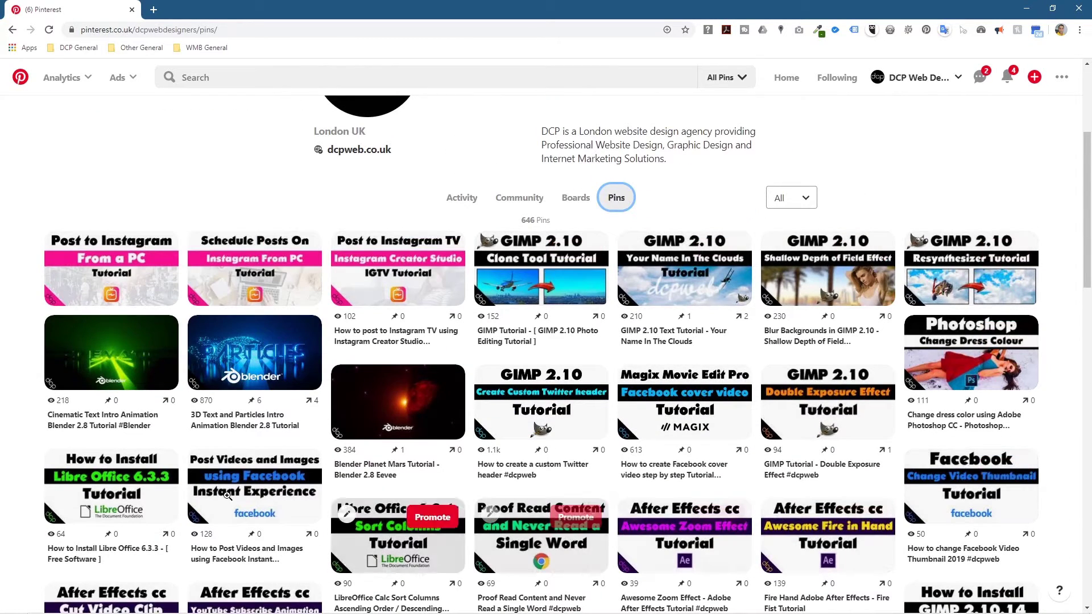
- Return to the profile's boards and look through the tutorial boards already created
{"action": "left_click", "coordinate": [576, 200]}
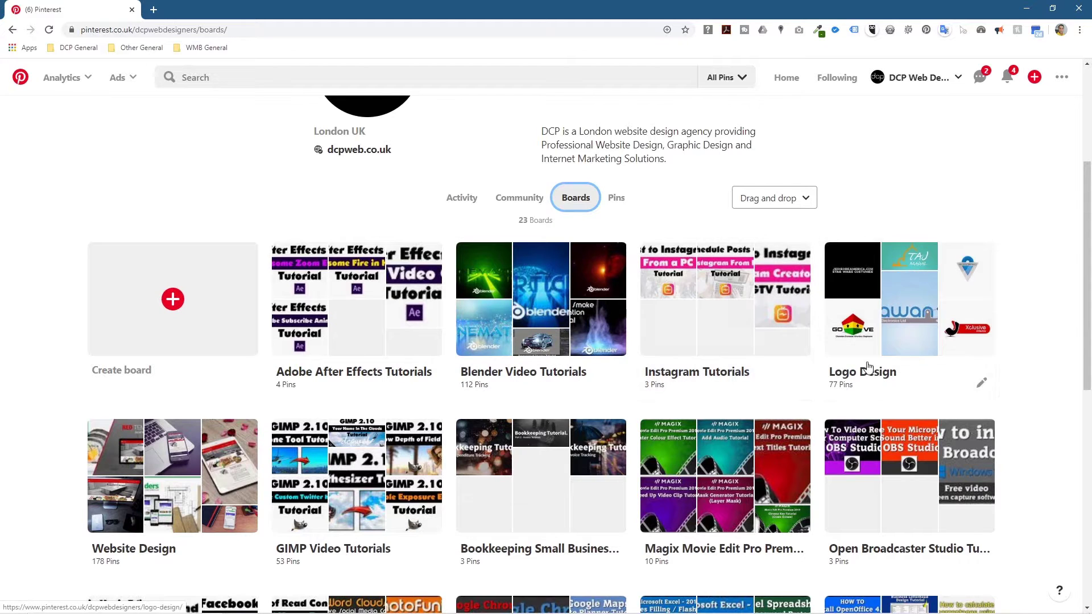
{"action": "scroll", "coordinate": [742, 385], "scroll_direction": "down", "scroll_amount": 2}
{"action": "scroll", "coordinate": [742, 381], "scroll_direction": "down", "scroll_amount": 2}
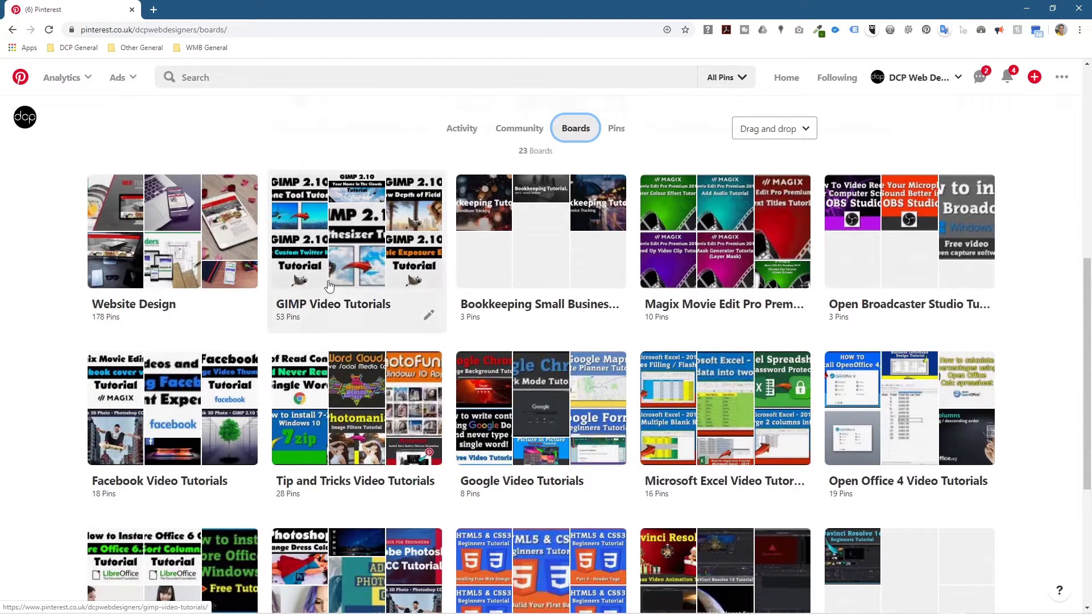
{"action": "scroll", "coordinate": [163, 253], "scroll_direction": "up", "scroll_amount": 3}
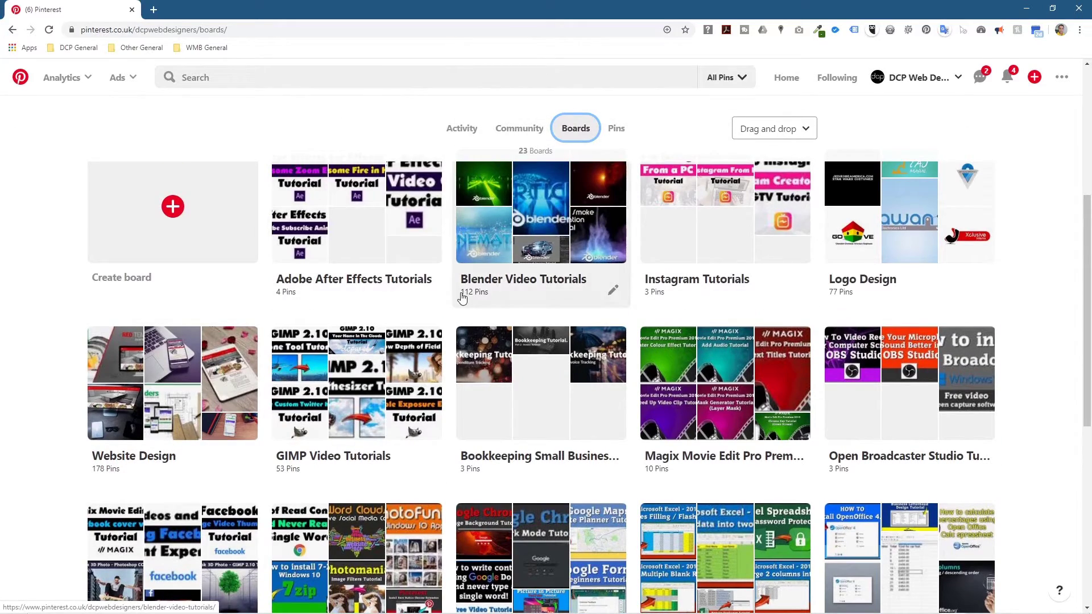
- Open youtube.com/dcpwebdesigners in a new tab, pausing its featured video, and show the channel's playlists
{"action": "left_click", "coordinate": [152, 6]}
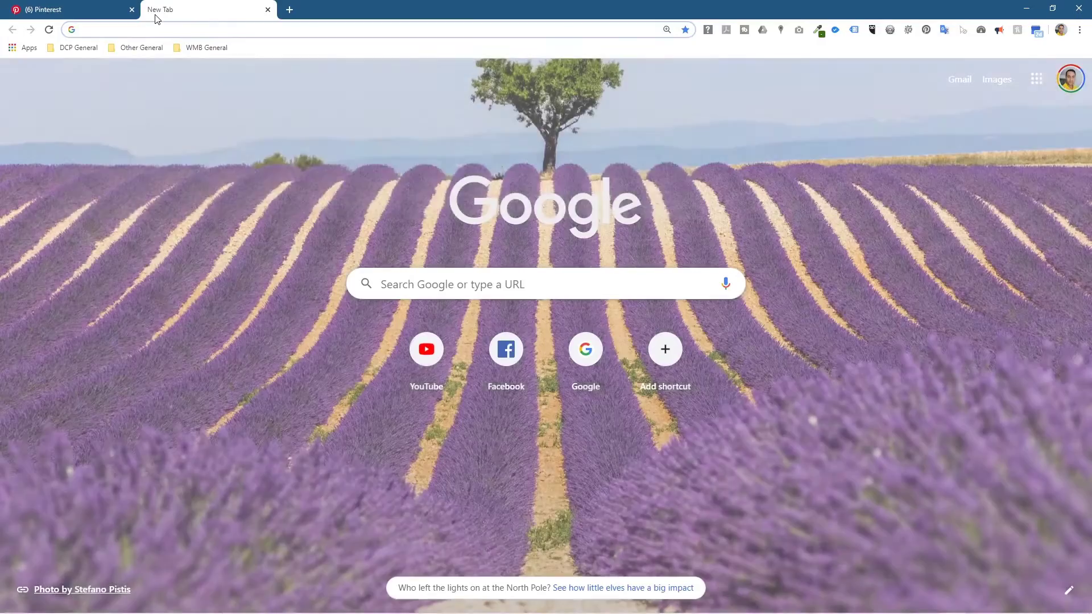
{"action": "type", "text": "youtube.com/dcpwebdesigners"}
{"action": "key", "text": "Return"}
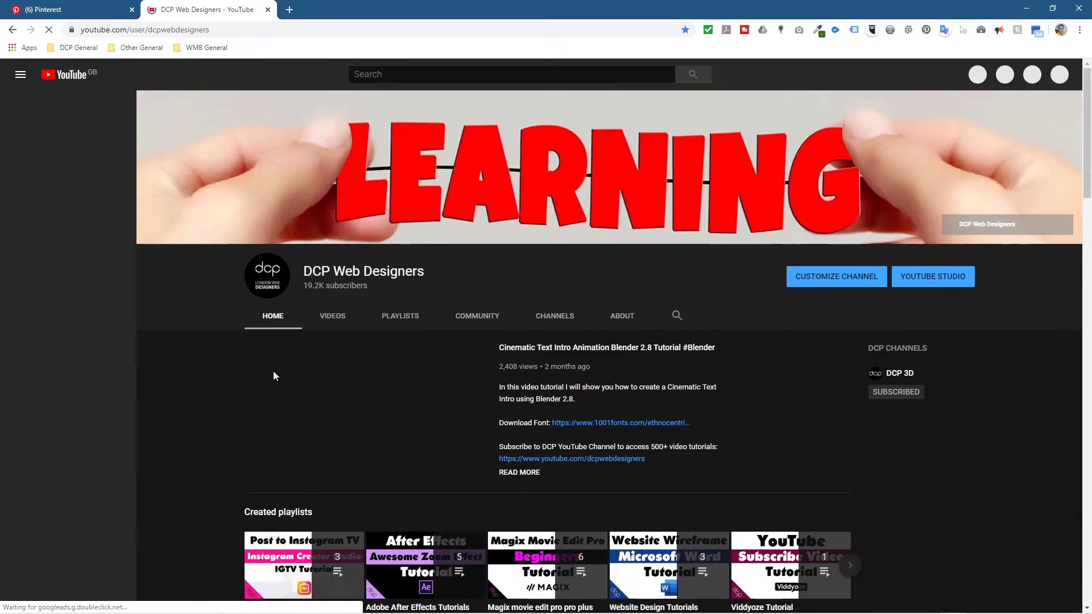
{"action": "left_click", "coordinate": [264, 468]}
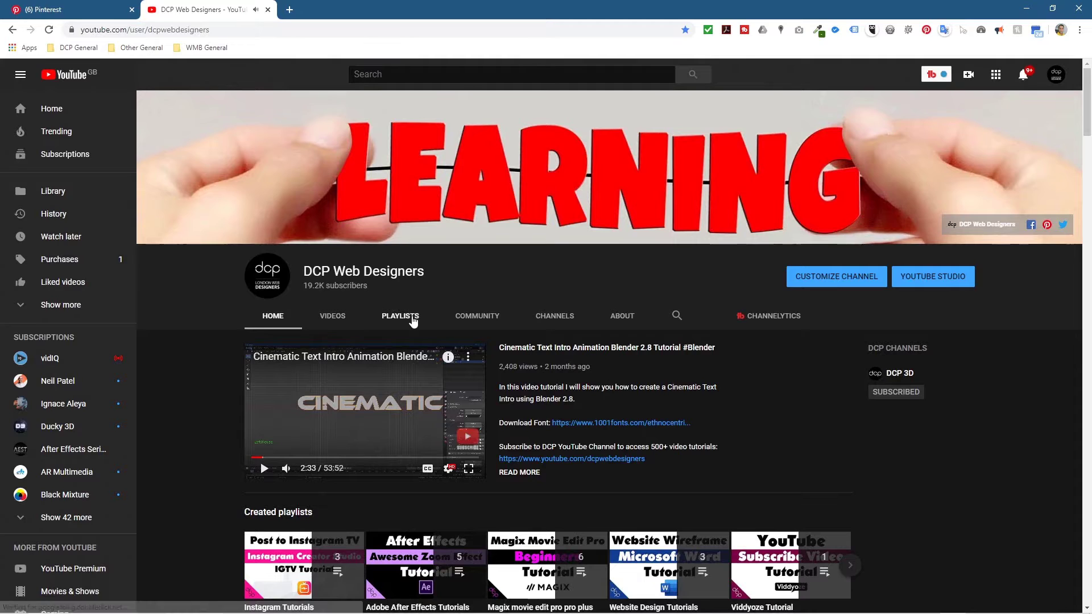
{"action": "left_click", "coordinate": [390, 319]}
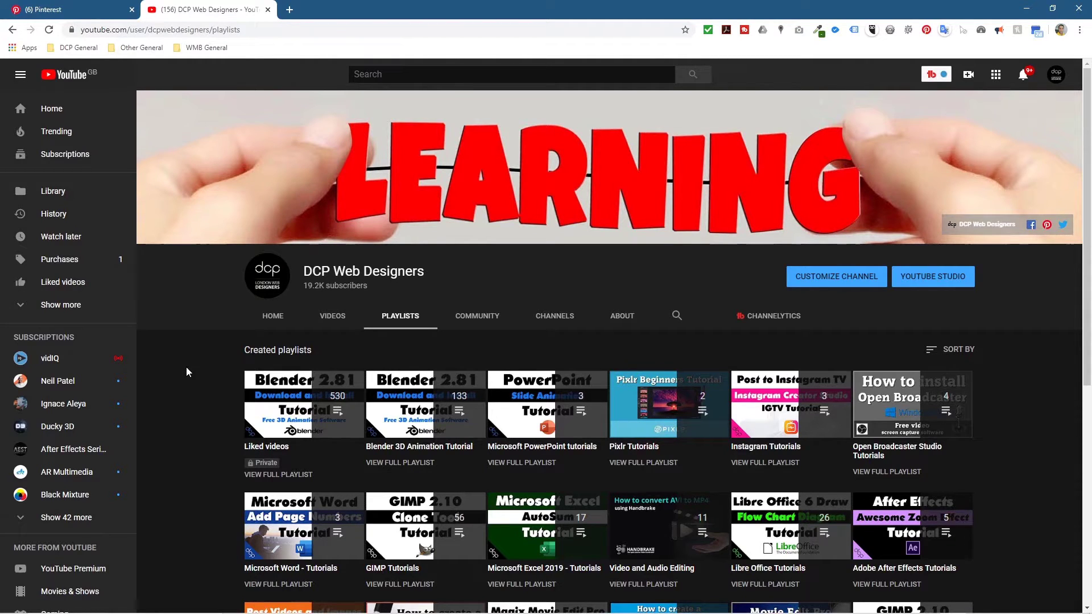
- Look through the channel's created playlists and open the full Pixlr Tutorials playlist
{"action": "scroll", "coordinate": [186, 368], "scroll_direction": "down", "scroll_amount": 3}
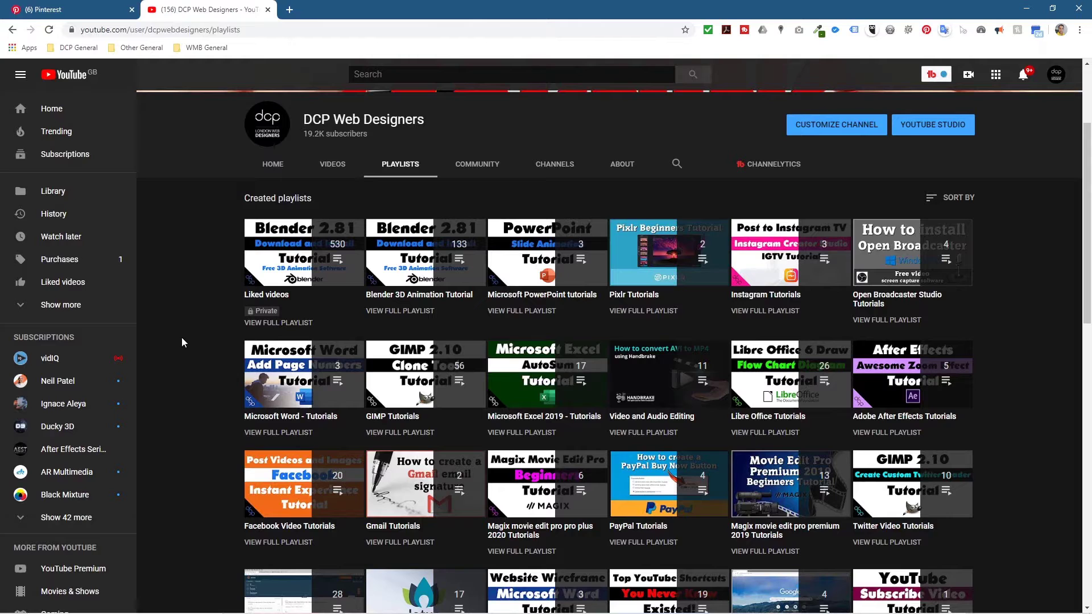
{"action": "scroll", "coordinate": [212, 333], "scroll_direction": "down", "scroll_amount": 1}
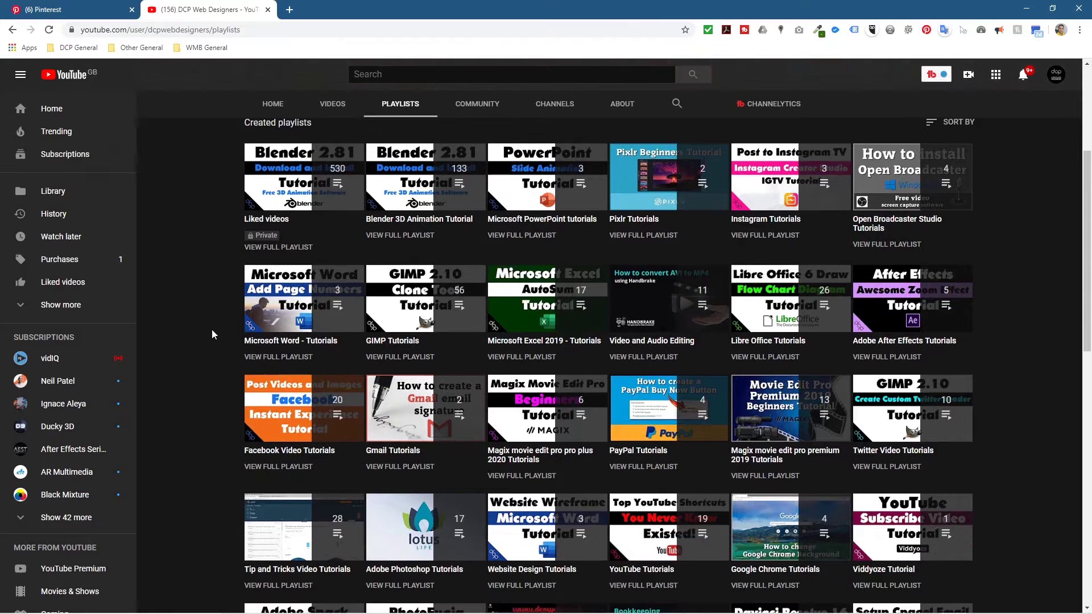
{"action": "scroll", "coordinate": [213, 330], "scroll_direction": "up", "scroll_amount": 1}
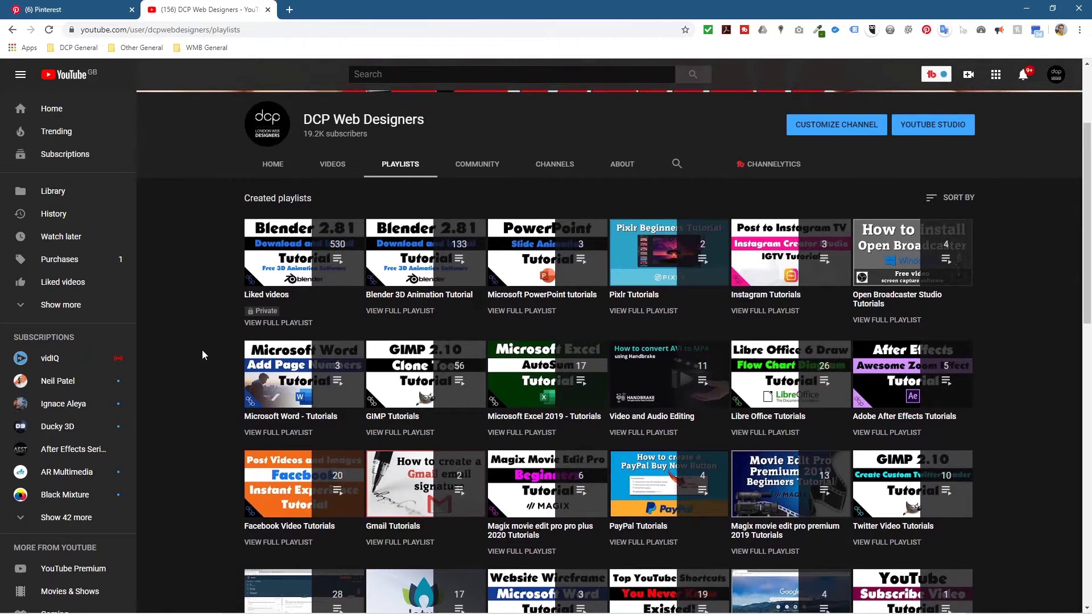
{"action": "scroll", "coordinate": [203, 350], "scroll_direction": "down", "scroll_amount": 2}
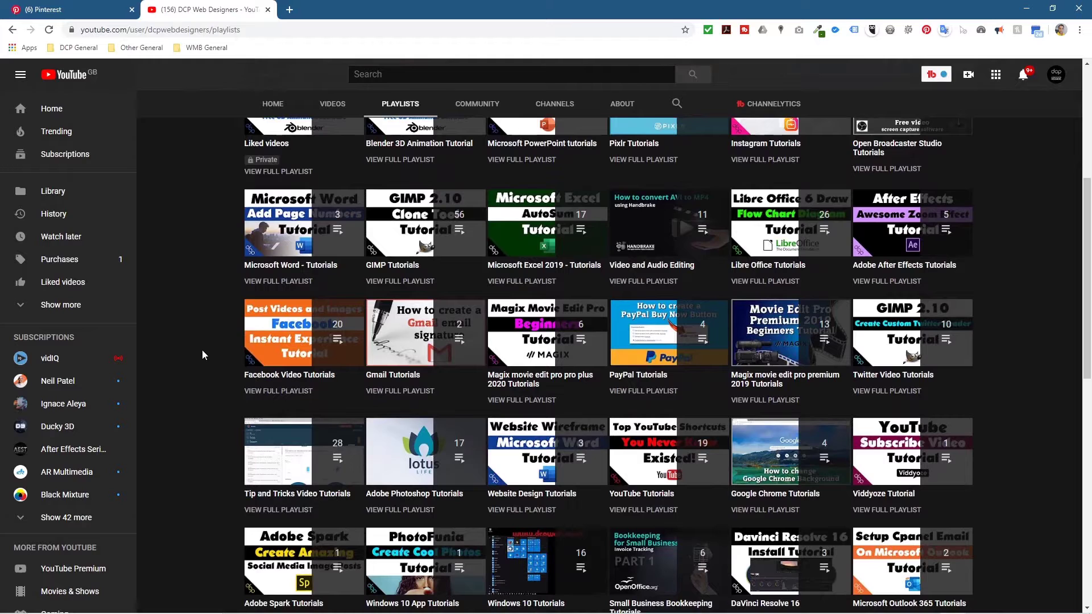
{"action": "scroll", "coordinate": [203, 353], "scroll_direction": "up", "scroll_amount": 2}
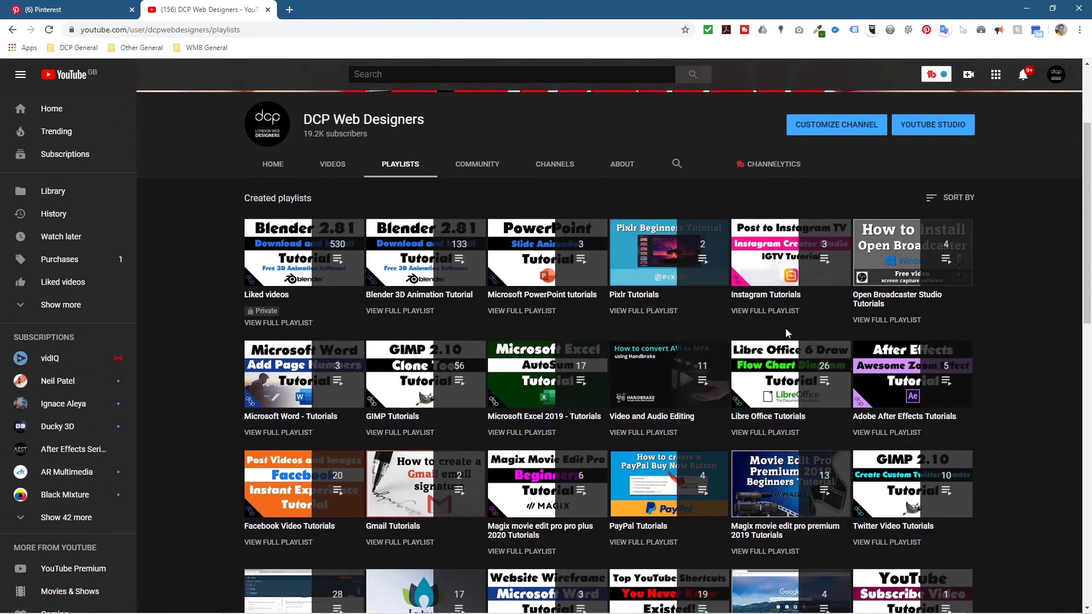
{"action": "left_click", "coordinate": [640, 313]}
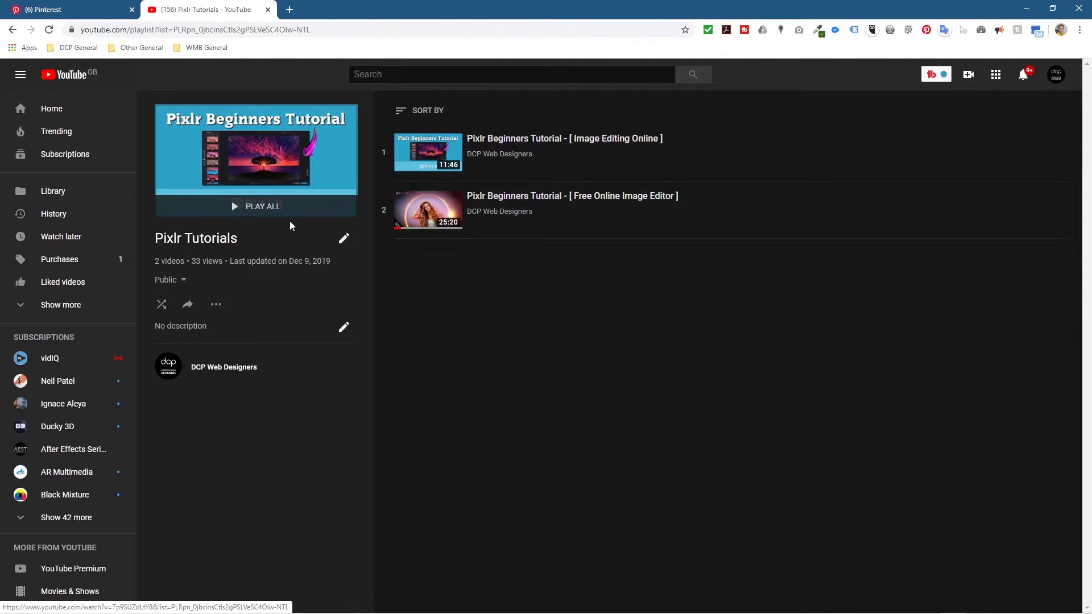
- Copy the playlist title "Pixlr Tutorials" and switch back to the Pinterest boards
{"action": "left_click_drag", "start_coordinate": [155, 238], "coordinate": [242, 239]}
{"action": "right_click", "coordinate": [243, 238]}
{"action": "left_click", "coordinate": [243, 246]}
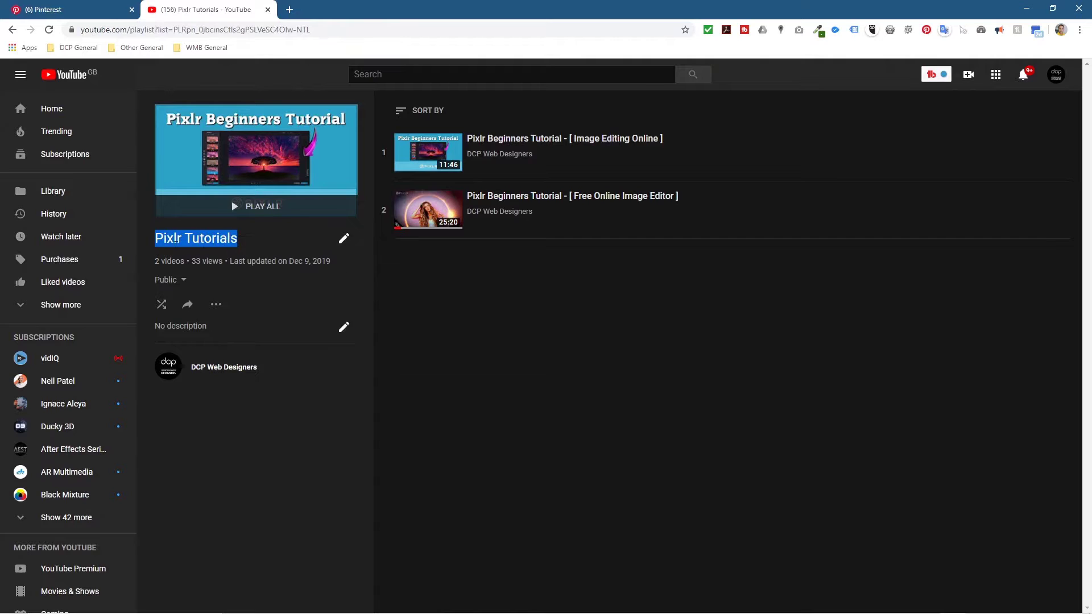
{"action": "left_click", "coordinate": [68, 9]}
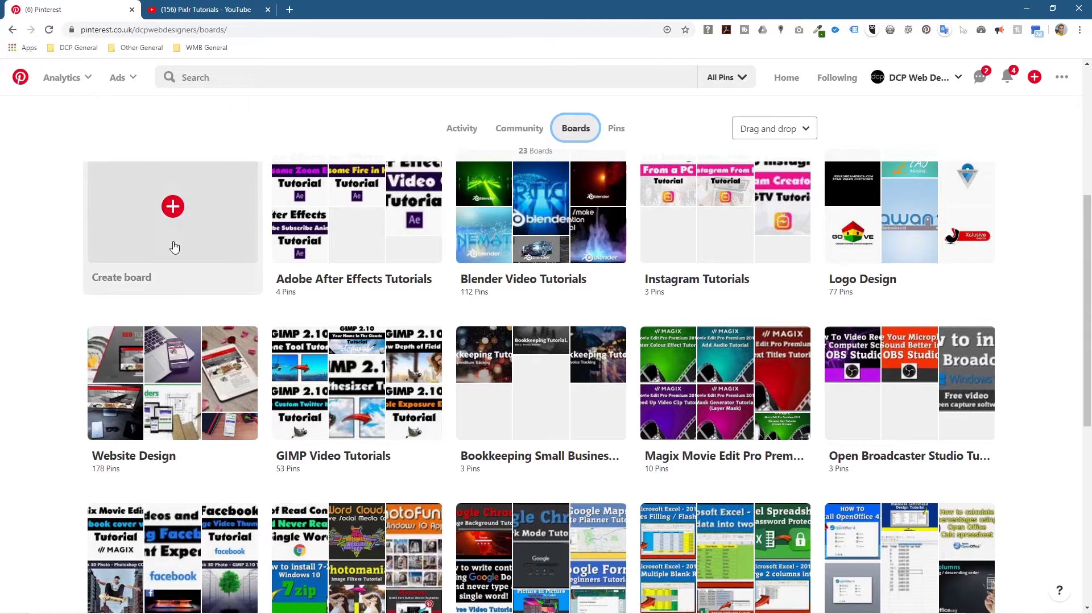
- Create a new board named "Pixlr Tutorials" using the copied playlist title, leaving it non-secret
{"action": "left_click", "coordinate": [174, 207]}
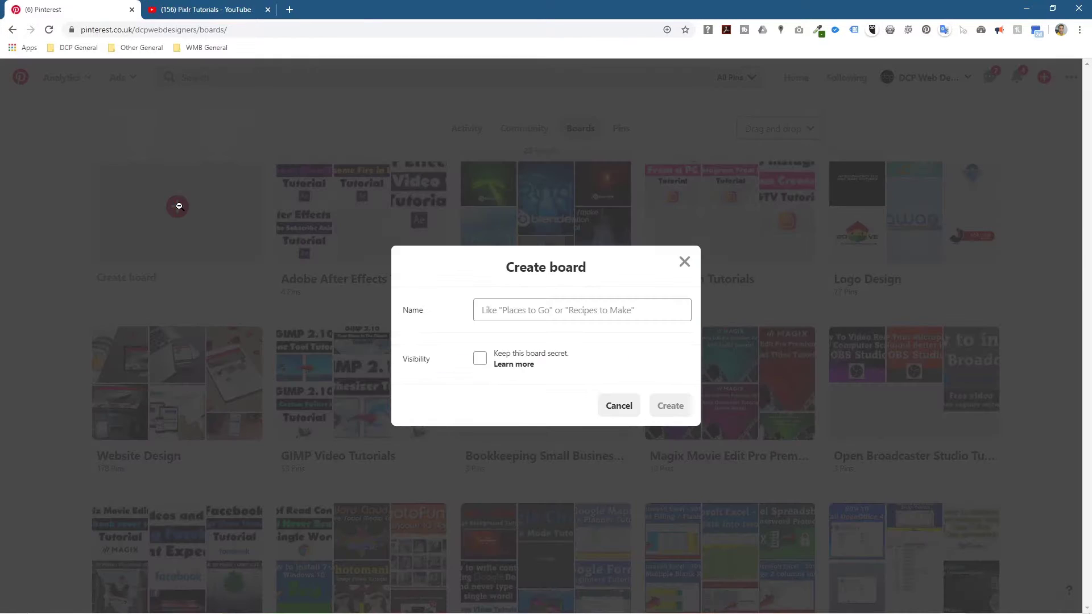
{"action": "left_click", "coordinate": [510, 310]}
{"action": "key", "text": "ctrl+v"}
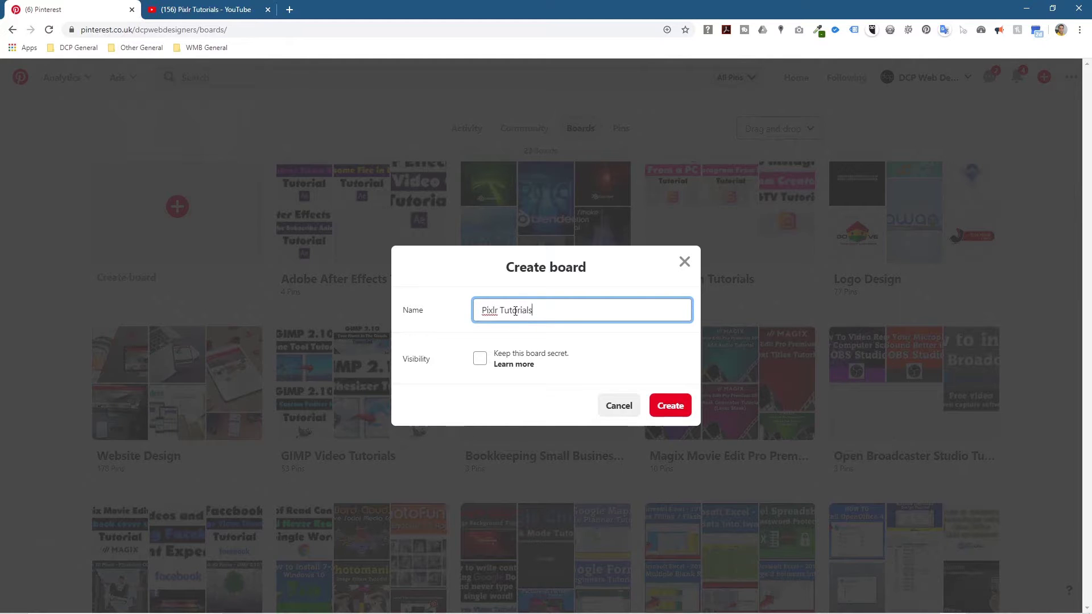
{"action": "left_click", "coordinate": [669, 409]}
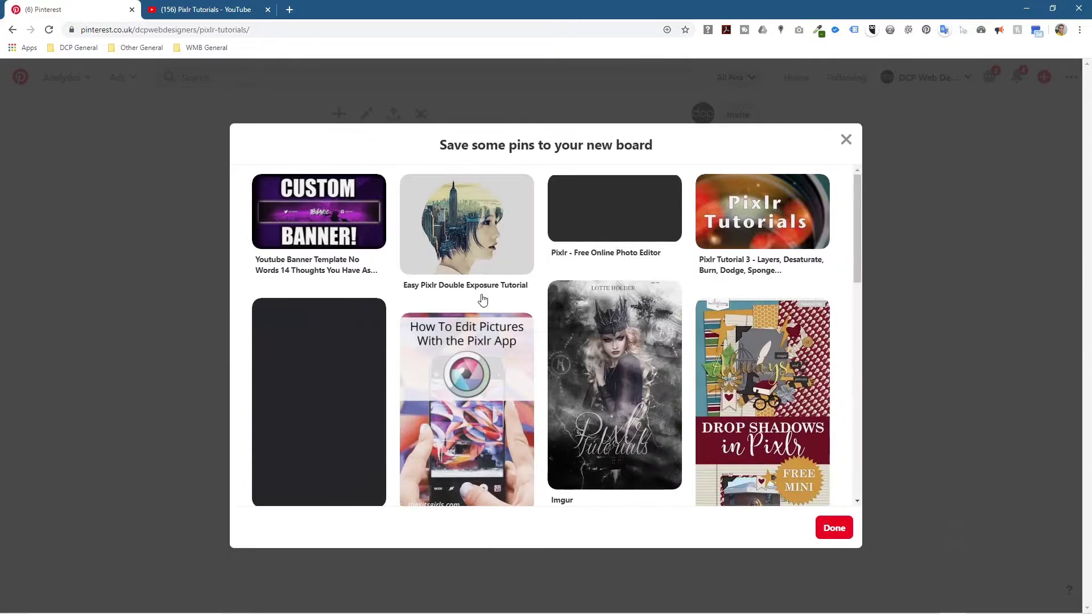
- Look through the pins suggested for the new board and dismiss the suggestions without saving any
{"action": "mouse_move", "coordinate": [364, 204]}
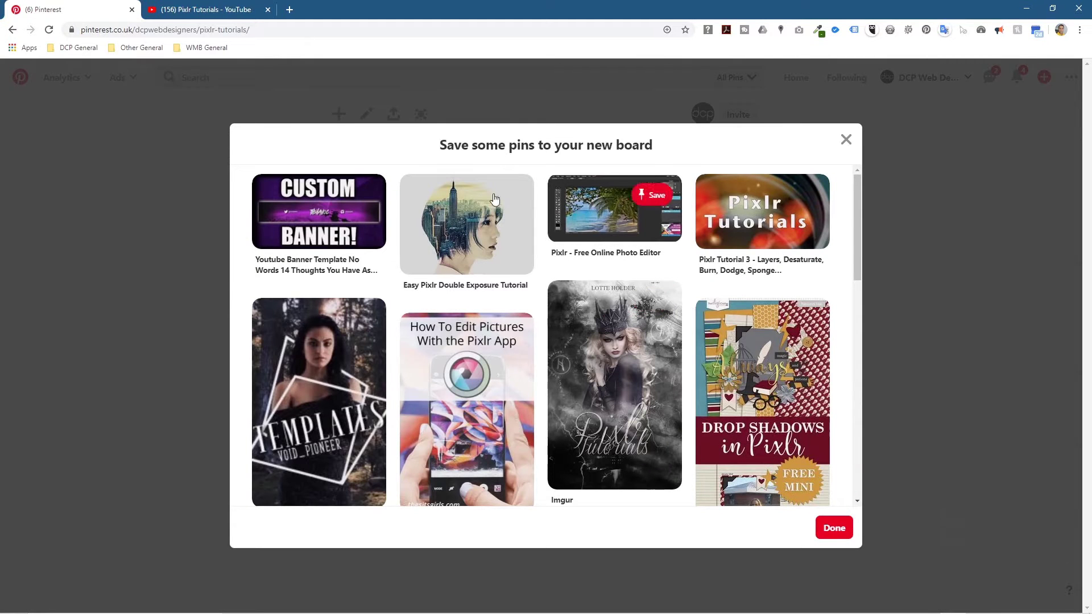
{"action": "scroll", "coordinate": [640, 336], "scroll_direction": "down", "scroll_amount": 15}
{"action": "scroll", "coordinate": [638, 331], "scroll_direction": "down", "scroll_amount": 5}
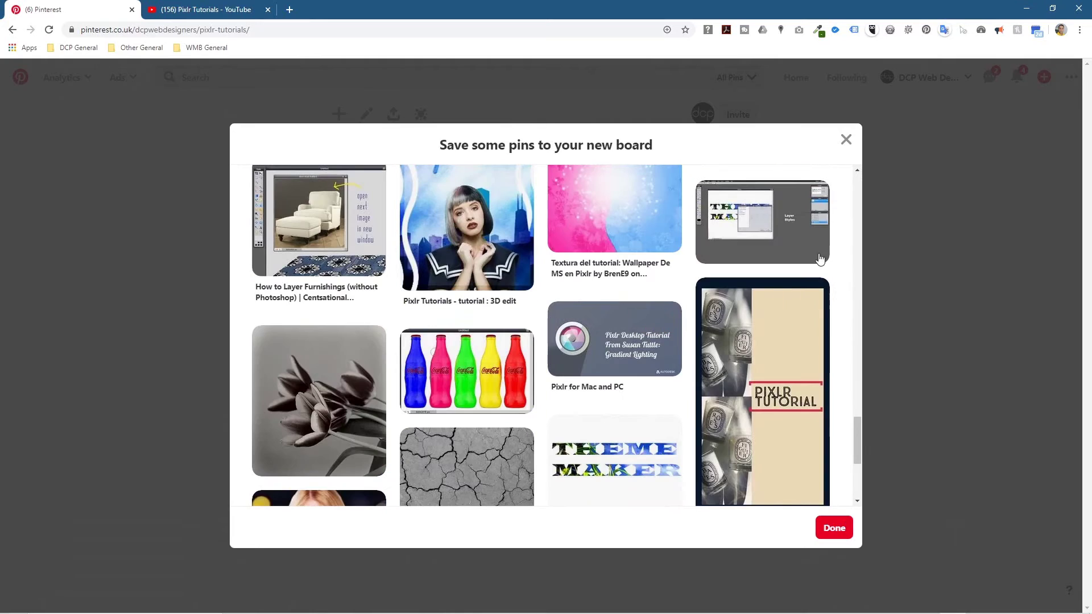
{"action": "left_click", "coordinate": [846, 141]}
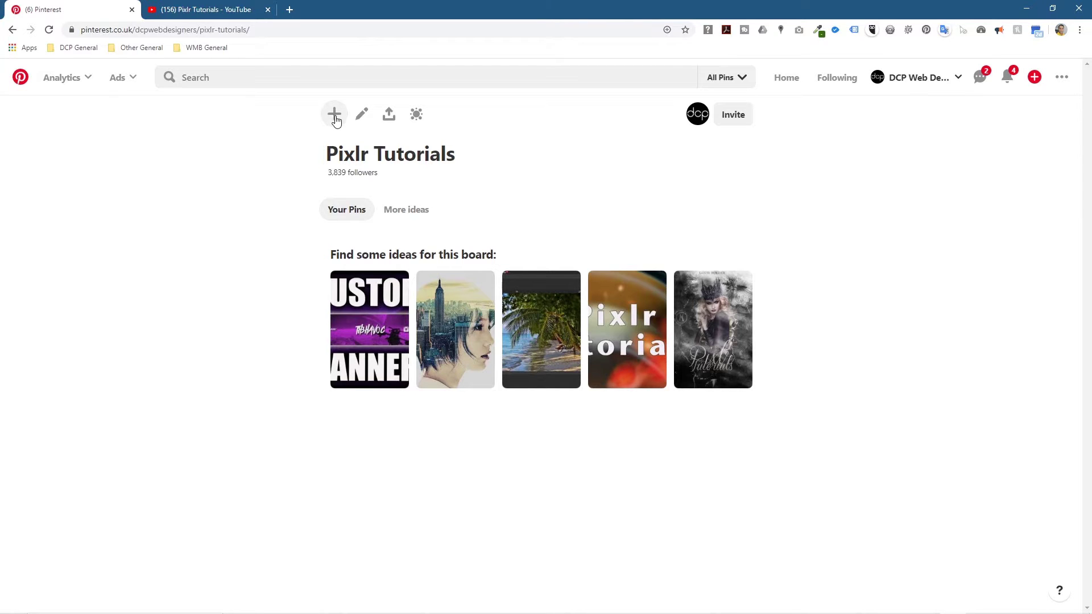
- Return to the business profile's boards and find the new Pixlr Tutorials board
{"action": "left_click", "coordinate": [908, 84]}
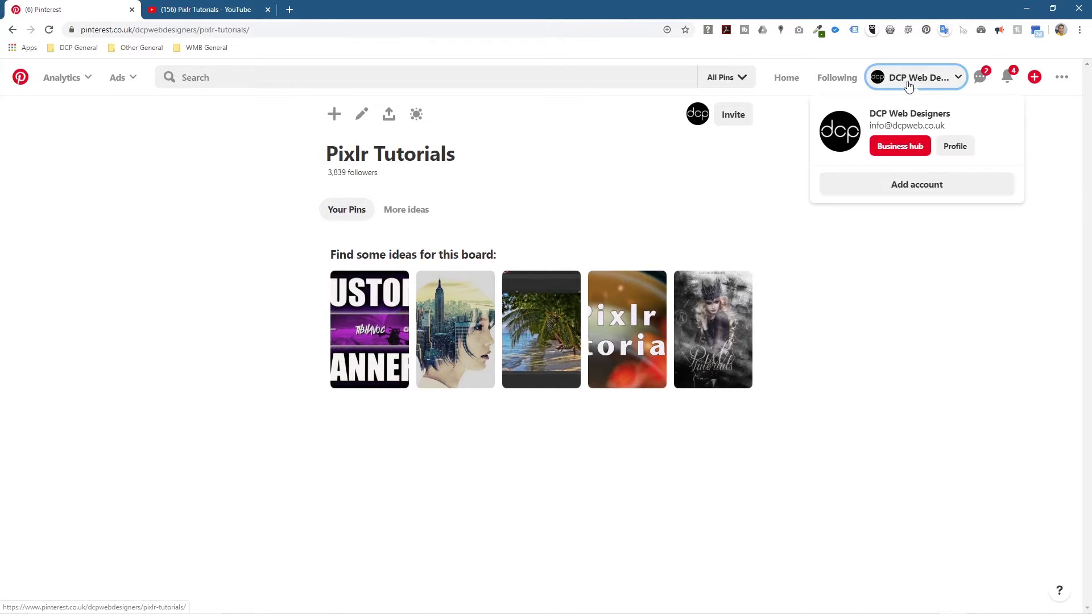
{"action": "left_click", "coordinate": [946, 152]}
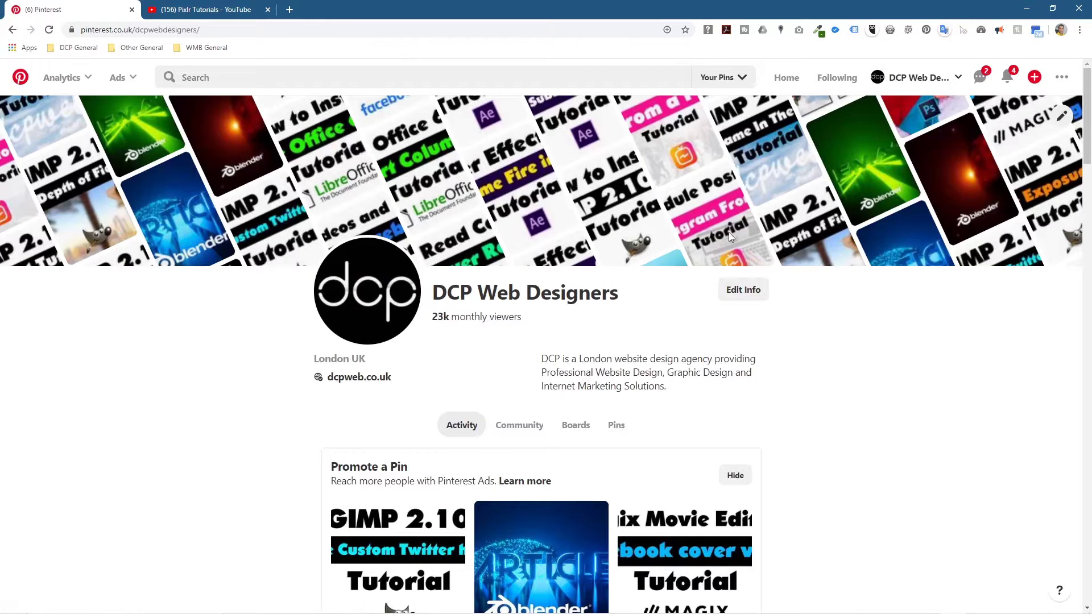
{"action": "scroll", "coordinate": [568, 359], "scroll_direction": "down", "scroll_amount": 1}
{"action": "left_click", "coordinate": [586, 350]}
{"action": "scroll", "coordinate": [228, 312], "scroll_direction": "down", "scroll_amount": 4}
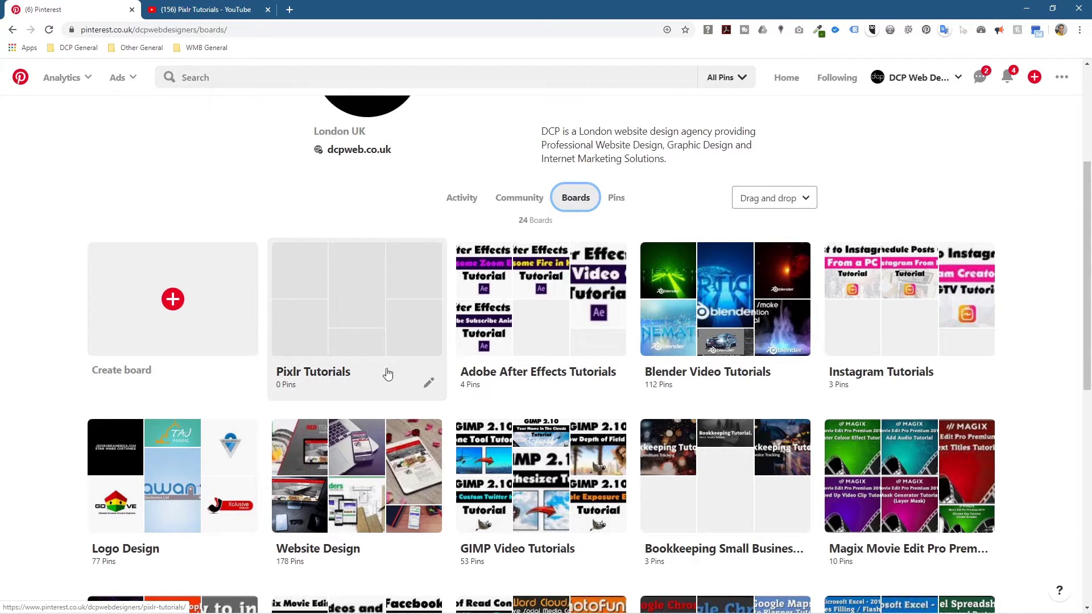
- Switch to the YouTube playlist, open the "Image Editing Online" Pixlr beginners video in a new tab and pause it
{"action": "left_click", "coordinate": [206, 10]}
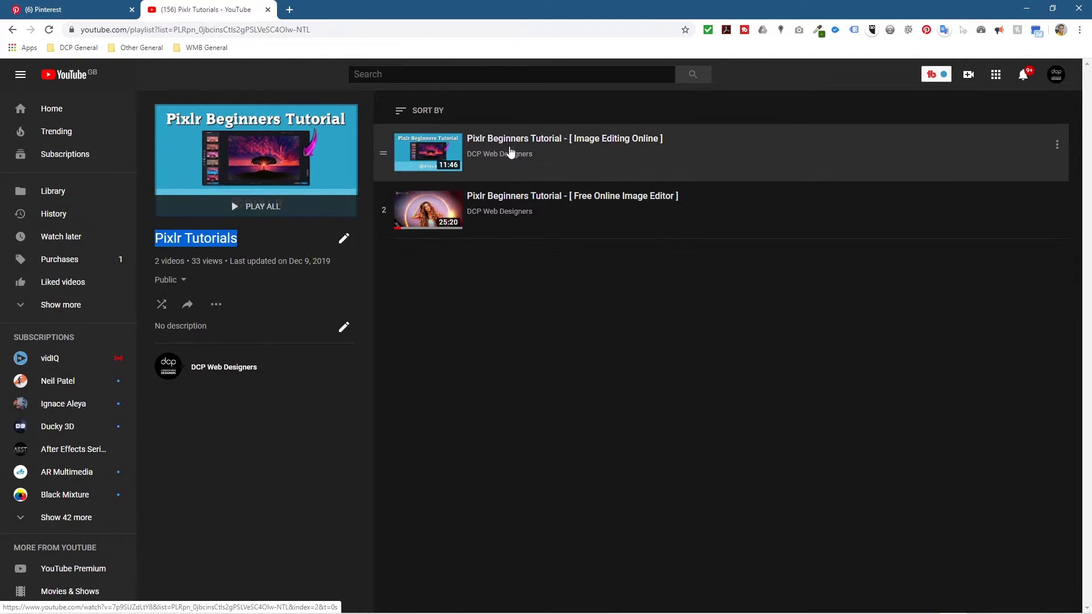
{"action": "middle_click", "coordinate": [507, 152]}
{"action": "left_click", "coordinate": [343, 12]}
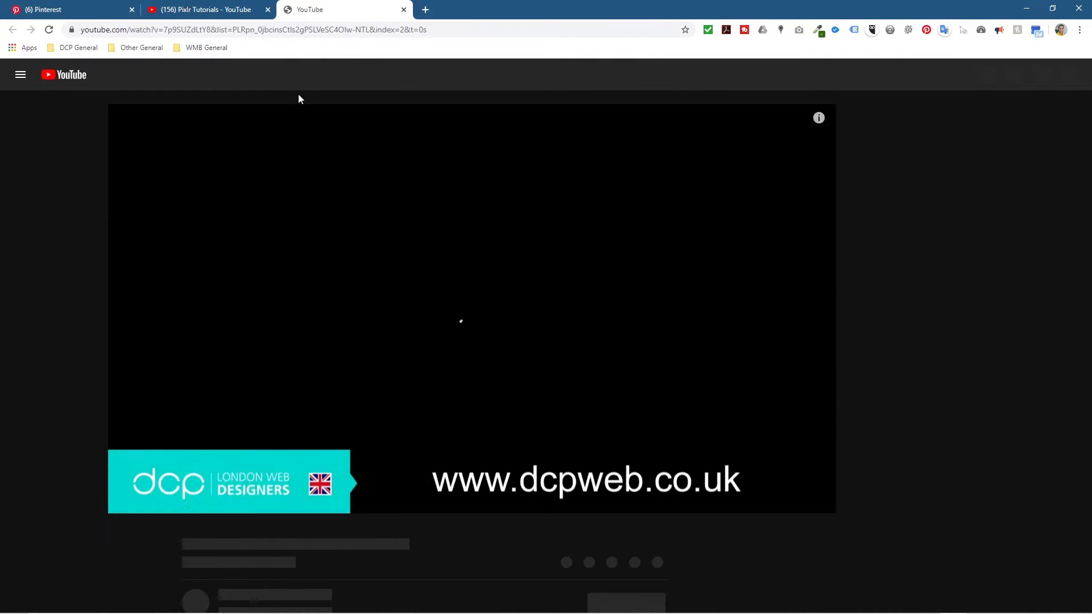
{"action": "left_click", "coordinate": [96, 503]}
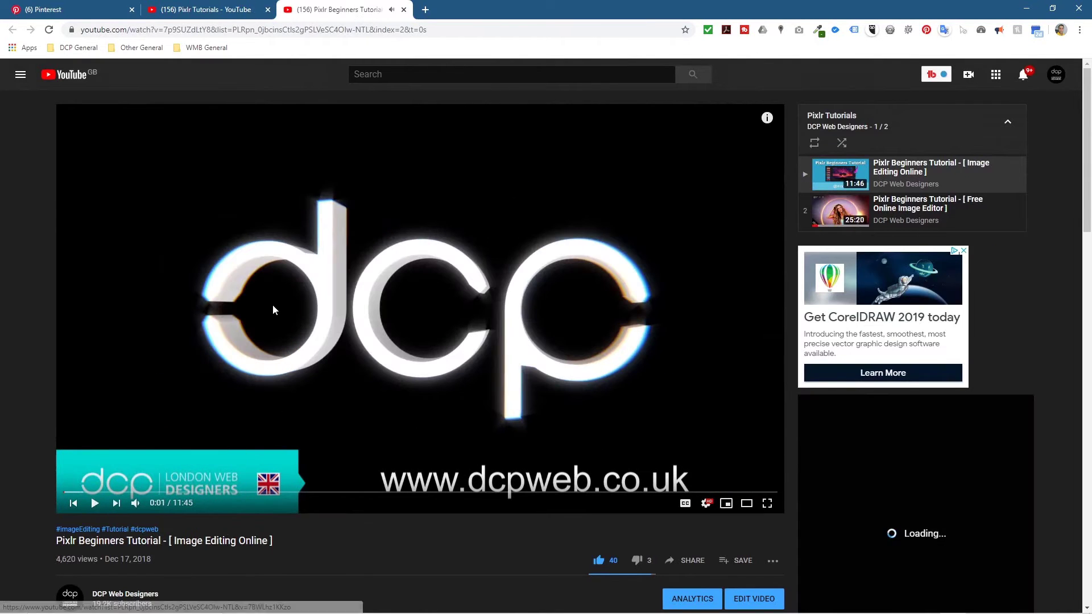
- Share the video to Pinterest, saving it to the Pixlr Tutorials board, and close the share and video pages
{"action": "left_click", "coordinate": [692, 561]}
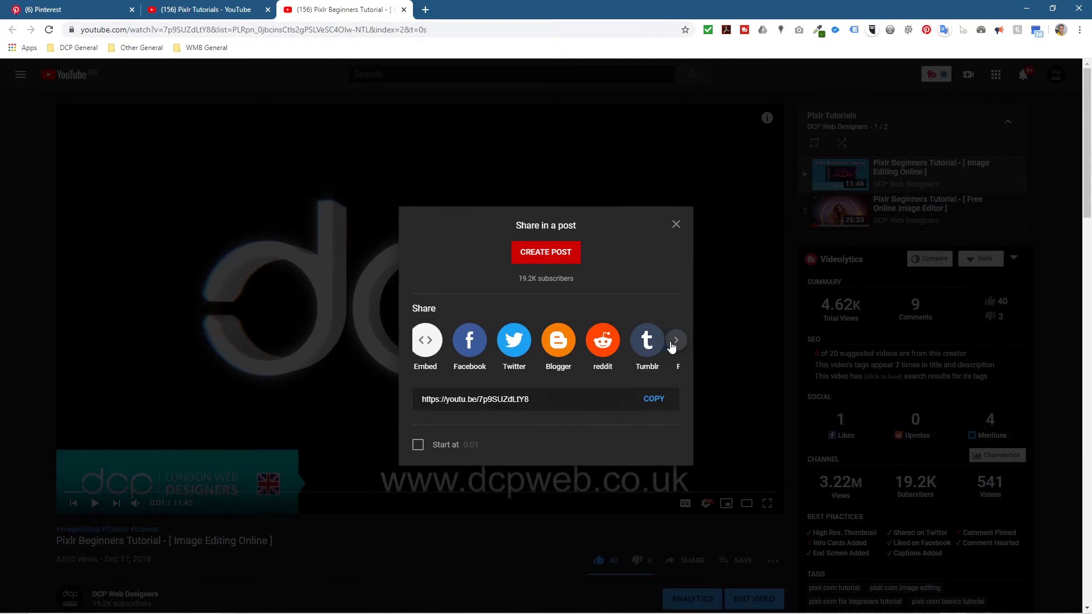
{"action": "left_click", "coordinate": [675, 341]}
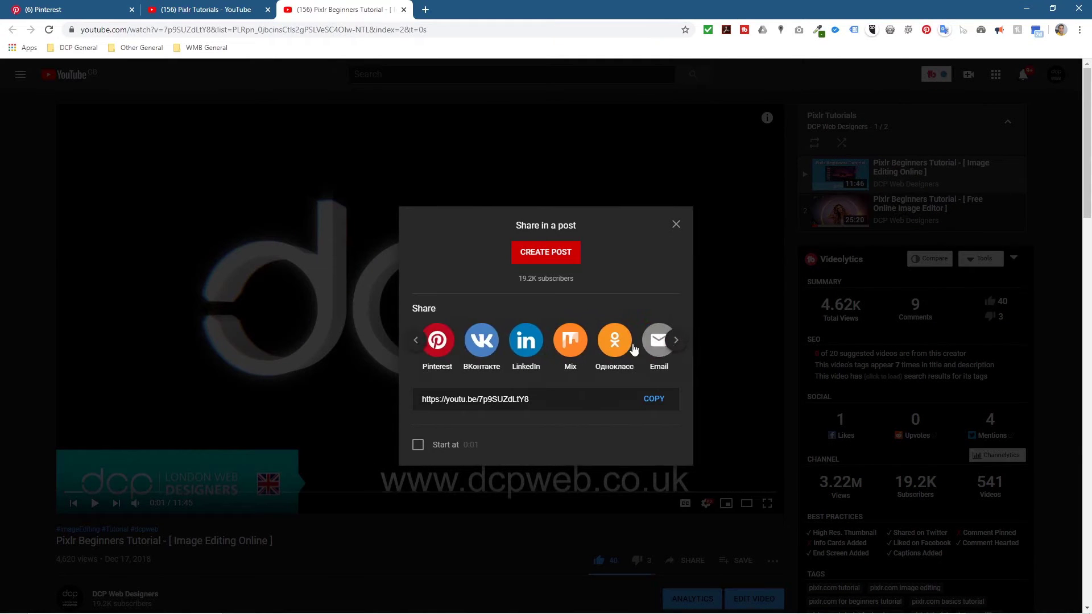
{"action": "left_click", "coordinate": [437, 347]}
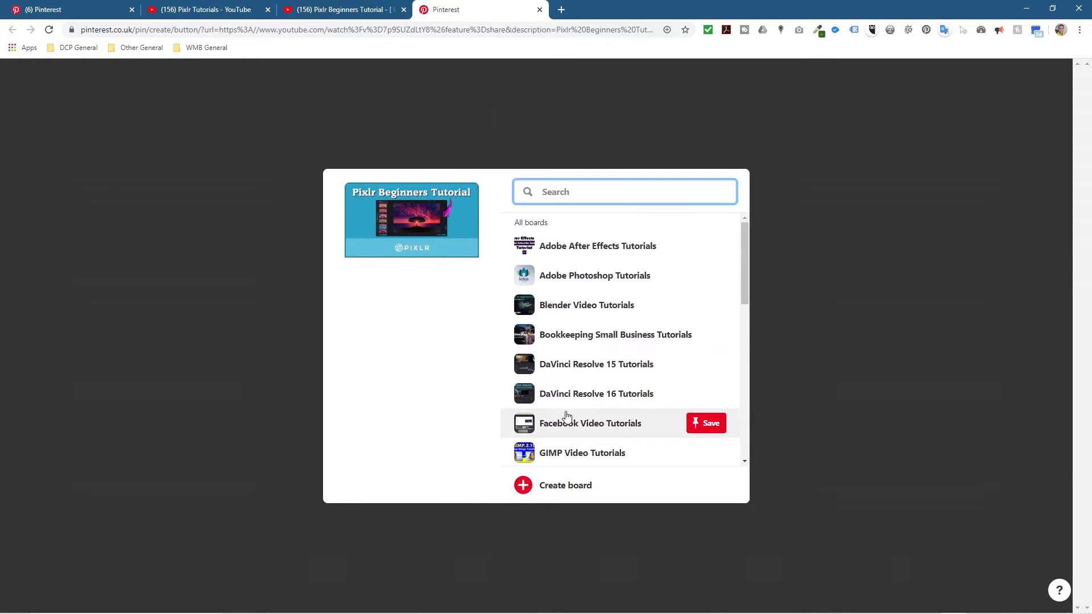
{"action": "scroll", "coordinate": [567, 410], "scroll_direction": "down", "scroll_amount": 5}
{"action": "scroll", "coordinate": [567, 410], "scroll_direction": "down", "scroll_amount": 1}
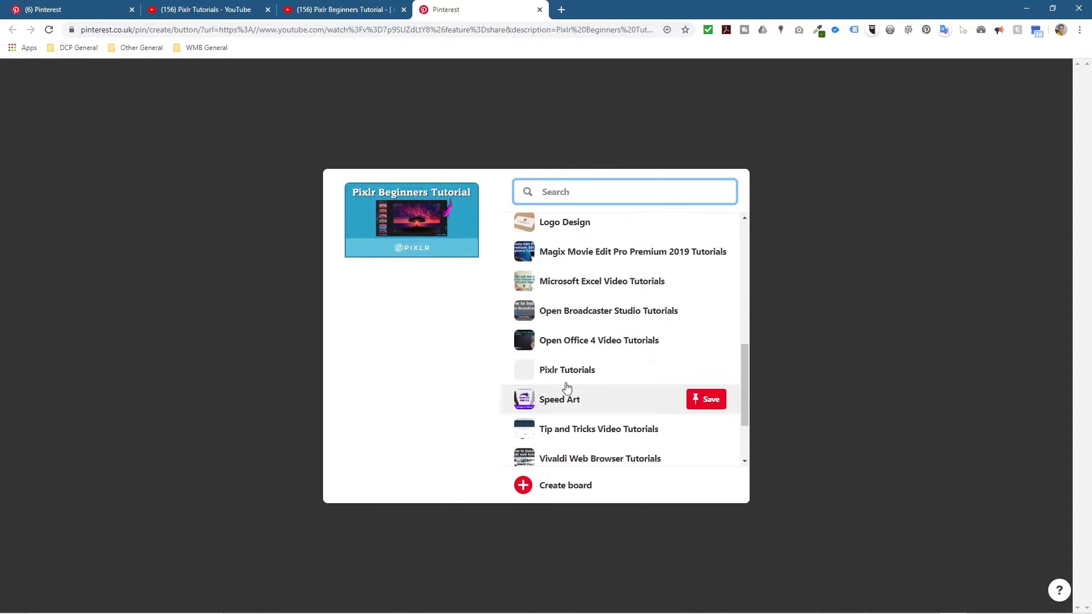
{"action": "left_click", "coordinate": [639, 371]}
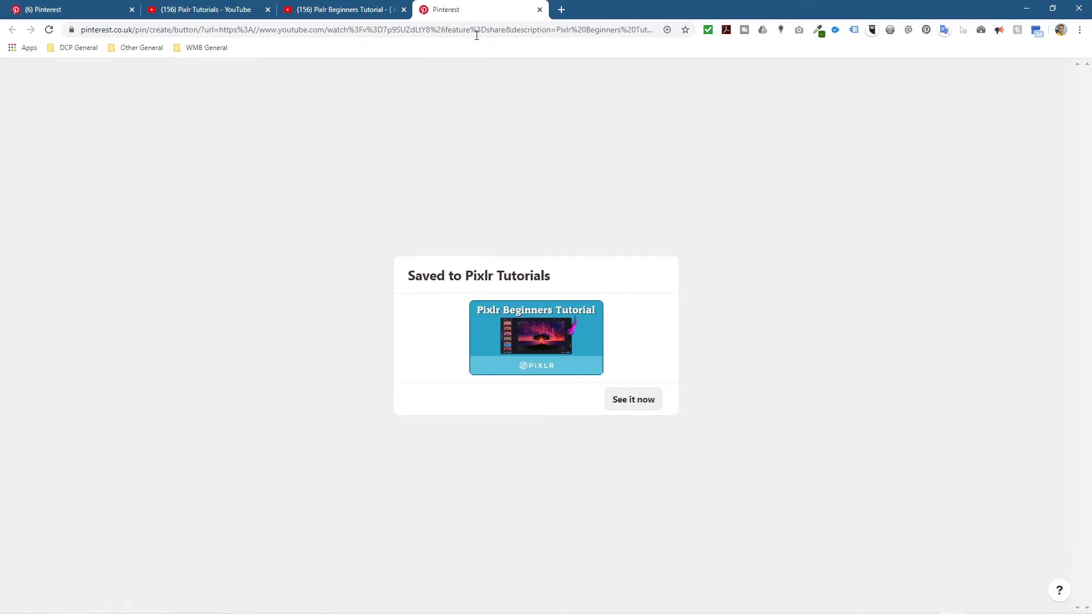
{"action": "left_click", "coordinate": [539, 10]}
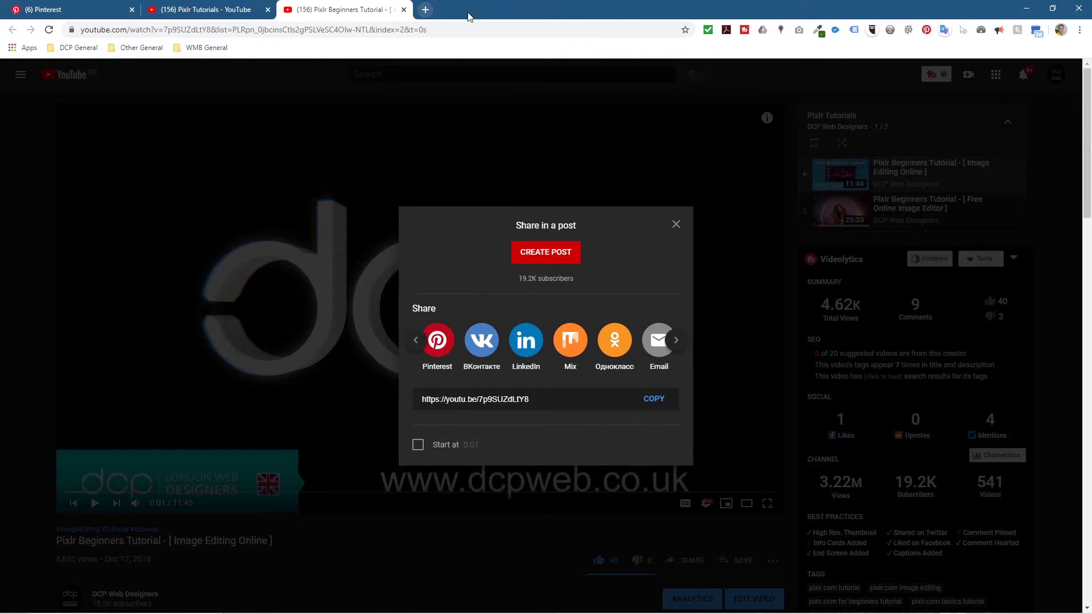
{"action": "left_click", "coordinate": [404, 10]}
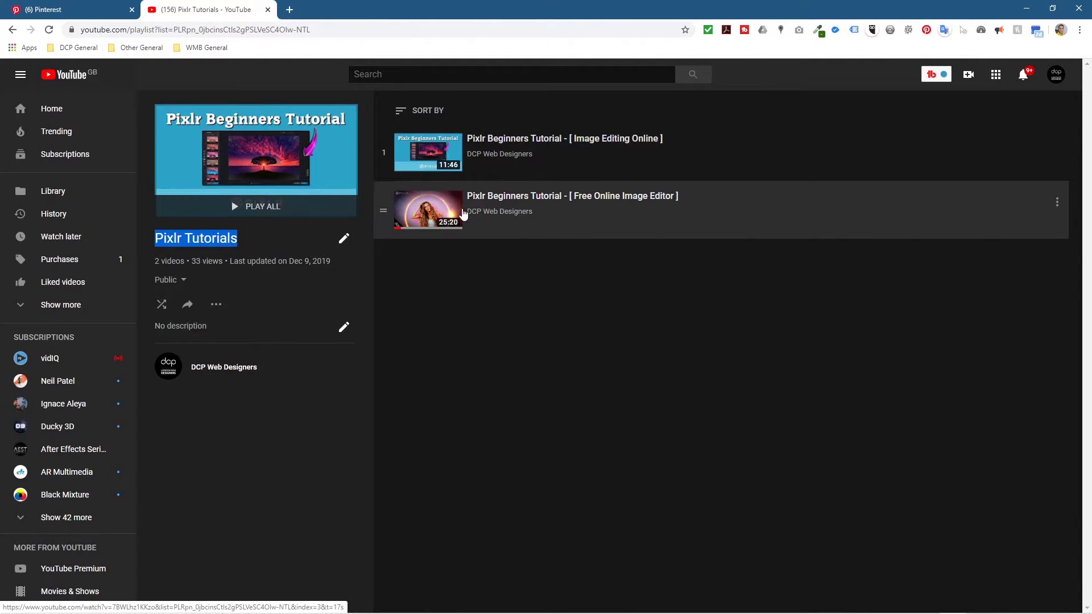
- Open the playlist's "Free Online Image Editor" Pixlr beginners video in a new tab and pause it
{"action": "middle_click", "coordinate": [516, 203]}
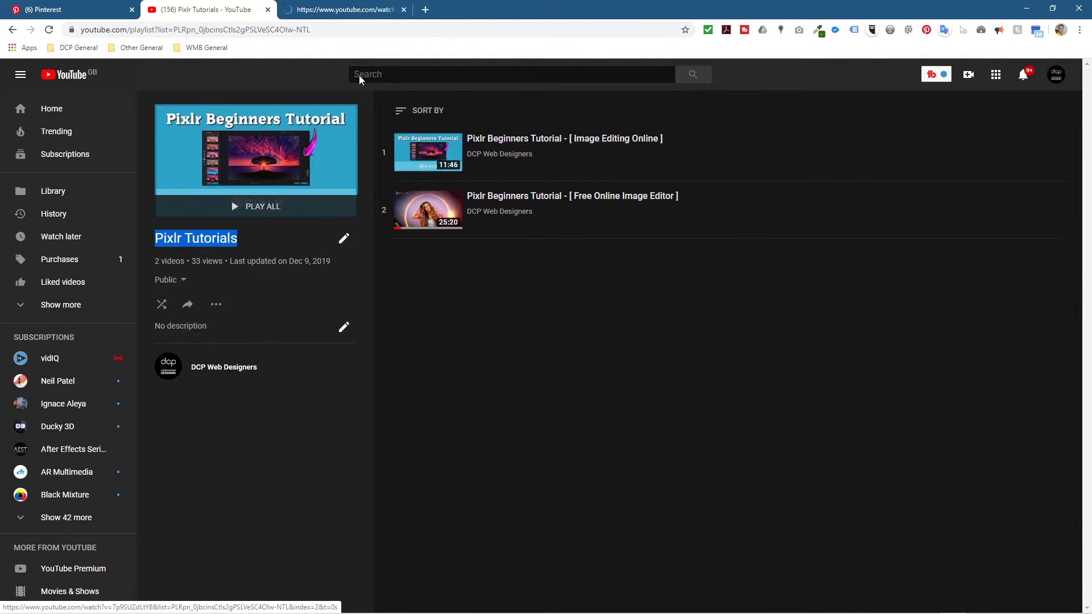
{"action": "key", "text": "ctrl+Tab"}
{"action": "left_click", "coordinate": [99, 503]}
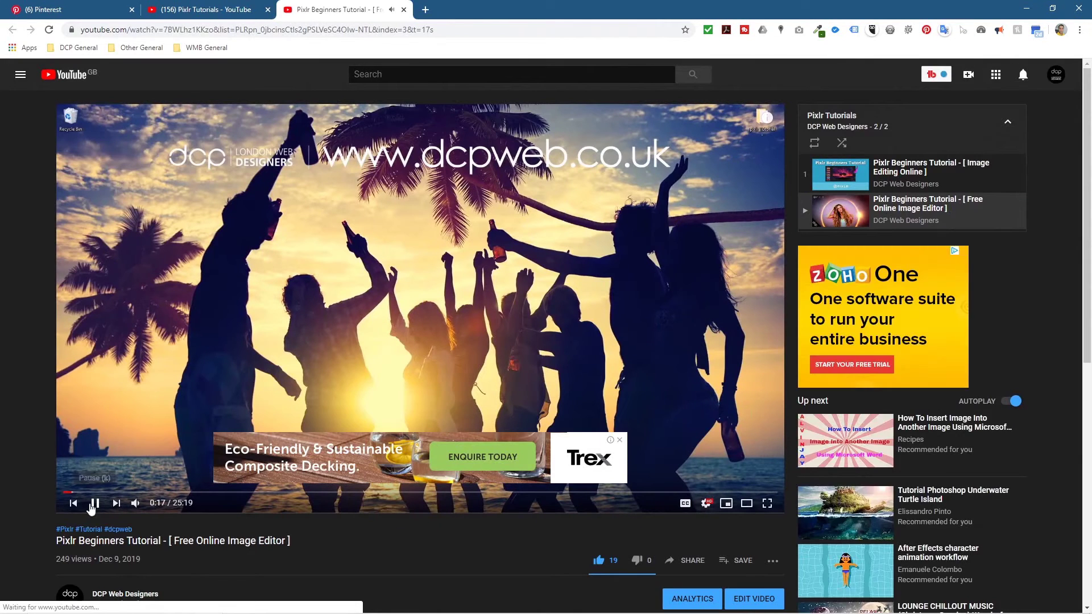
- Share the Free Online Image Editor video to Pinterest, save it to the Pixlr Tutorials board and close the share page
{"action": "left_click", "coordinate": [679, 567]}
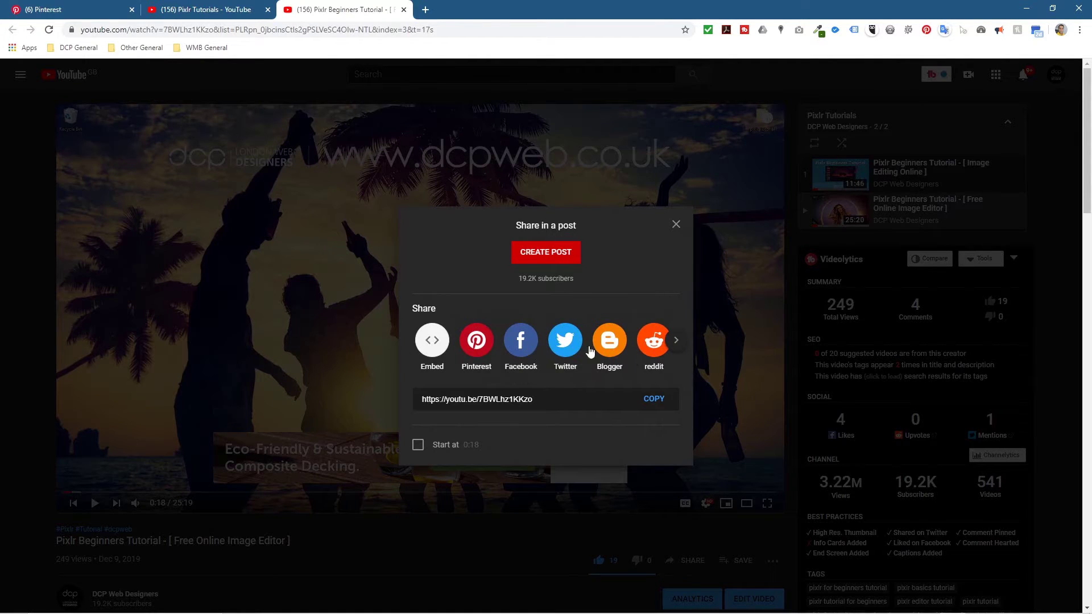
{"action": "left_click", "coordinate": [476, 342]}
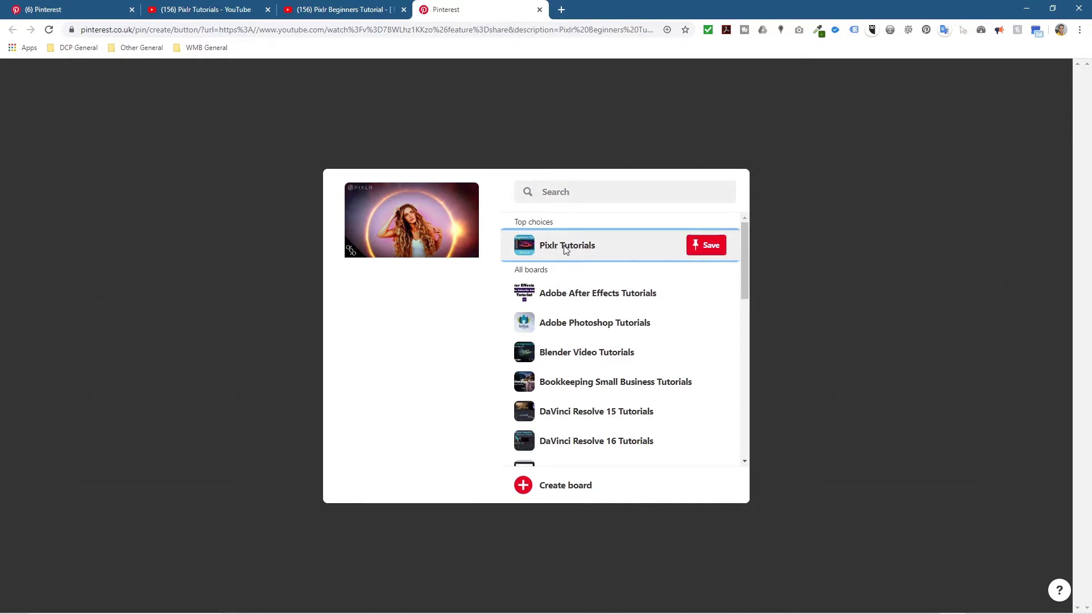
{"action": "left_click", "coordinate": [565, 248]}
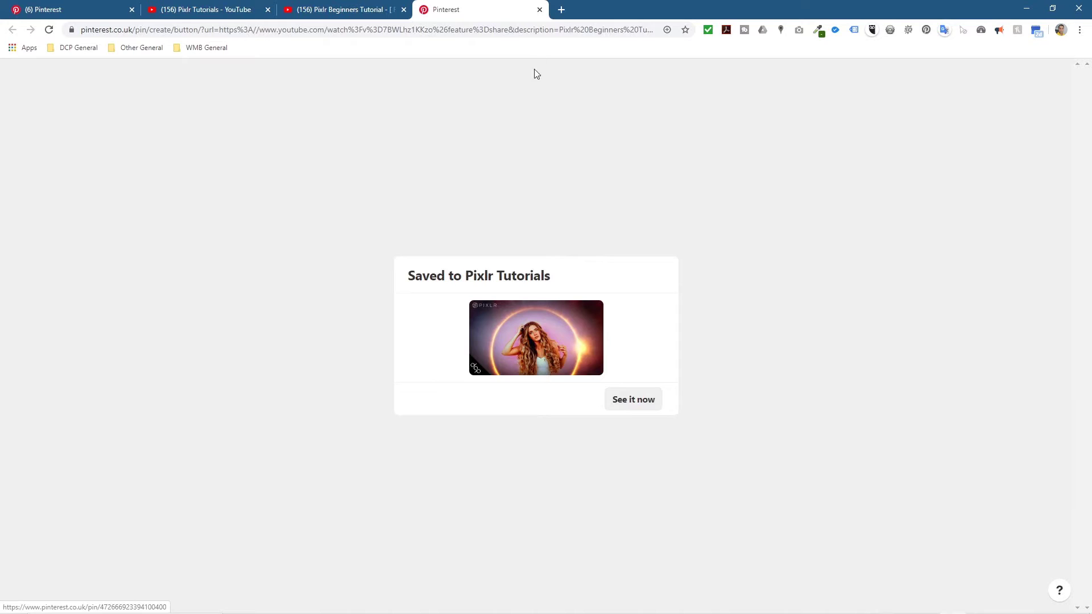
{"action": "left_click", "coordinate": [540, 9]}
- Switch back to the Pinterest boards, reload them and open the Pixlr Tutorials board to check its pins
{"action": "left_click", "coordinate": [116, 17]}
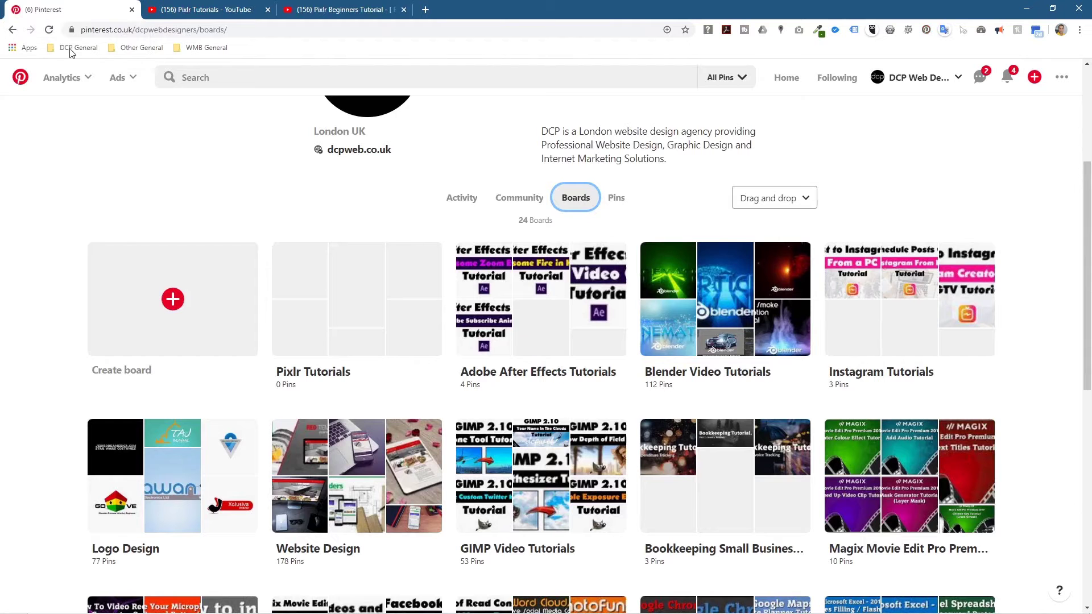
{"action": "left_click", "coordinate": [49, 30]}
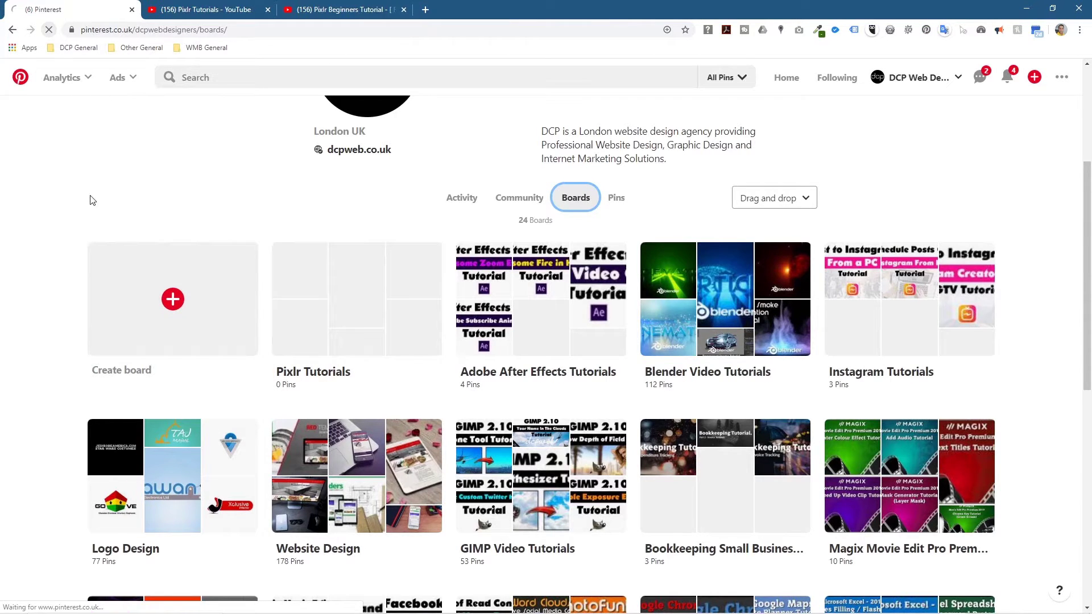
{"action": "scroll", "coordinate": [376, 421], "scroll_direction": "down", "scroll_amount": 4}
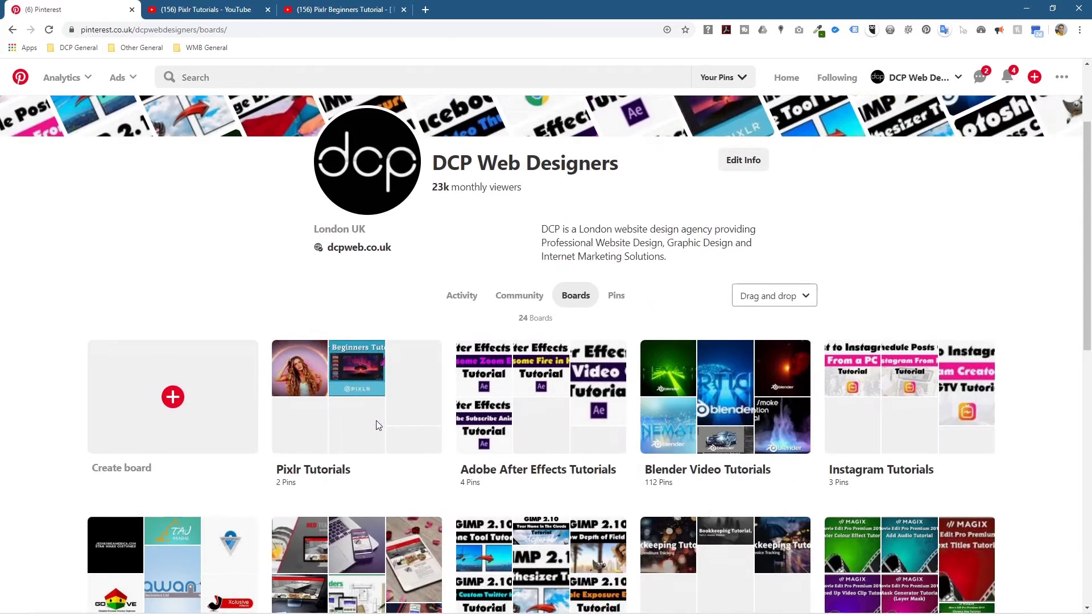
{"action": "left_click", "coordinate": [345, 405]}
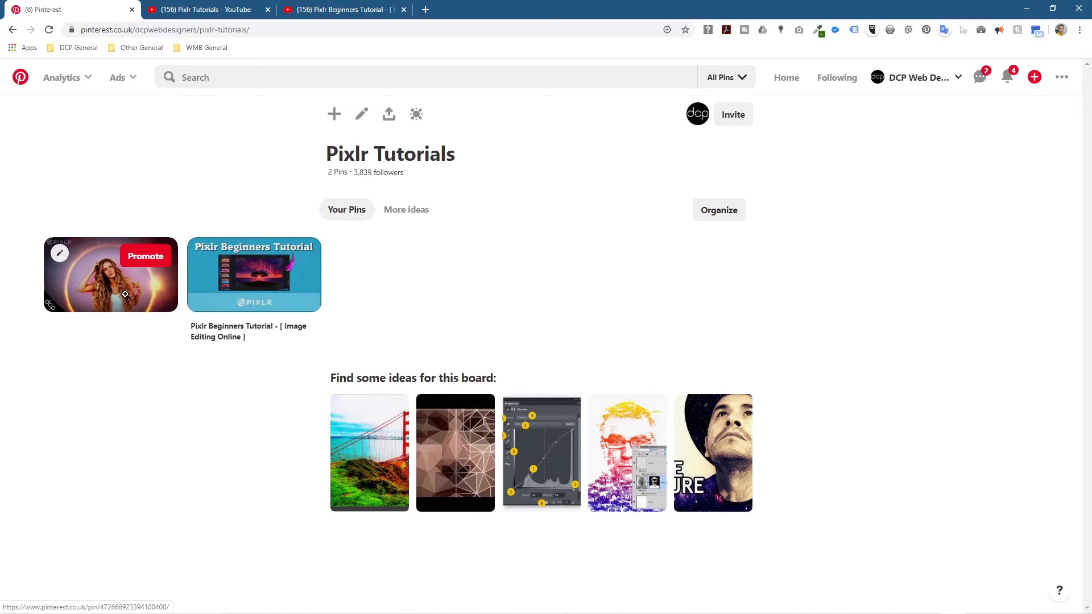
- Open the Free Online Image Editor pin, check its YouTube link and related pins, and return to the board
{"action": "left_click", "coordinate": [139, 290]}
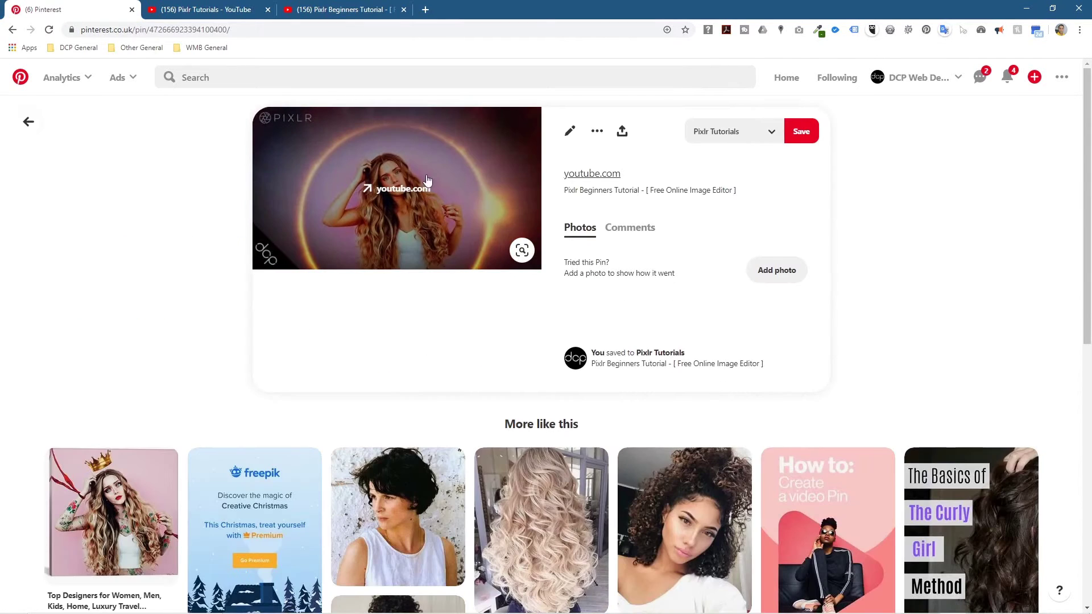
{"action": "left_click", "coordinate": [400, 191]}
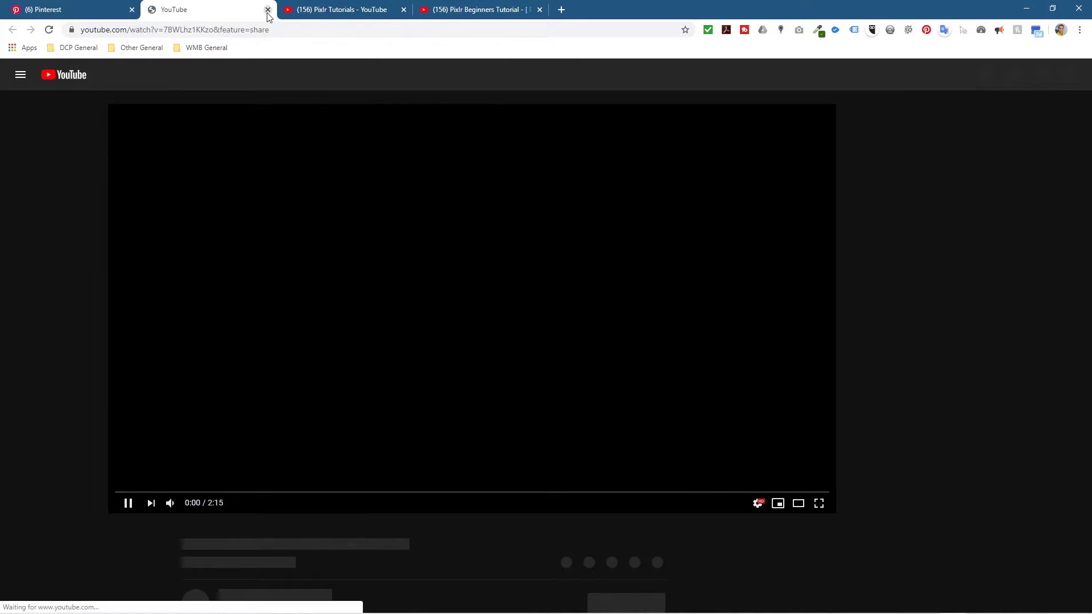
{"action": "left_click", "coordinate": [267, 9]}
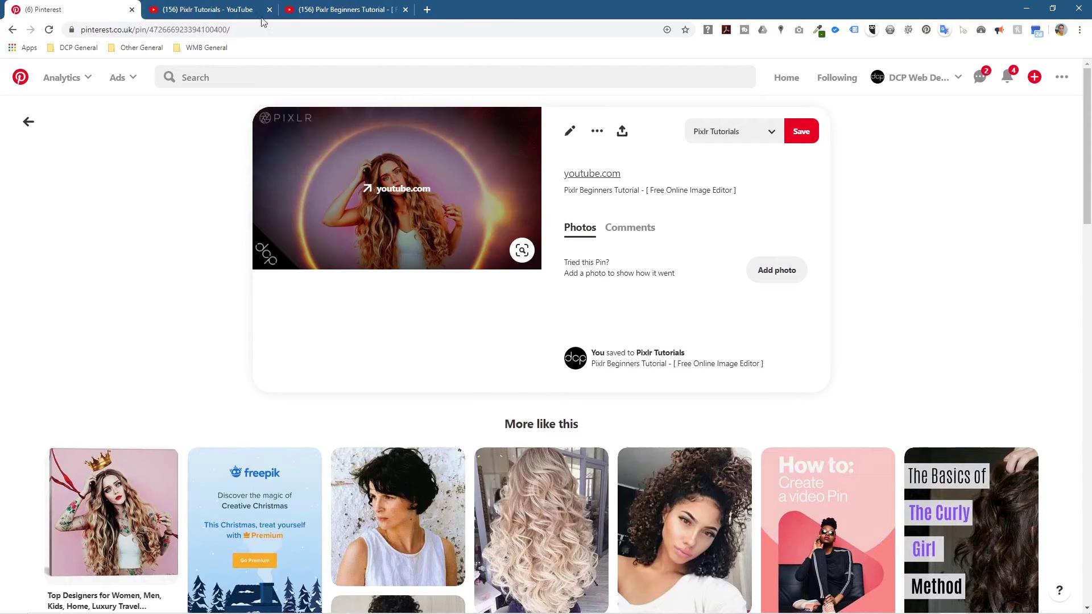
{"action": "scroll", "coordinate": [254, 256], "scroll_direction": "down", "scroll_amount": 4}
{"action": "left_click", "coordinate": [13, 29]}
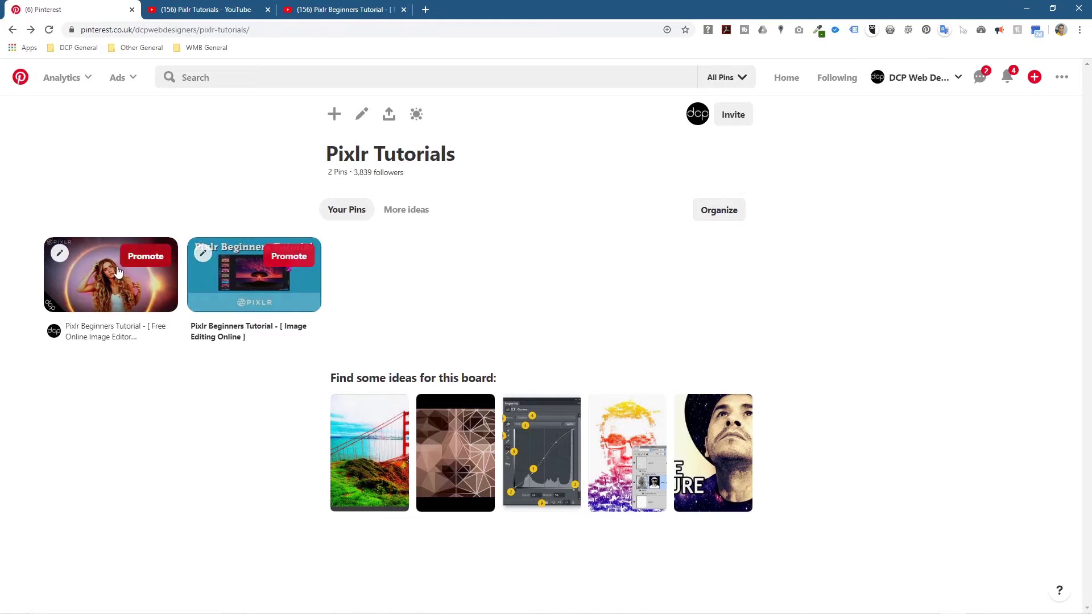
- Go back to all boards, look through the pins in the Blender Video Tutorials board, and return to the boards
{"action": "left_click", "coordinate": [13, 29]}
{"action": "left_click", "coordinate": [687, 373]}
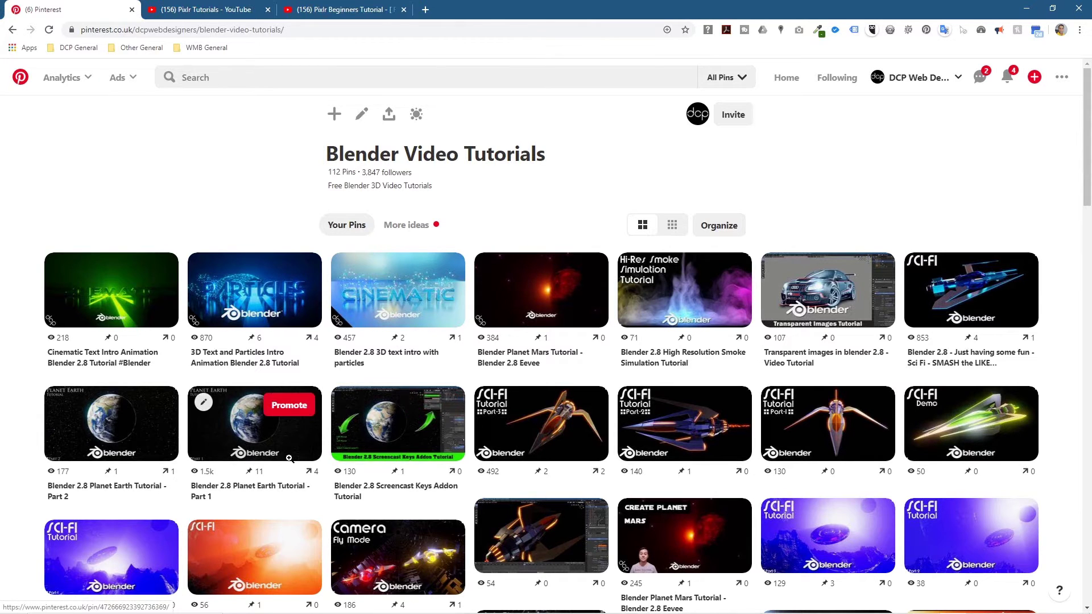
{"action": "scroll", "coordinate": [288, 458], "scroll_direction": "down", "scroll_amount": 15}
{"action": "scroll", "coordinate": [311, 367], "scroll_direction": "down", "scroll_amount": 5}
{"action": "scroll", "coordinate": [311, 367], "scroll_direction": "up", "scroll_amount": 20}
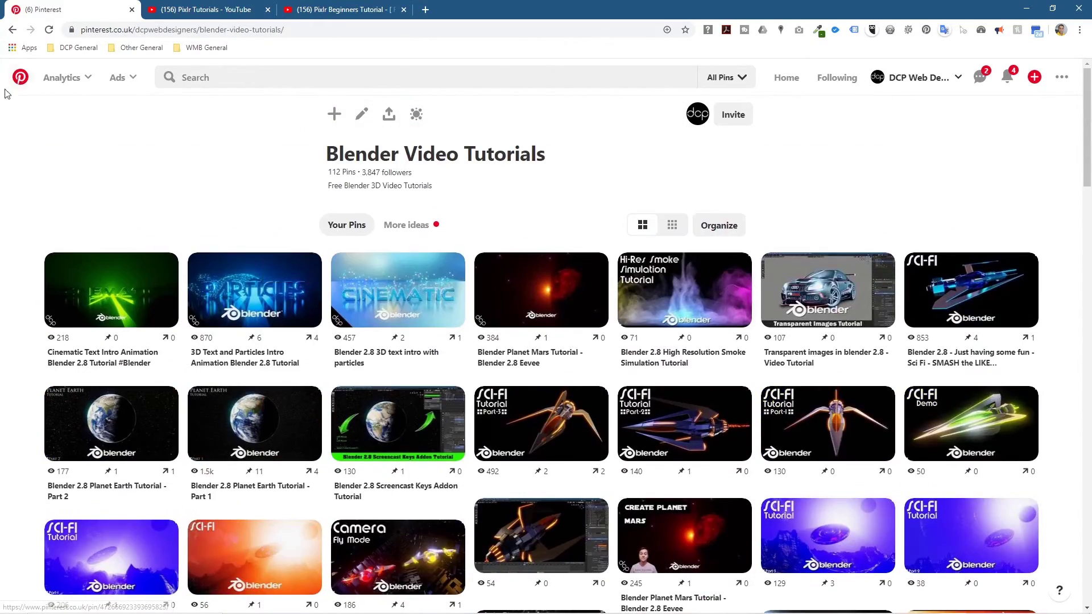
{"action": "left_click", "coordinate": [12, 30]}
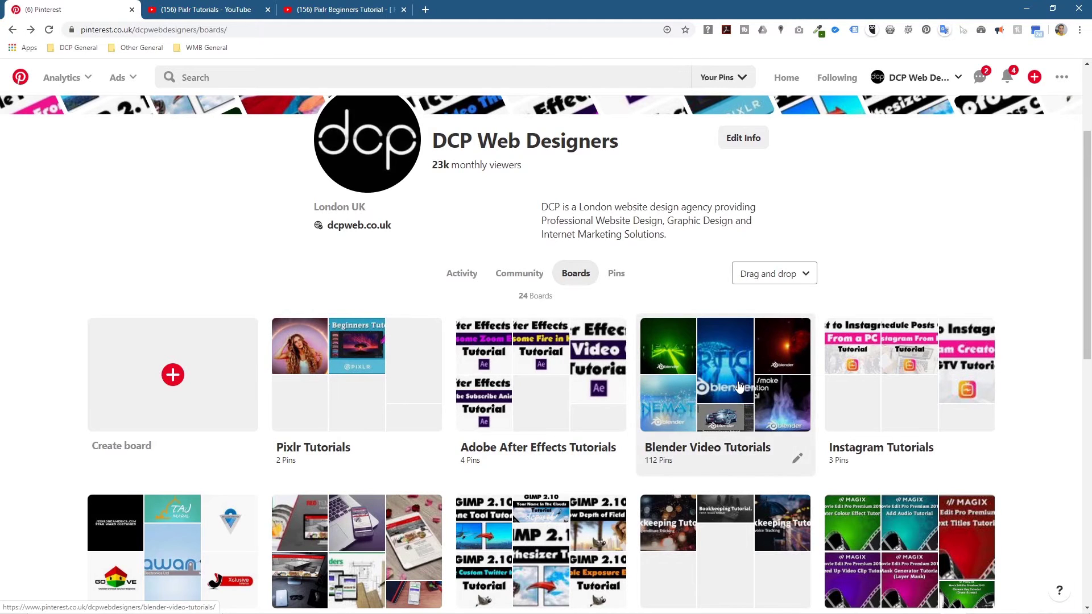
- Open the Logo Design board from the boards overview and look through its pins
{"action": "scroll", "coordinate": [693, 386], "scroll_direction": "down", "scroll_amount": 5}
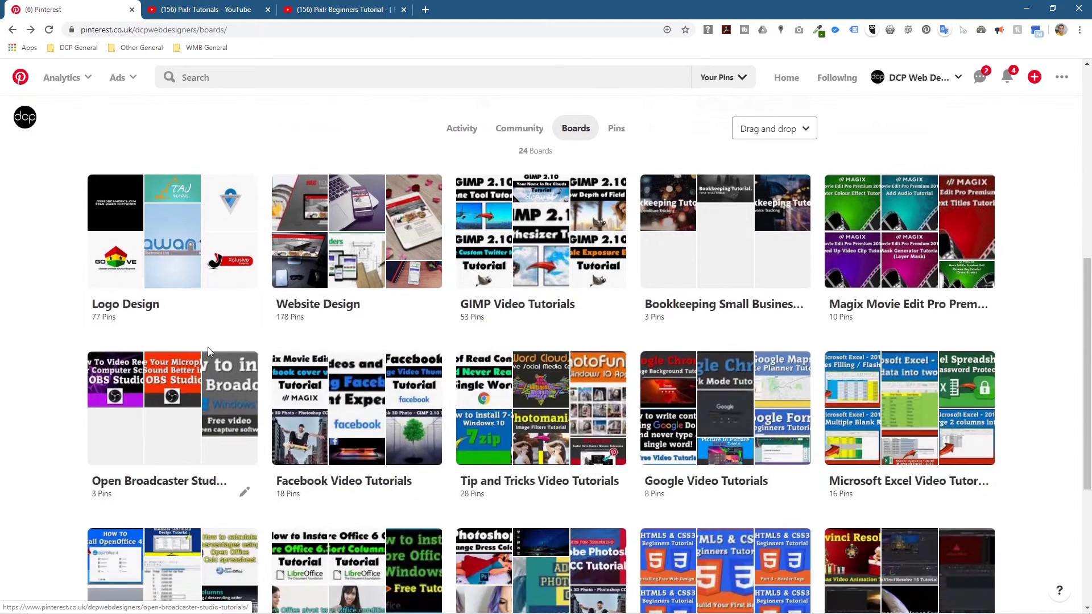
{"action": "left_click", "coordinate": [169, 239]}
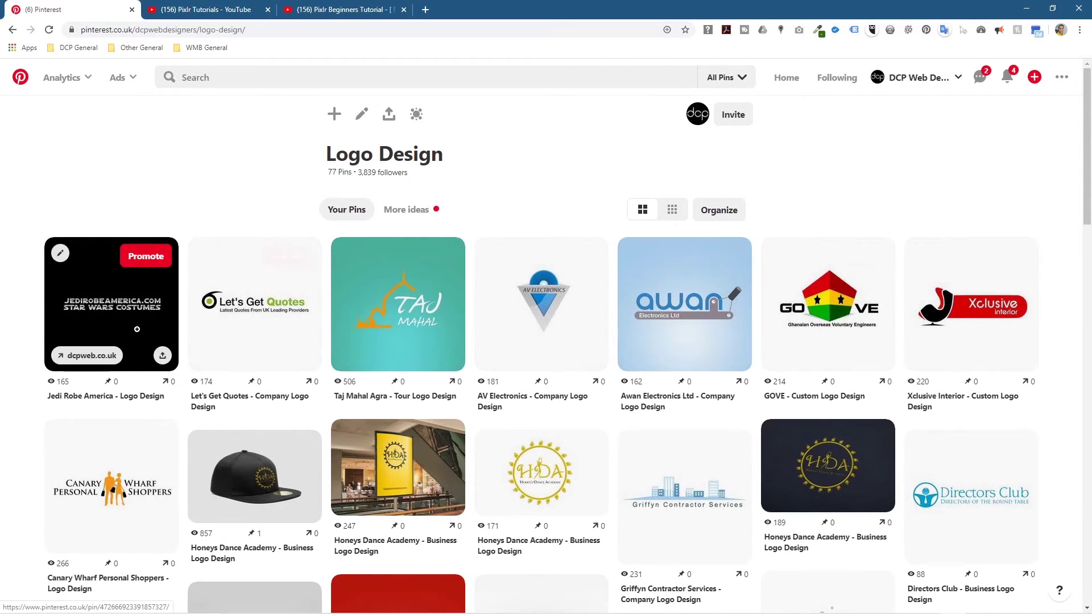
{"action": "scroll", "coordinate": [134, 421], "scroll_direction": "down", "scroll_amount": 5}
{"action": "scroll", "coordinate": [134, 422], "scroll_direction": "down", "scroll_amount": 2}
{"action": "scroll", "coordinate": [107, 226], "scroll_direction": "up", "scroll_amount": 5}
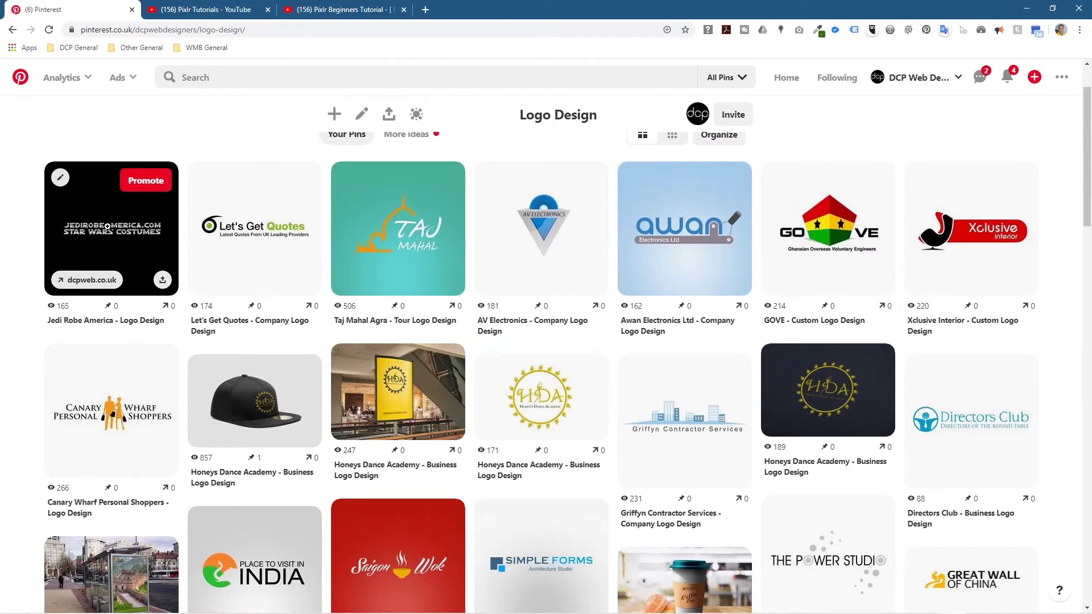
- Open the Jedi Robe America logo pin, follow it to its dcpweb.co.uk page and look over that page
{"action": "left_click", "coordinate": [107, 227]}
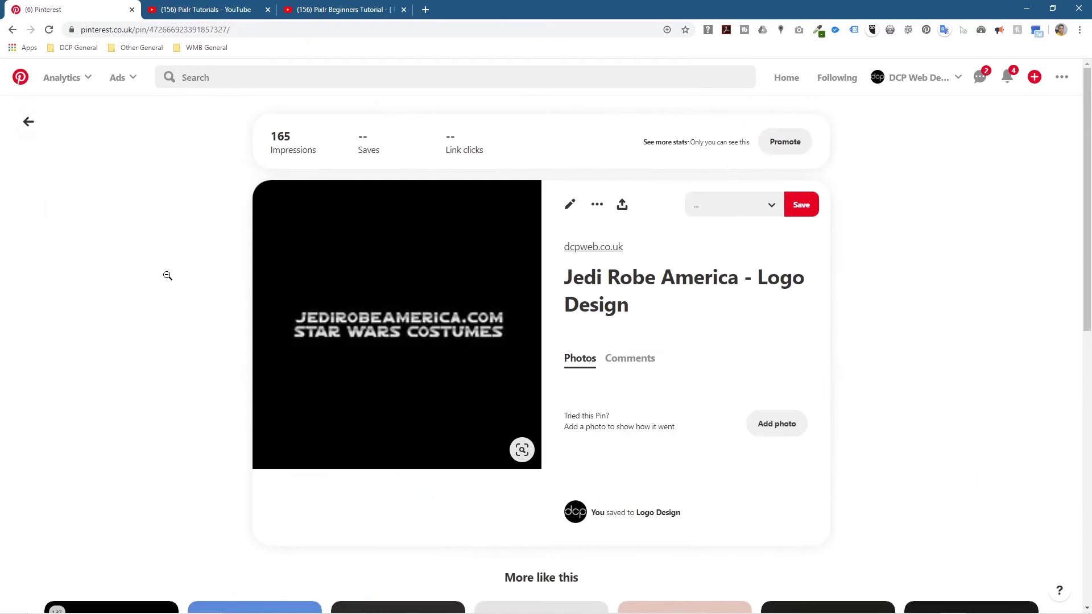
{"action": "left_click", "coordinate": [417, 329]}
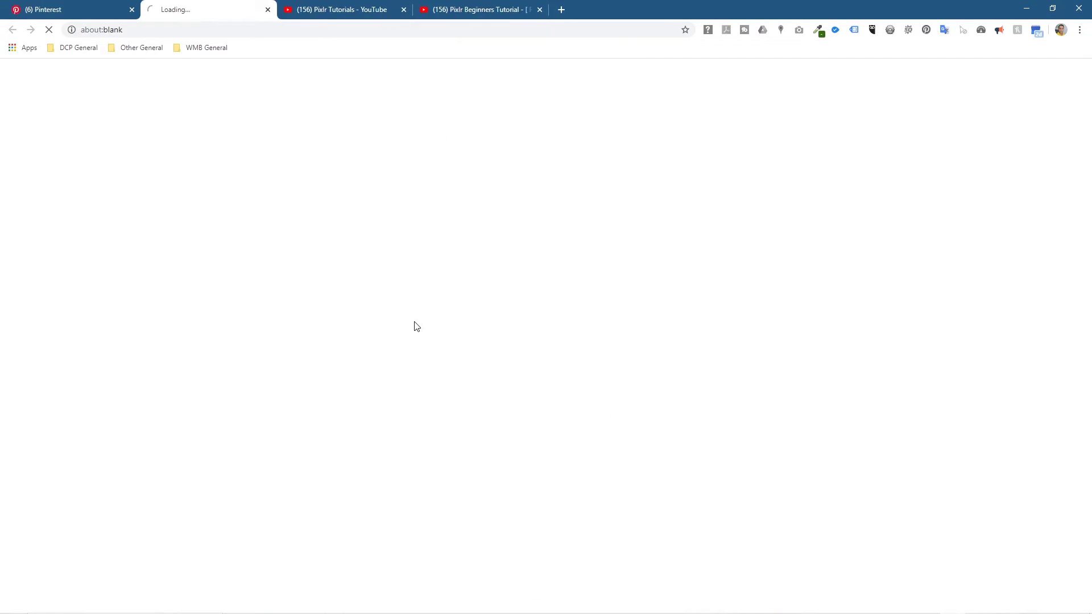
{"action": "left_click_drag", "start_coordinate": [354, 197], "coordinate": [734, 196]}
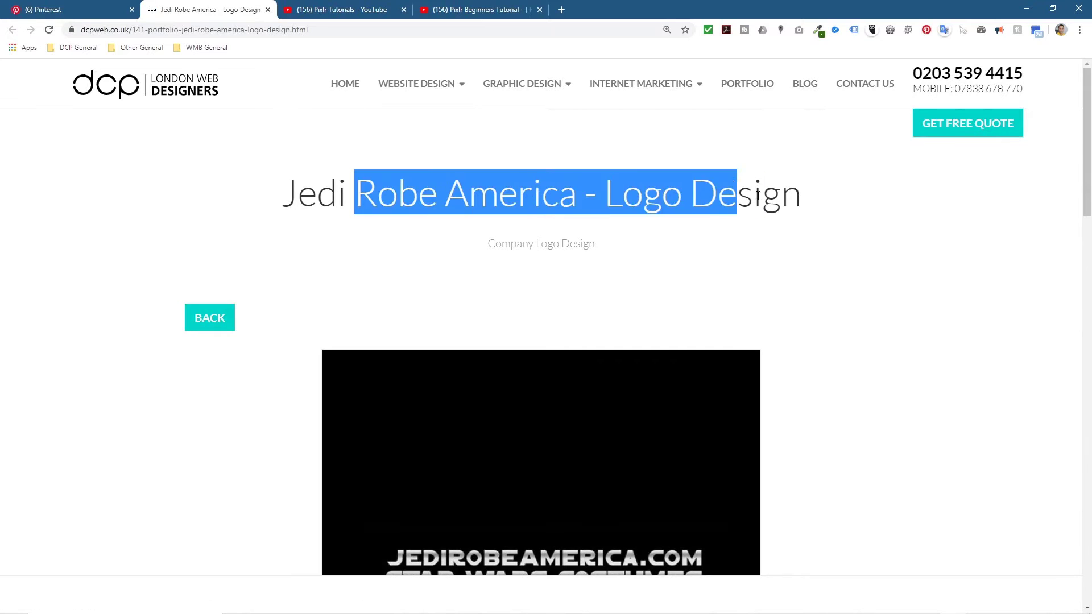
{"action": "scroll", "coordinate": [641, 321], "scroll_direction": "down", "scroll_amount": 6}
{"action": "scroll", "coordinate": [395, 310], "scroll_direction": "up", "scroll_amount": 3}
{"action": "scroll", "coordinate": [357, 234], "scroll_direction": "up", "scroll_amount": 3}
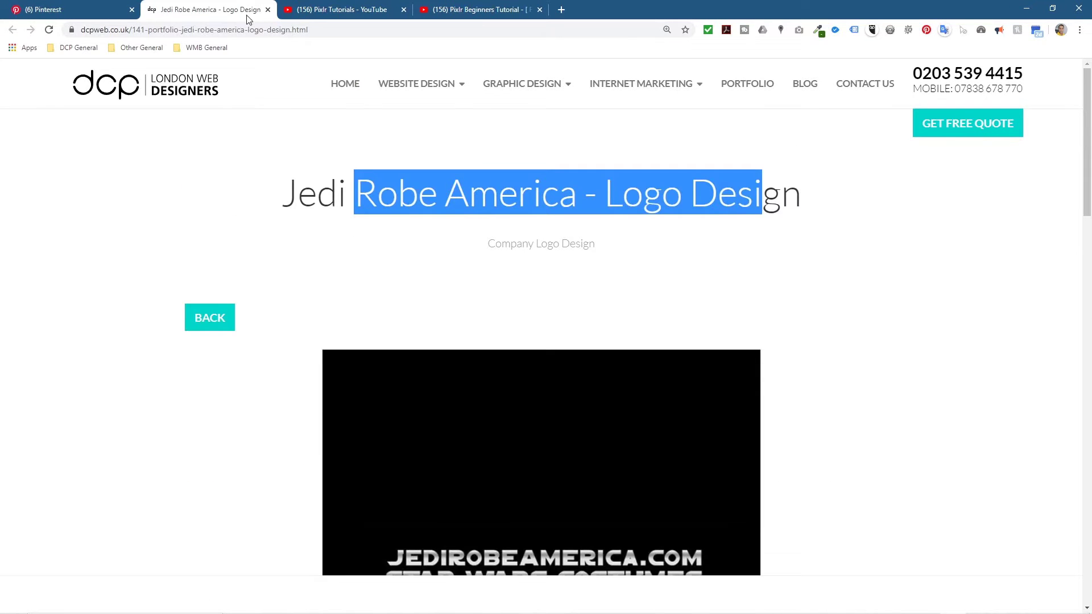
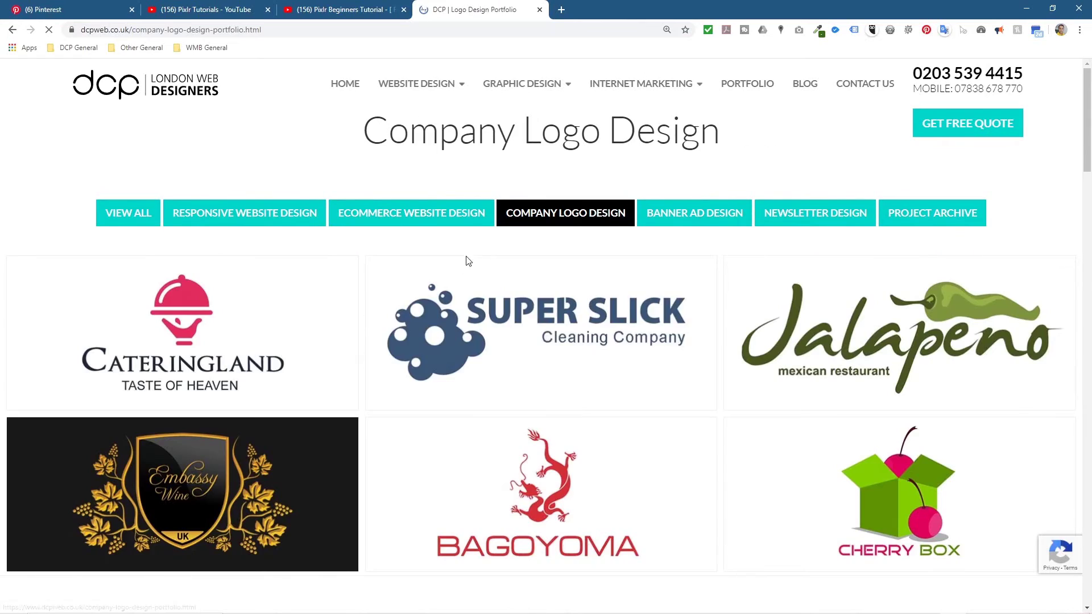
- Open the Let's Get Quotes page from the company logo portfolio, copy its web address and return to the Pinterest Logo Design board
{"action": "left_click", "coordinate": [73, 8]}
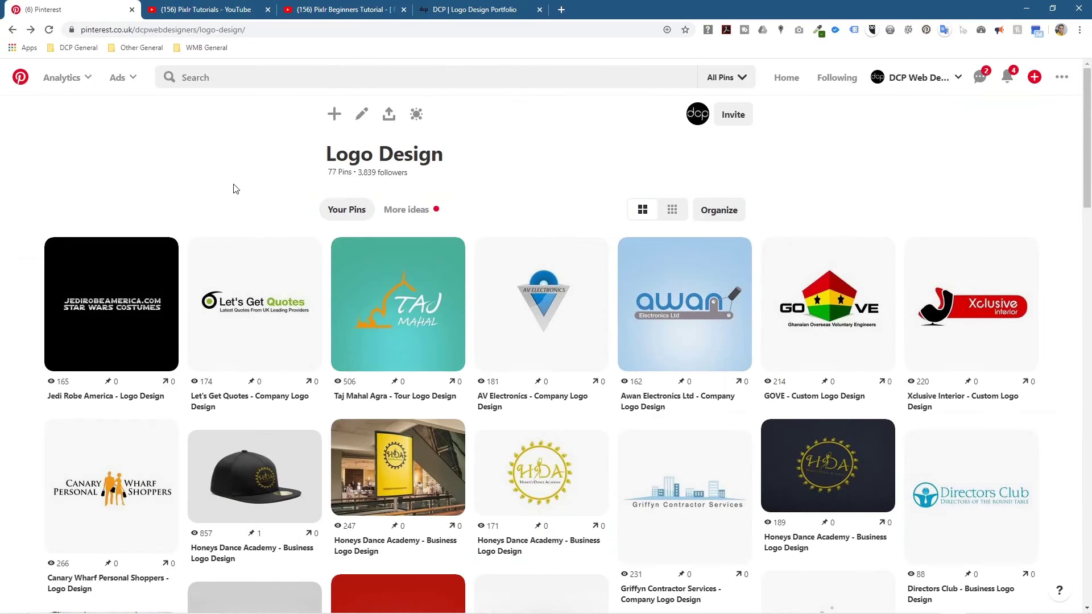
{"action": "left_click", "coordinate": [472, 9]}
{"action": "scroll", "coordinate": [468, 331], "scroll_direction": "down", "scroll_amount": 8}
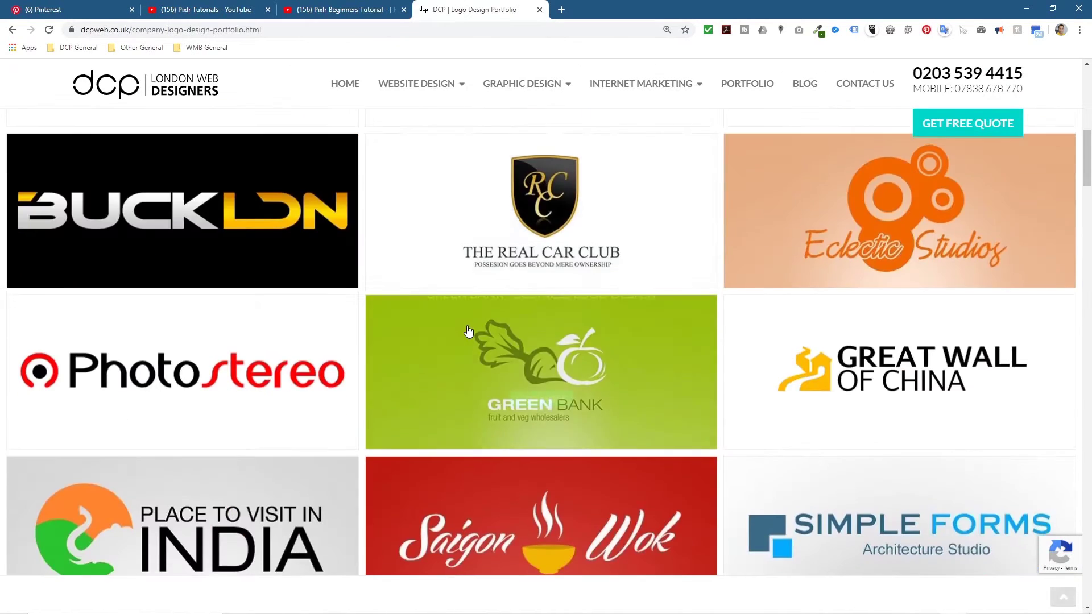
{"action": "scroll", "coordinate": [468, 331], "scroll_direction": "down", "scroll_amount": 15}
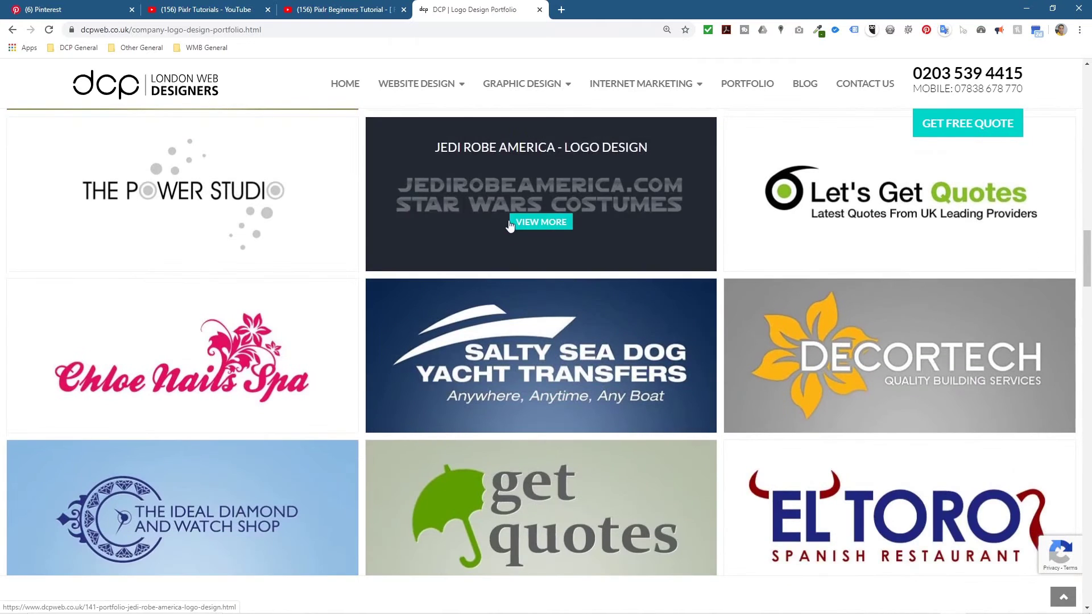
{"action": "left_click", "coordinate": [855, 206]}
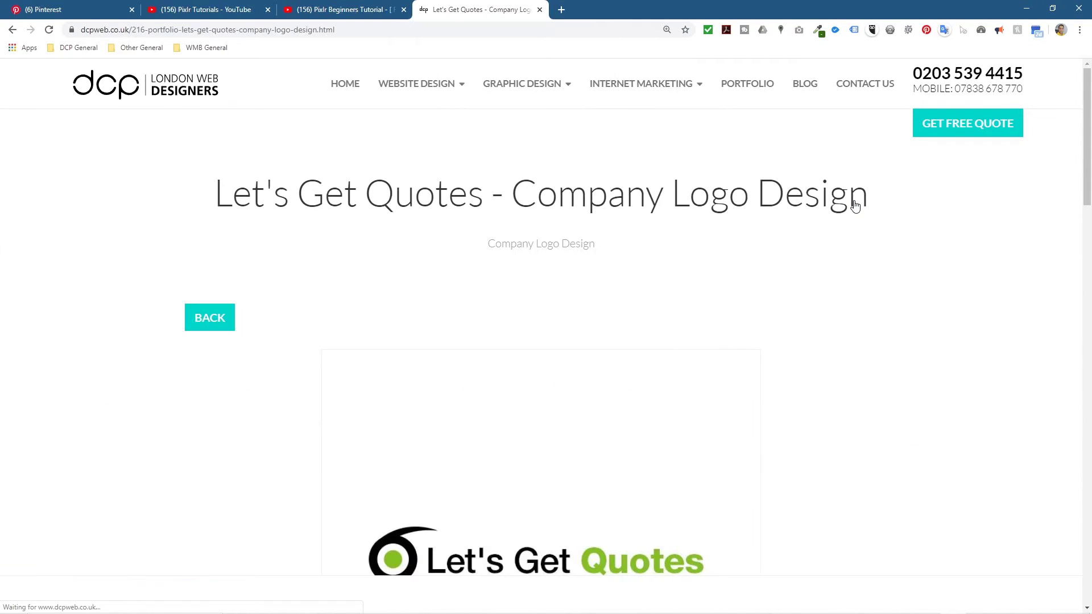
{"action": "left_click", "coordinate": [307, 33]}
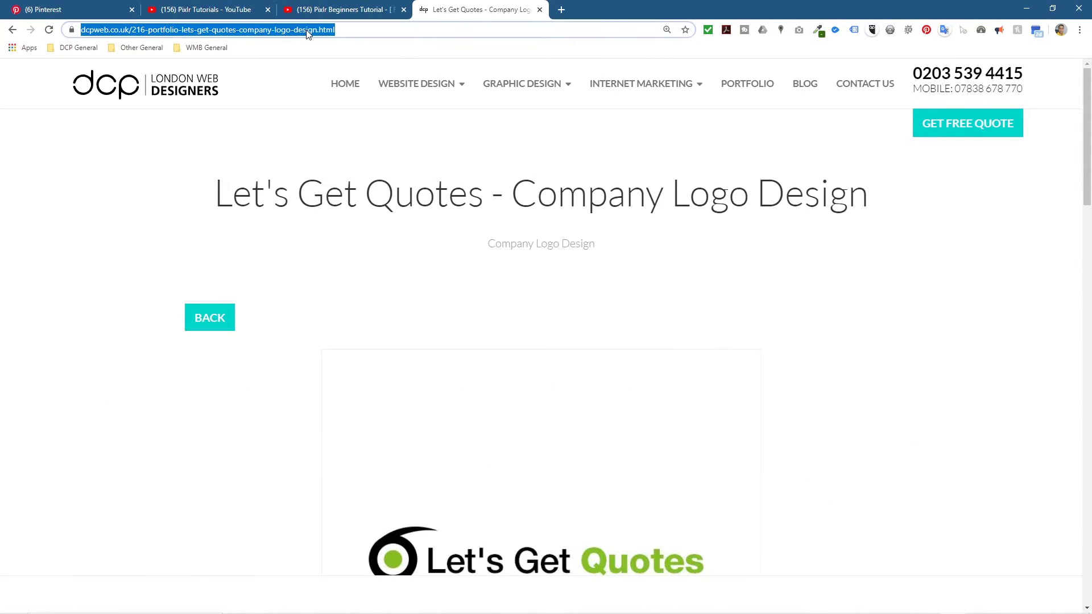
{"action": "right_click", "coordinate": [308, 33]}
{"action": "left_click", "coordinate": [327, 90]}
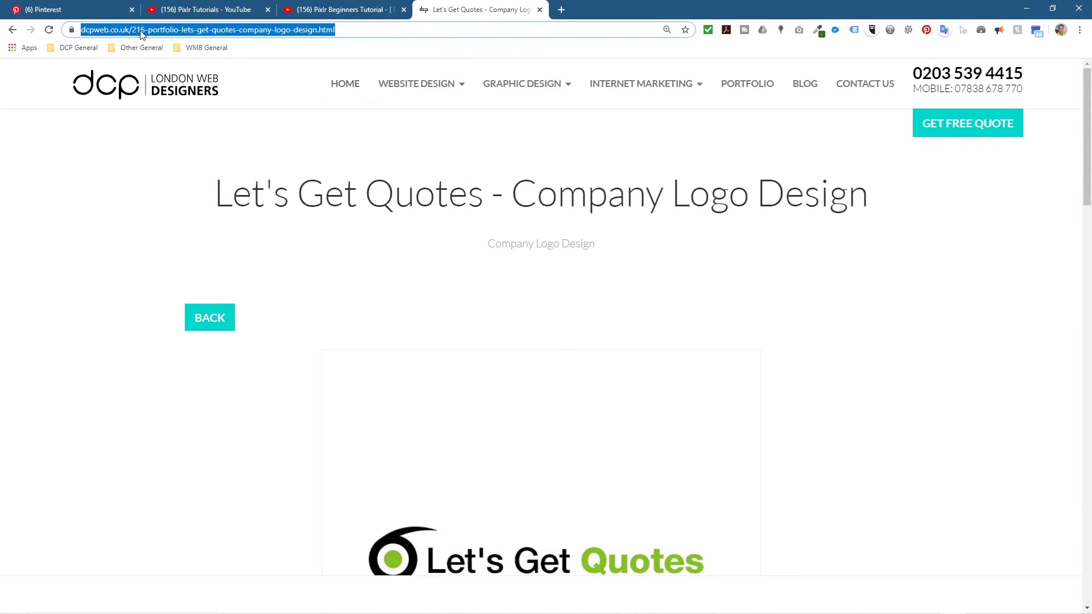
{"action": "left_click", "coordinate": [73, 11]}
{"action": "left_click", "coordinate": [333, 116]}
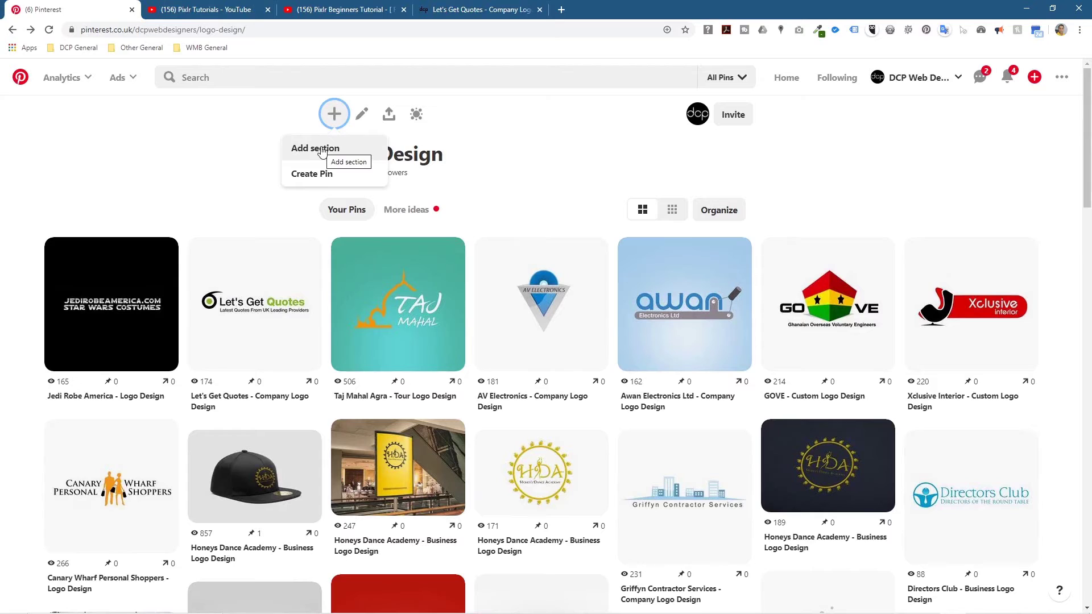
{"action": "left_click", "coordinate": [518, 135]}
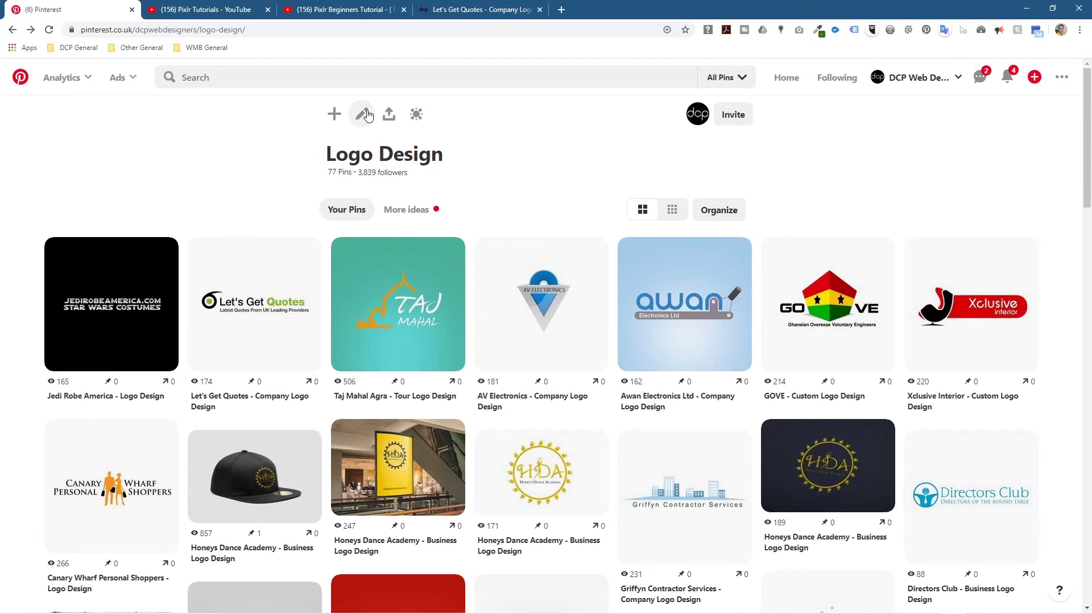
{"action": "left_click", "coordinate": [335, 114]}
{"action": "left_click", "coordinate": [338, 145]}
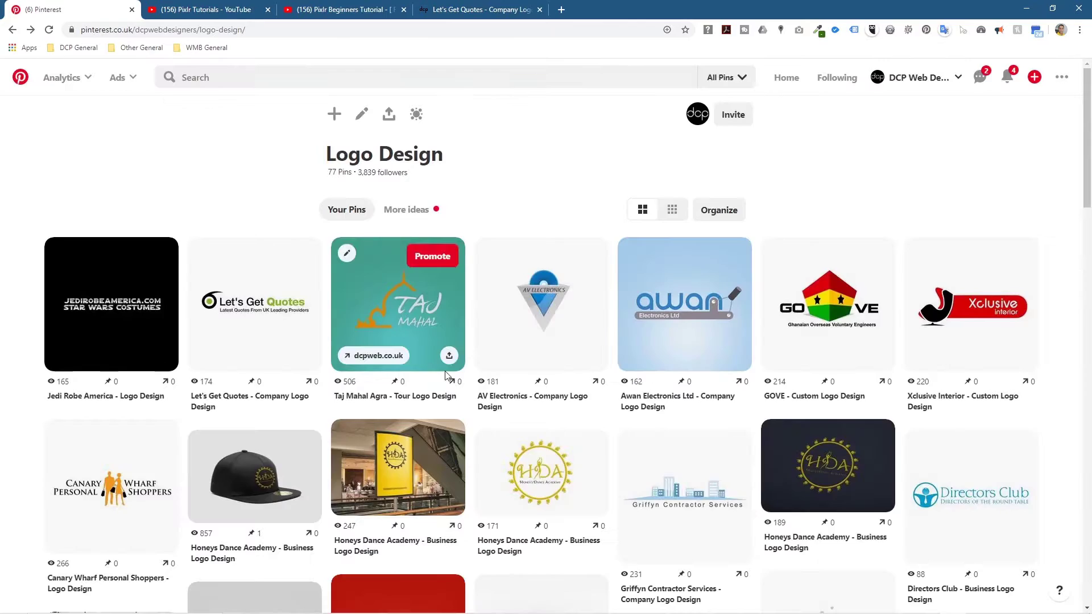
{"action": "left_click", "coordinate": [463, 383]}
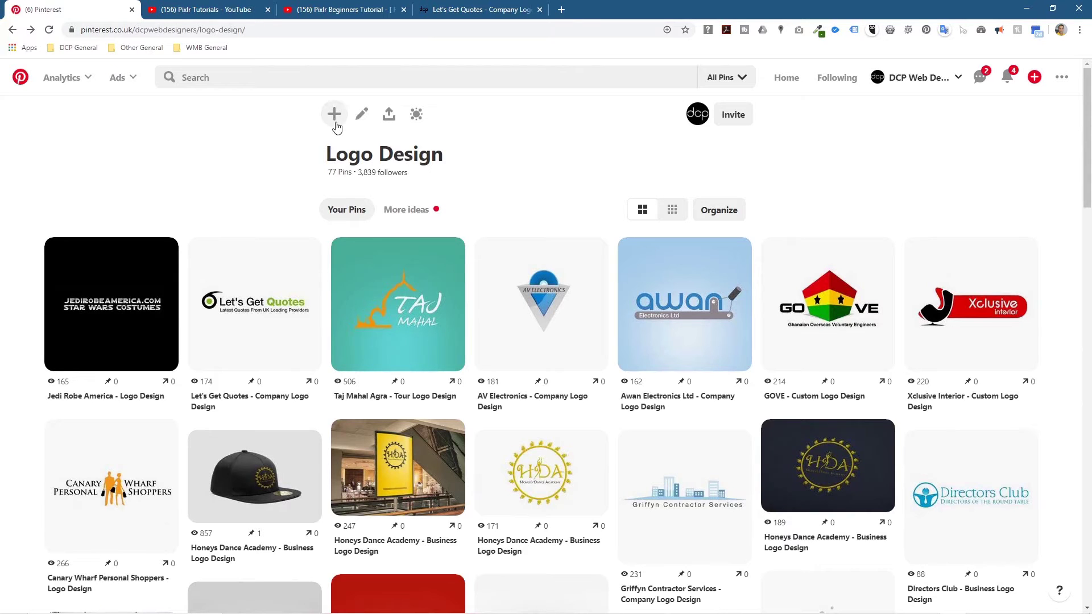
- Start creating a new pin on the Logo Design board and go through the pin builder's introduction and tour
{"action": "left_click", "coordinate": [336, 123]}
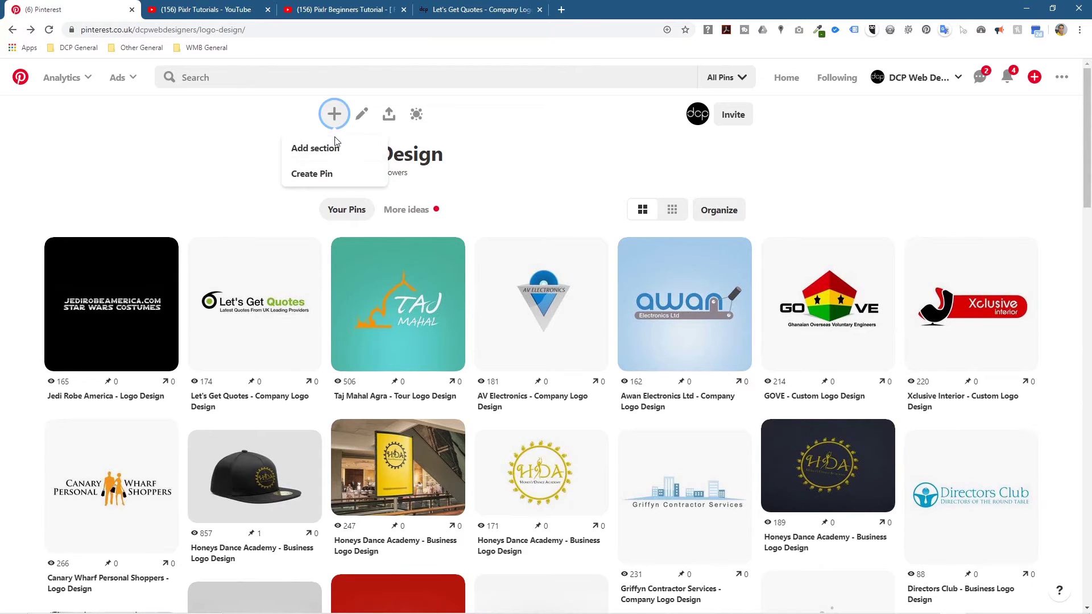
{"action": "left_click", "coordinate": [327, 181]}
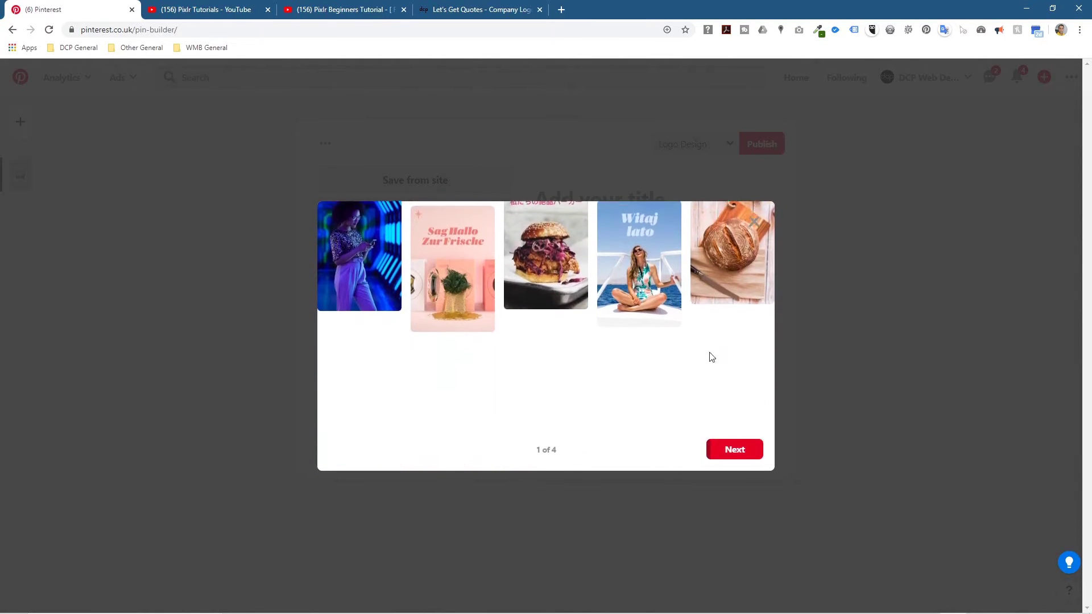
{"action": "left_click", "coordinate": [730, 451]}
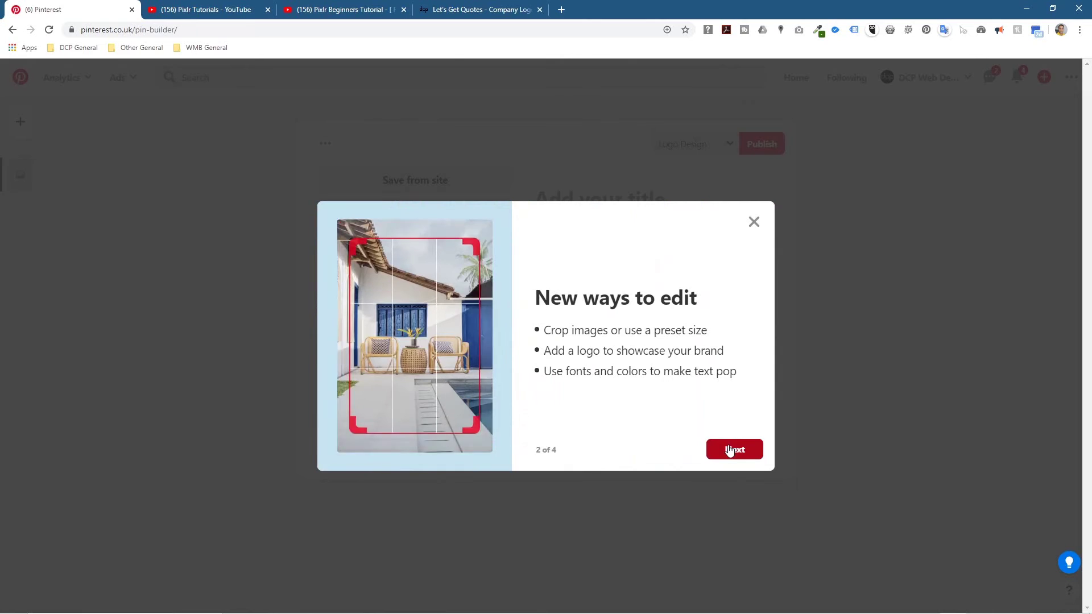
{"action": "left_click", "coordinate": [730, 451]}
{"action": "left_click", "coordinate": [730, 451]}
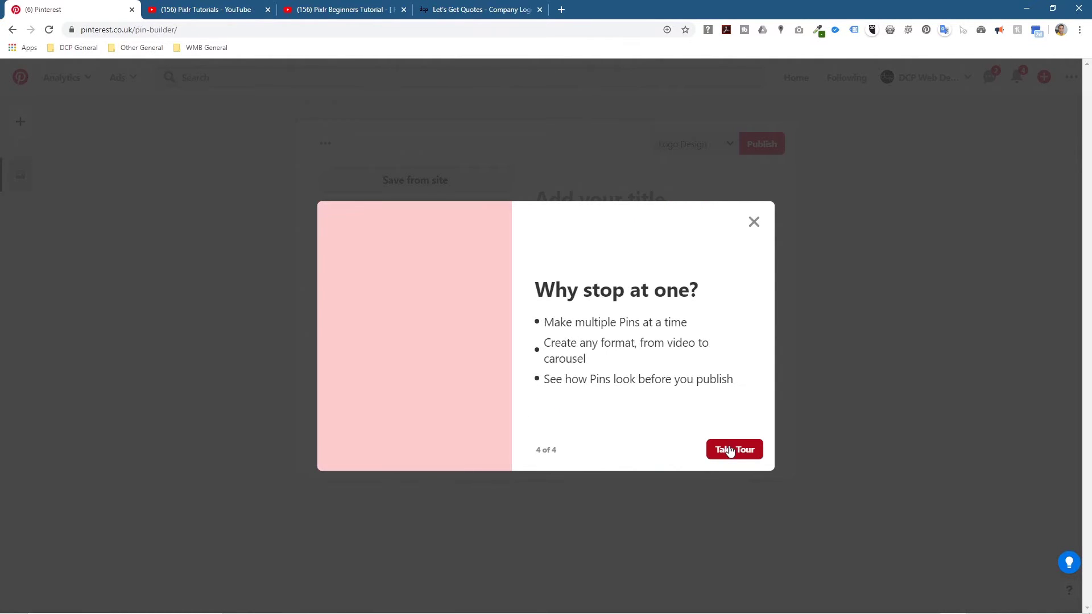
{"action": "left_click", "coordinate": [730, 449]}
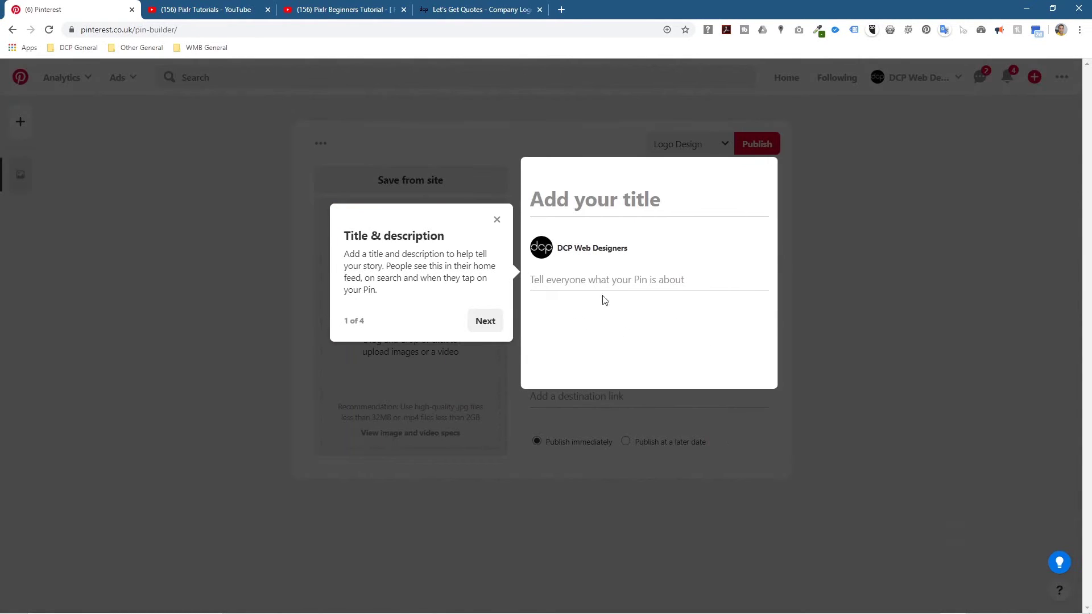
{"action": "left_click", "coordinate": [494, 322]}
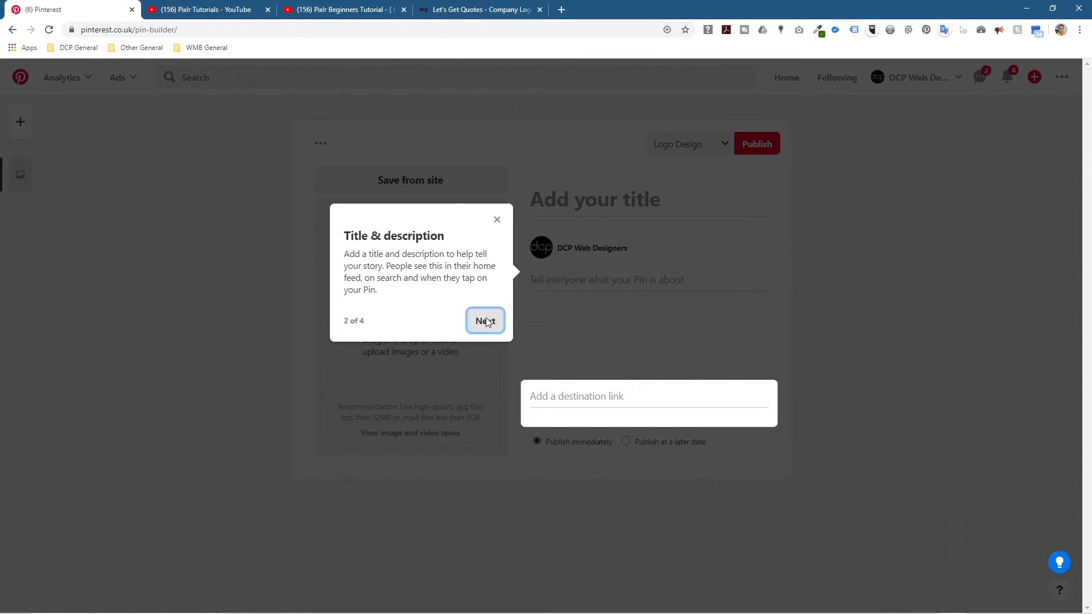
{"action": "left_click", "coordinate": [485, 430]}
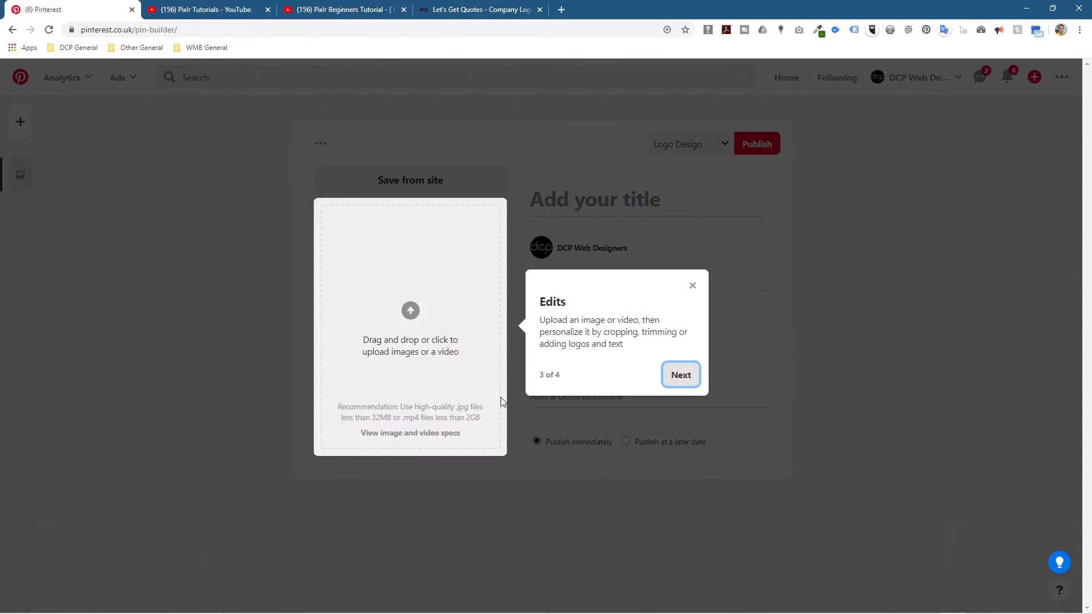
{"action": "left_click", "coordinate": [681, 376]}
{"action": "left_click", "coordinate": [213, 194]}
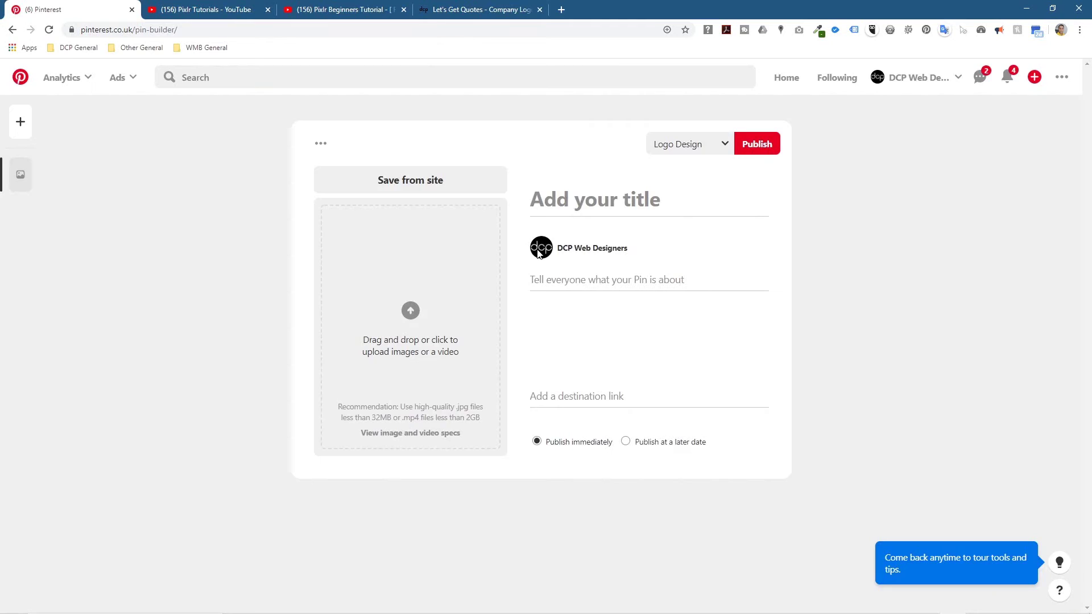
- Paste the copied Let's Get Quotes page address as the pin's destination link
{"action": "left_click", "coordinate": [577, 398]}
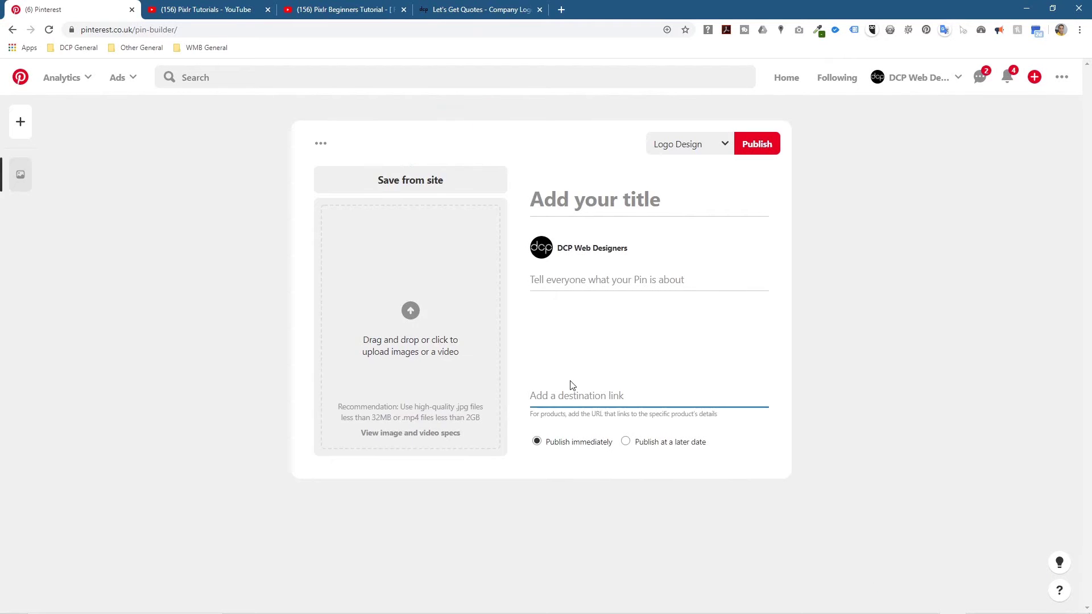
{"action": "key", "text": "ctrl+v"}
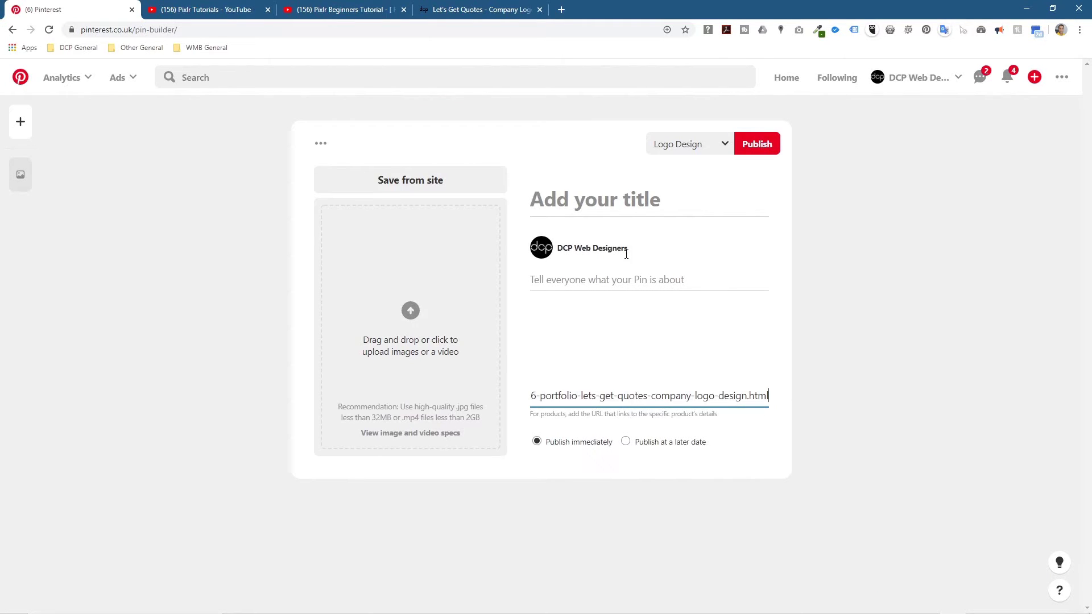
{"action": "left_click", "coordinate": [594, 281]}
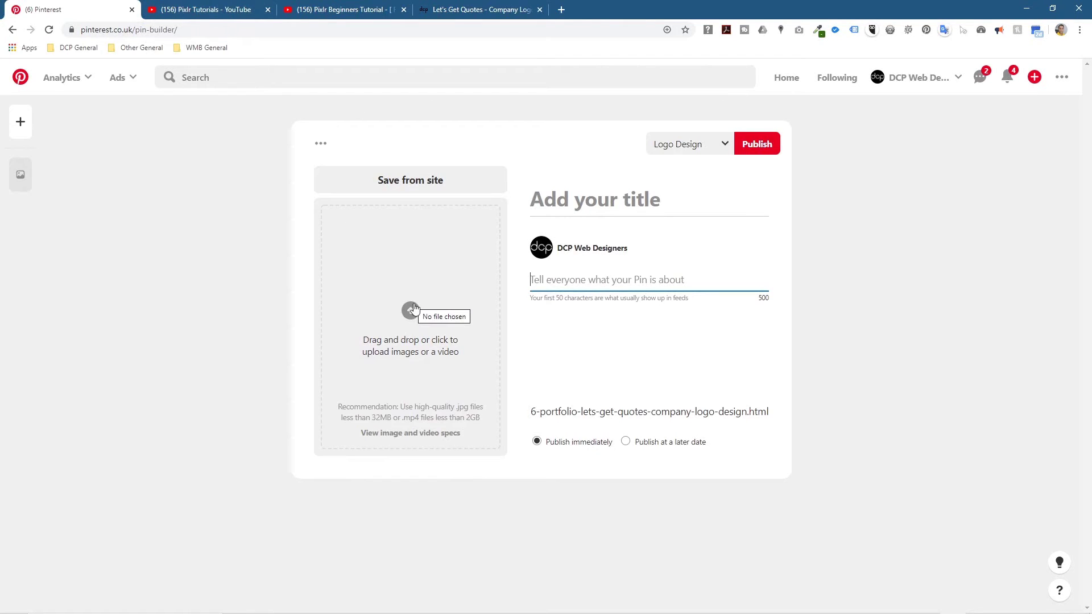
- Load the available pin images from the website using the copied Let's Get Quotes page address
{"action": "left_click", "coordinate": [420, 185]}
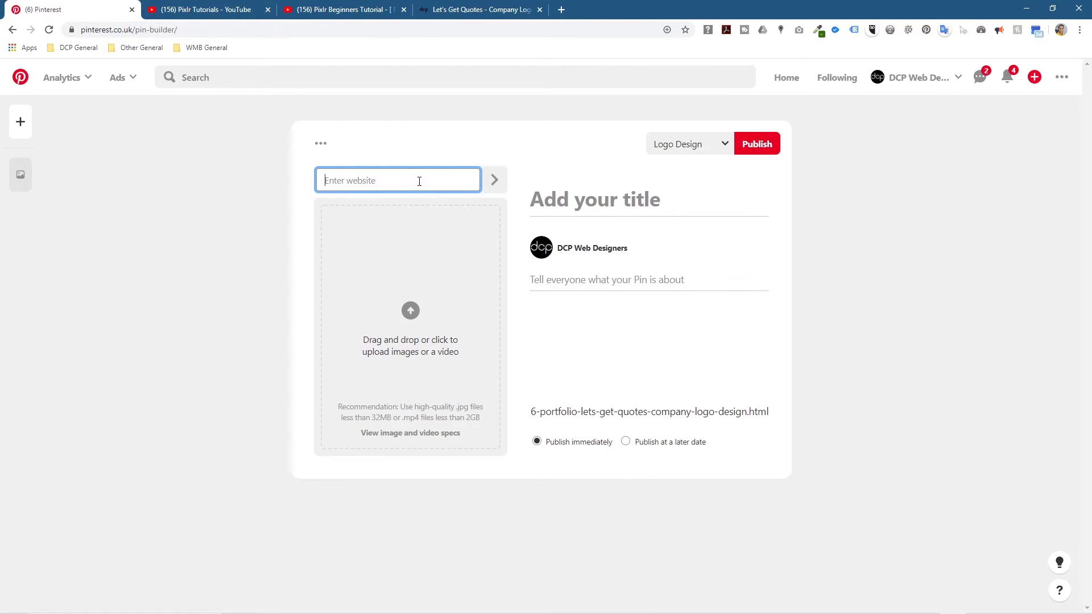
{"action": "key", "text": "ctrl+v"}
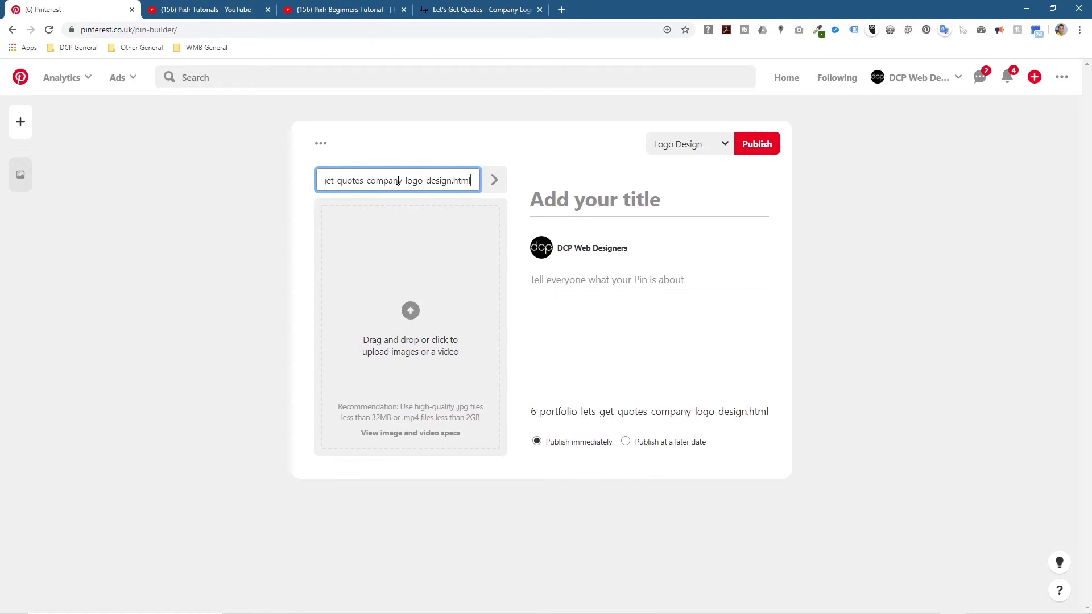
{"action": "left_click", "coordinate": [494, 182]}
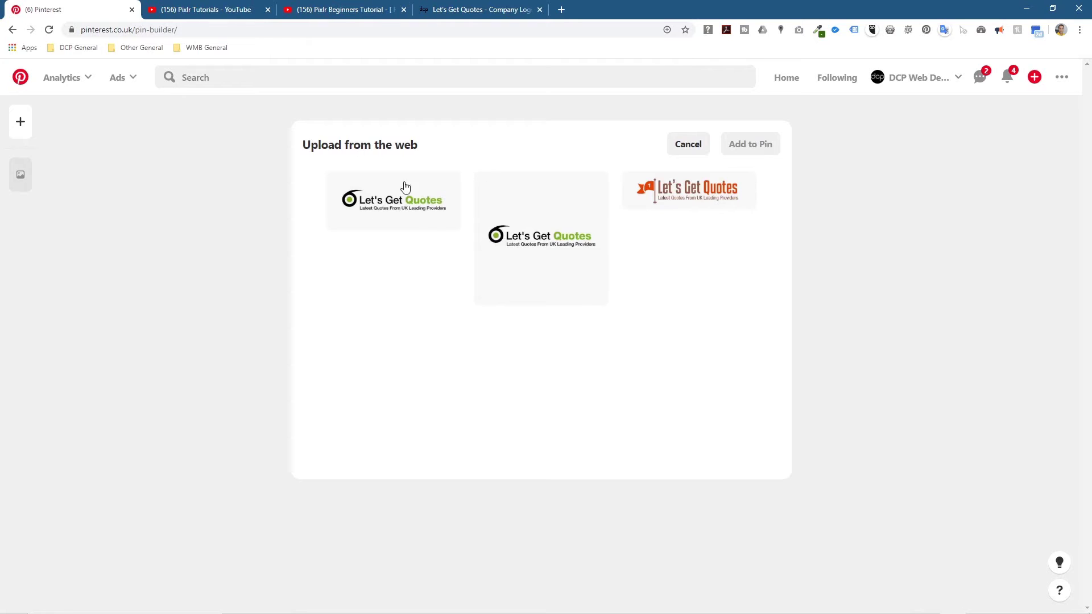
- Check the Let's Get Quotes portfolio page, and add the square green-and-black Let's Get Quotes logo image to the pin
{"action": "left_click", "coordinate": [523, 10]}
{"action": "scroll", "coordinate": [470, 283], "scroll_direction": "down", "scroll_amount": 8}
{"action": "scroll", "coordinate": [532, 272], "scroll_direction": "down", "scroll_amount": 3}
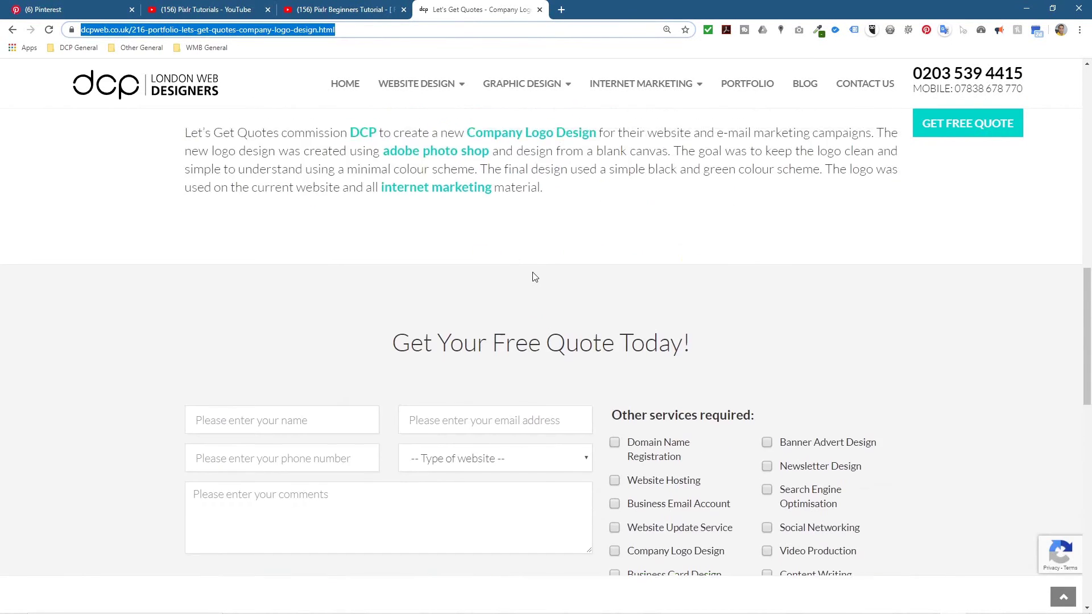
{"action": "scroll", "coordinate": [553, 286], "scroll_direction": "up", "scroll_amount": 10}
{"action": "left_click", "coordinate": [59, 9]}
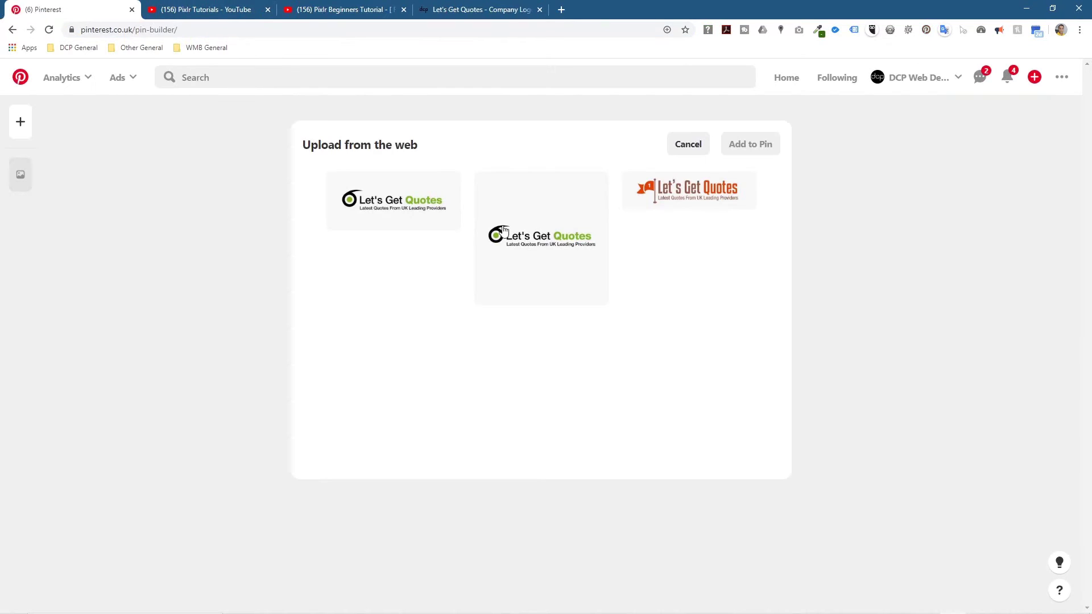
{"action": "left_click", "coordinate": [547, 242]}
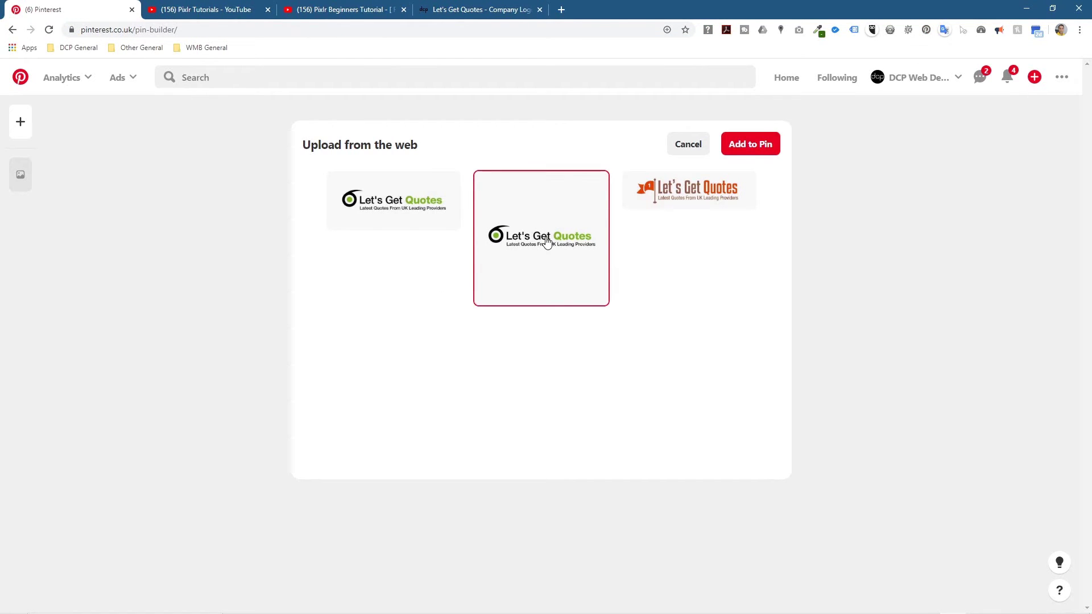
{"action": "left_click", "coordinate": [756, 145]}
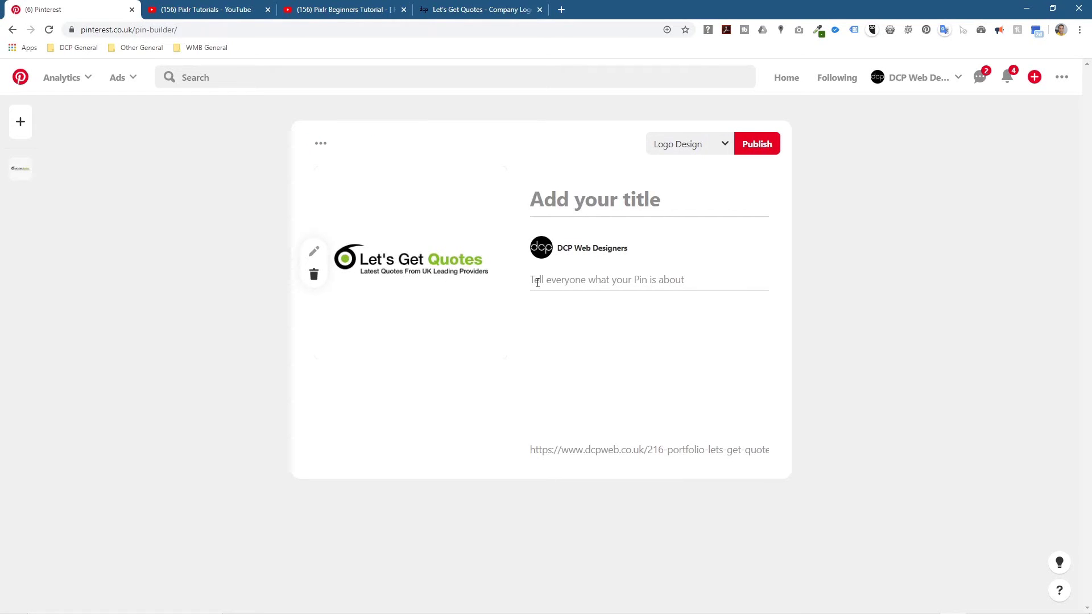
- Copy the heading "Let's Get Quotes - Company Logo Design" from the portfolio page and paste it as the pin's description
{"action": "left_click", "coordinate": [478, 10]}
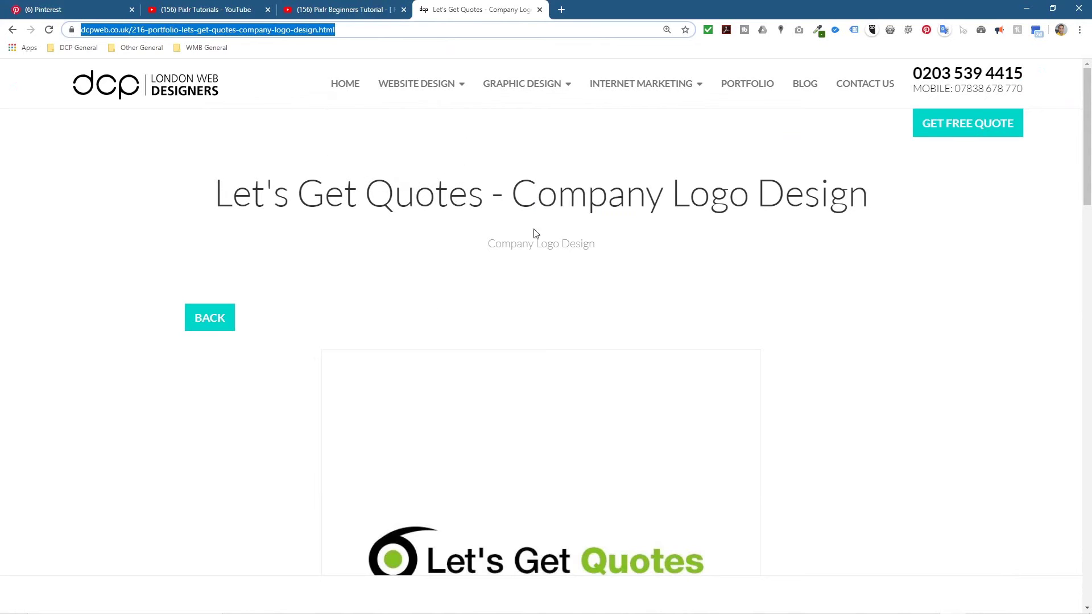
{"action": "left_click_drag", "start_coordinate": [218, 193], "coordinate": [779, 190]}
{"action": "key", "text": "ctrl+c"}
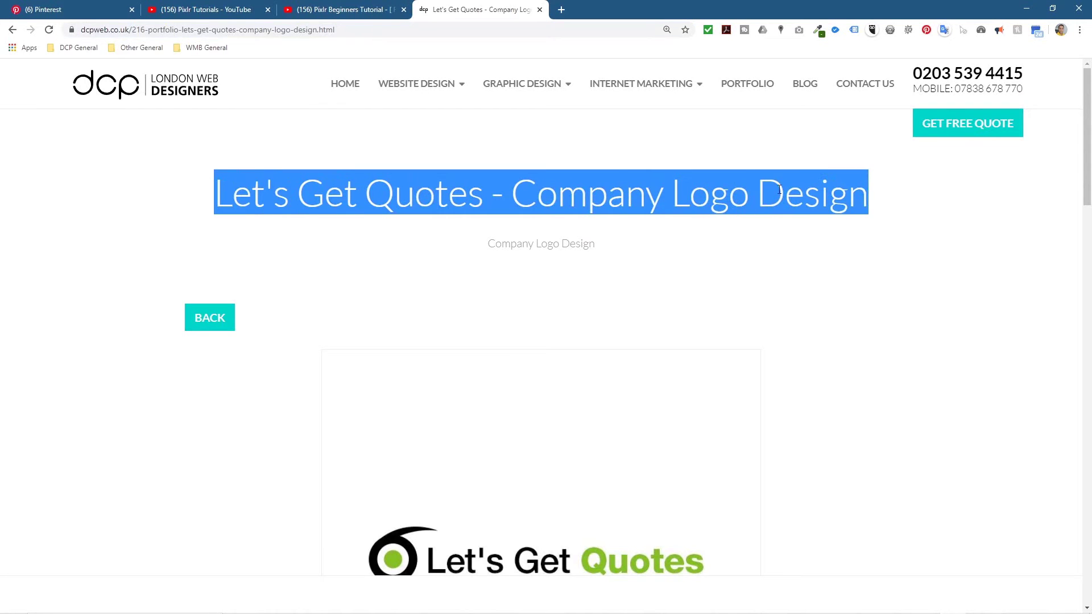
{"action": "left_click", "coordinate": [63, 9]}
{"action": "left_click", "coordinate": [568, 278]}
{"action": "key", "text": "ctrl+v"}
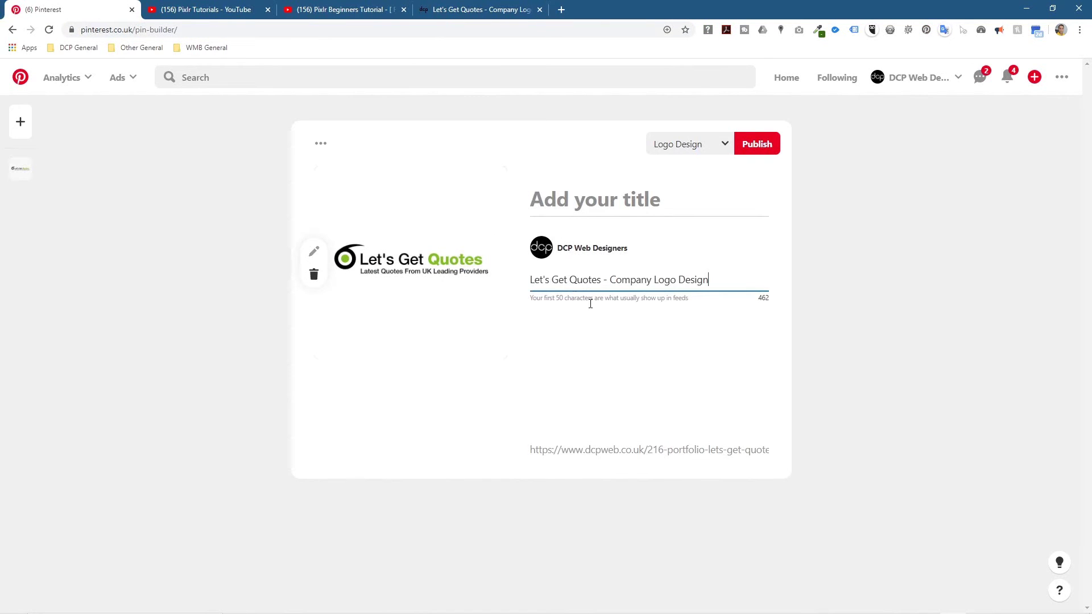
- Check the pin's destination link, publish the pin to the Logo Design board and open the published pin
{"action": "left_click", "coordinate": [609, 452]}
{"action": "left_click_drag", "start_coordinate": [609, 449], "coordinate": [721, 458]}
{"action": "left_click", "coordinate": [721, 459]}
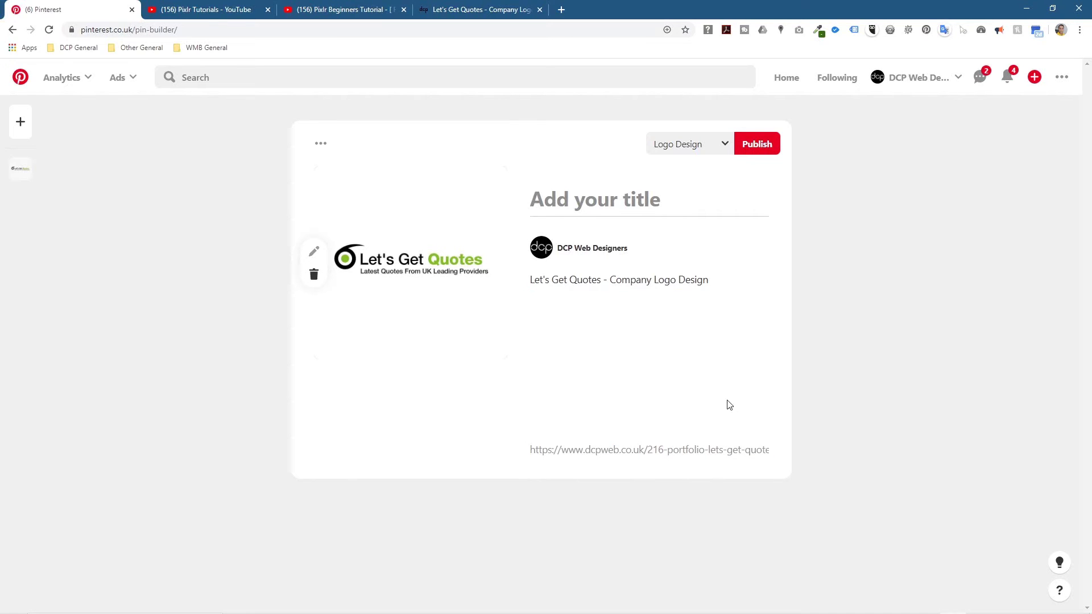
{"action": "left_click", "coordinate": [762, 144]}
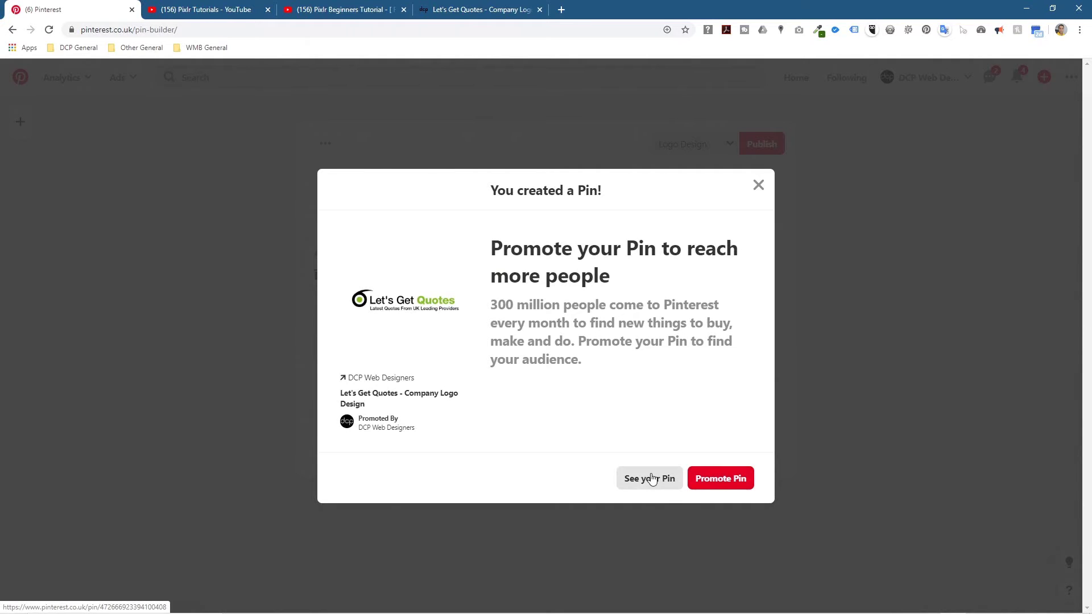
{"action": "left_click", "coordinate": [644, 484]}
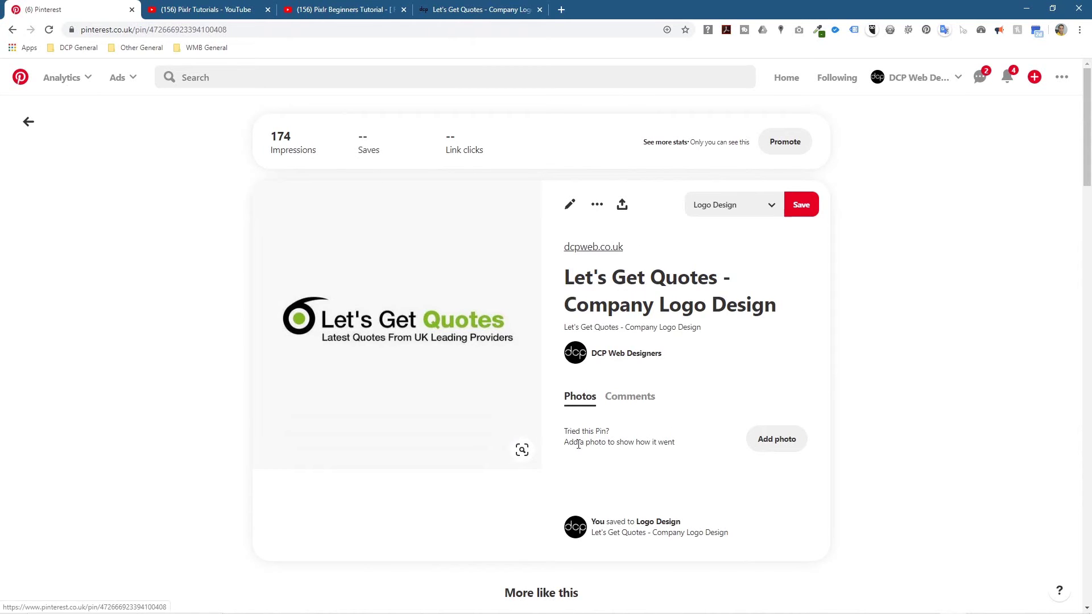
- Test the published pin's link to the Let's Get Quotes page and close the opened page
{"action": "left_click", "coordinate": [396, 322]}
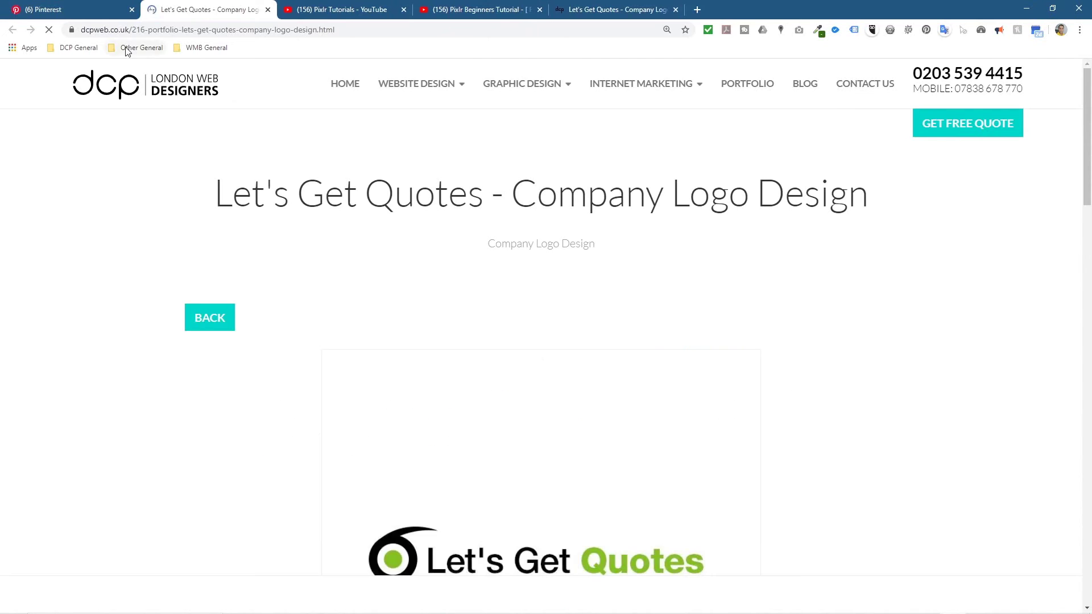
{"action": "key", "text": "ctrl+shift+Tab"}
{"action": "left_click", "coordinate": [267, 9]}
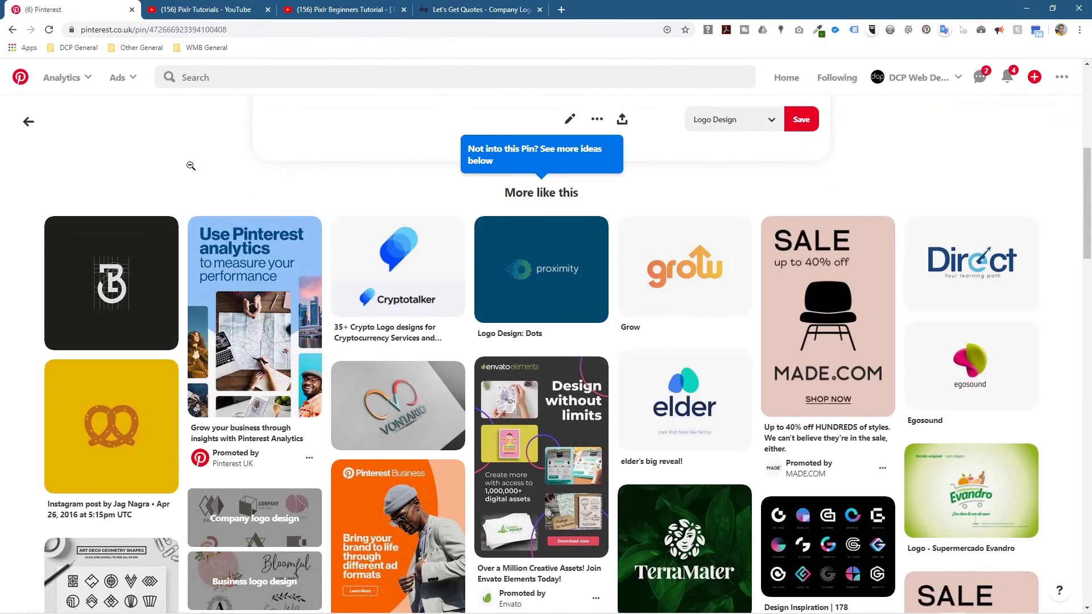
- Open the Logo Design board from the DCP Web Designers profile's boards and reload it
{"action": "left_click", "coordinate": [933, 77]}
{"action": "left_click", "coordinate": [949, 147]}
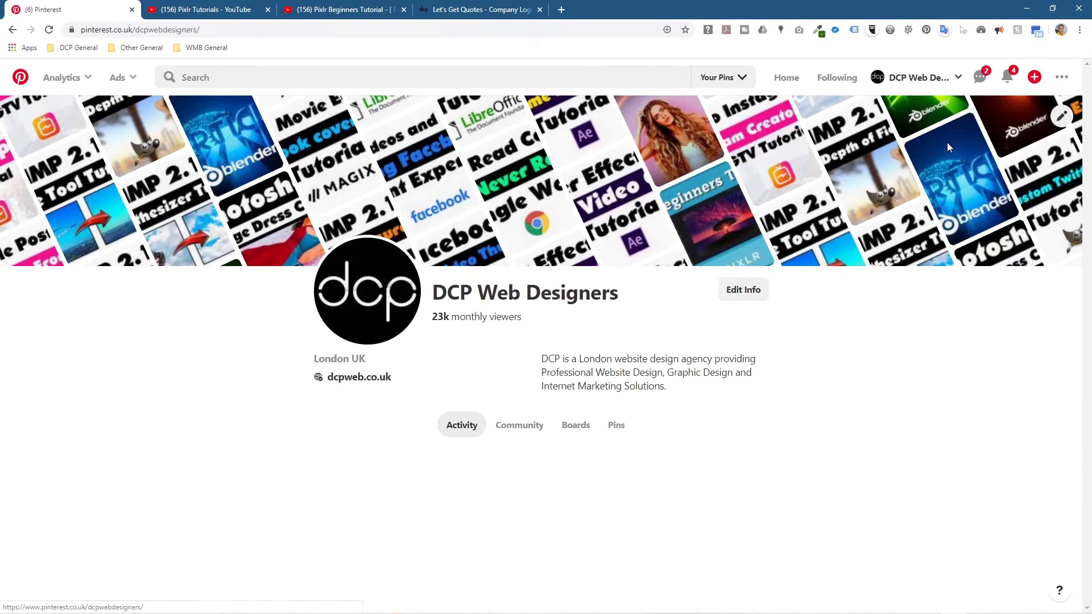
{"action": "left_click", "coordinate": [576, 425]}
{"action": "scroll", "coordinate": [362, 445], "scroll_direction": "down", "scroll_amount": 3}
{"action": "left_click", "coordinate": [171, 494]}
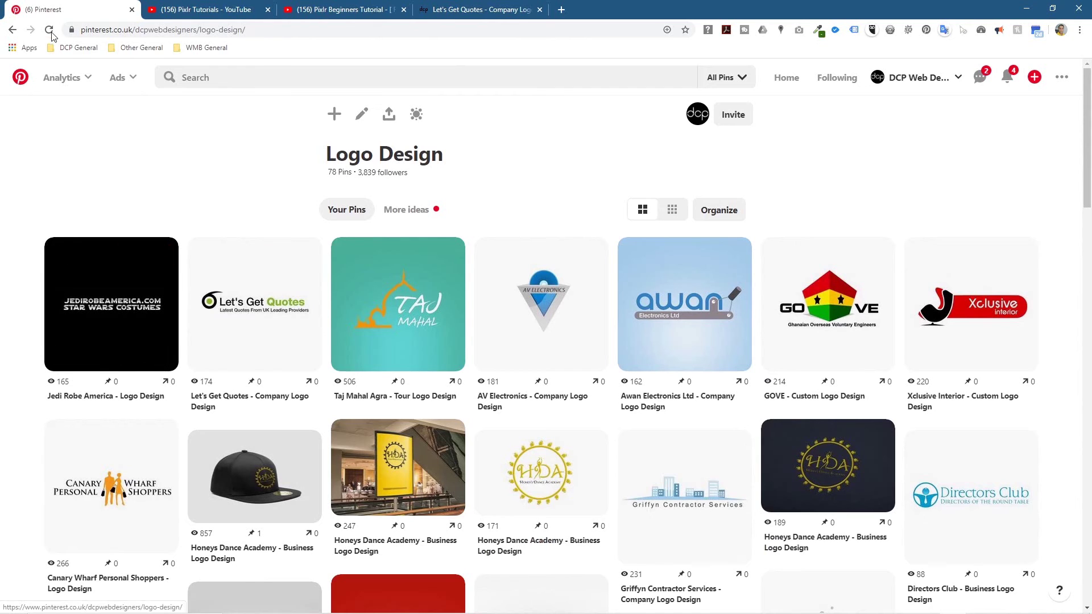
{"action": "key", "text": "F5"}
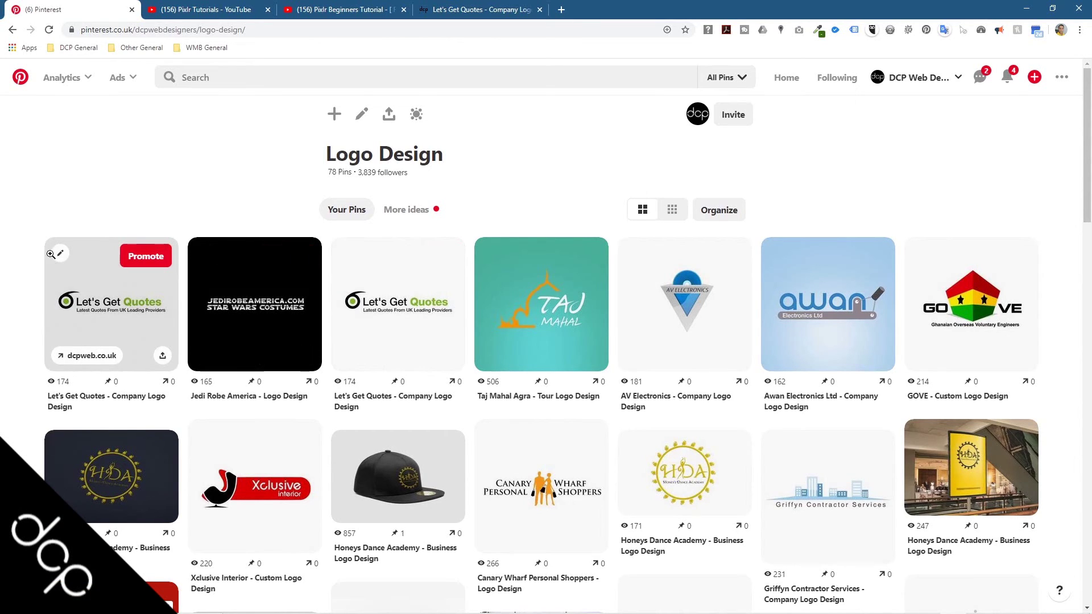
- Delete the first Let's Get Quotes pin from the Logo Design board and reload the board
{"action": "left_click", "coordinate": [61, 255]}
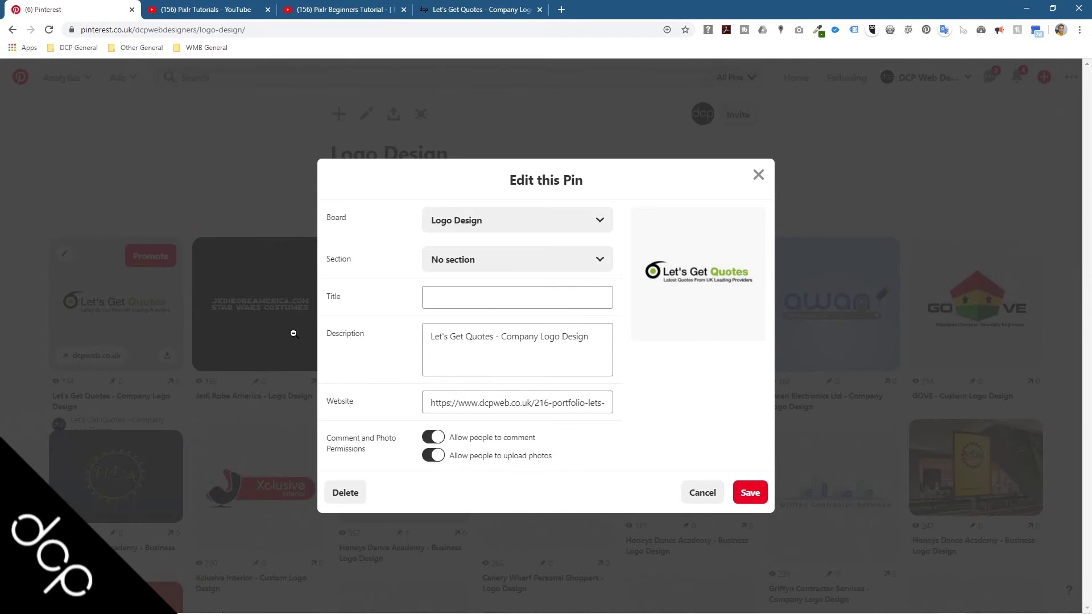
{"action": "left_click", "coordinate": [341, 492]}
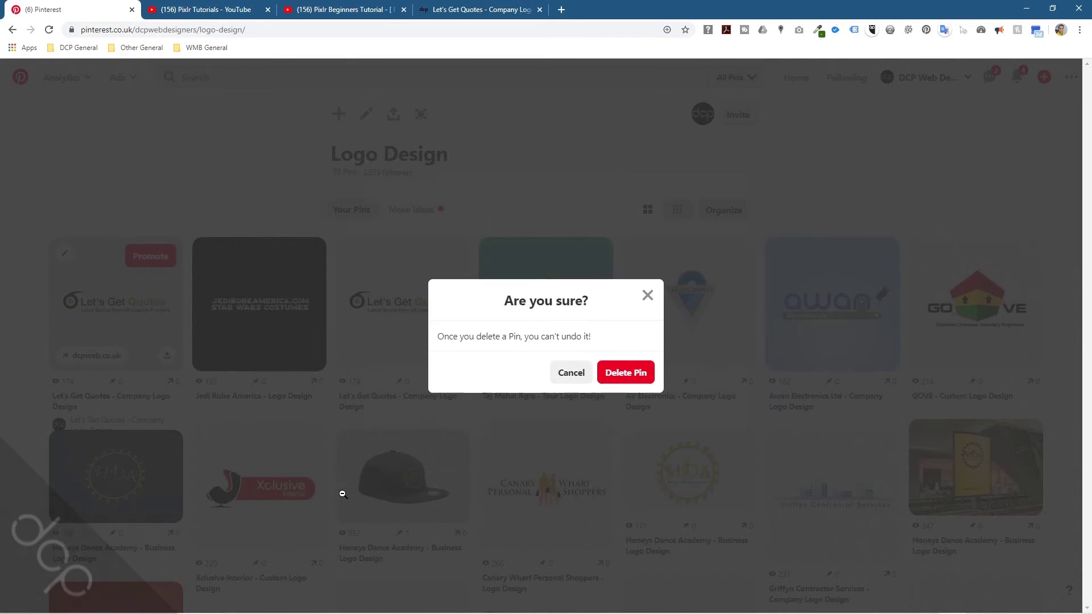
{"action": "left_click", "coordinate": [629, 387]}
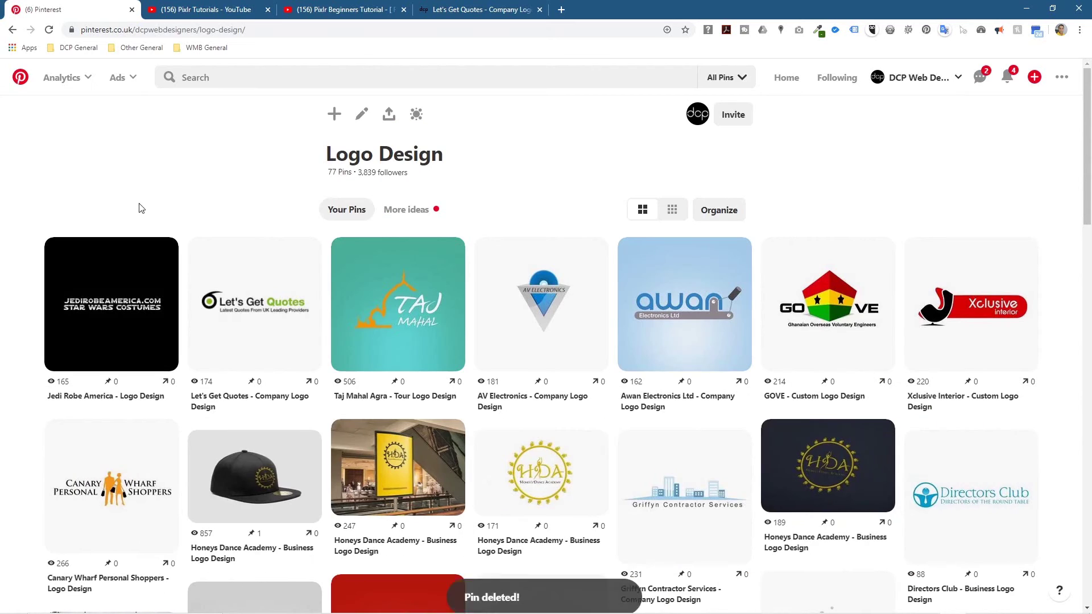
{"action": "left_click", "coordinate": [49, 30]}
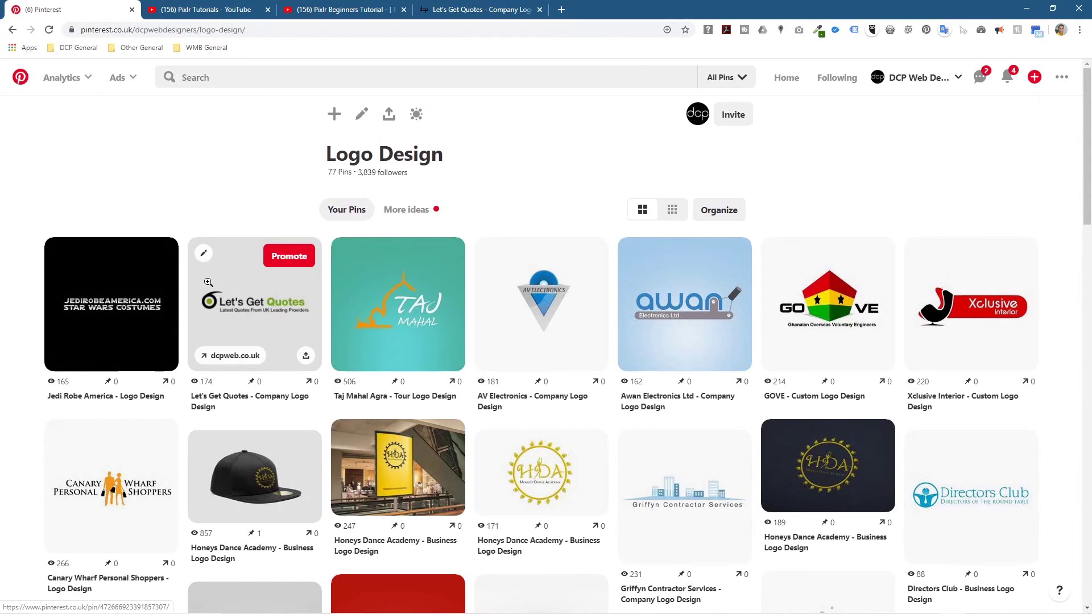
- Return to the profile's boards overview, look through the boards and open the Website Design board
{"action": "left_click", "coordinate": [13, 33]}
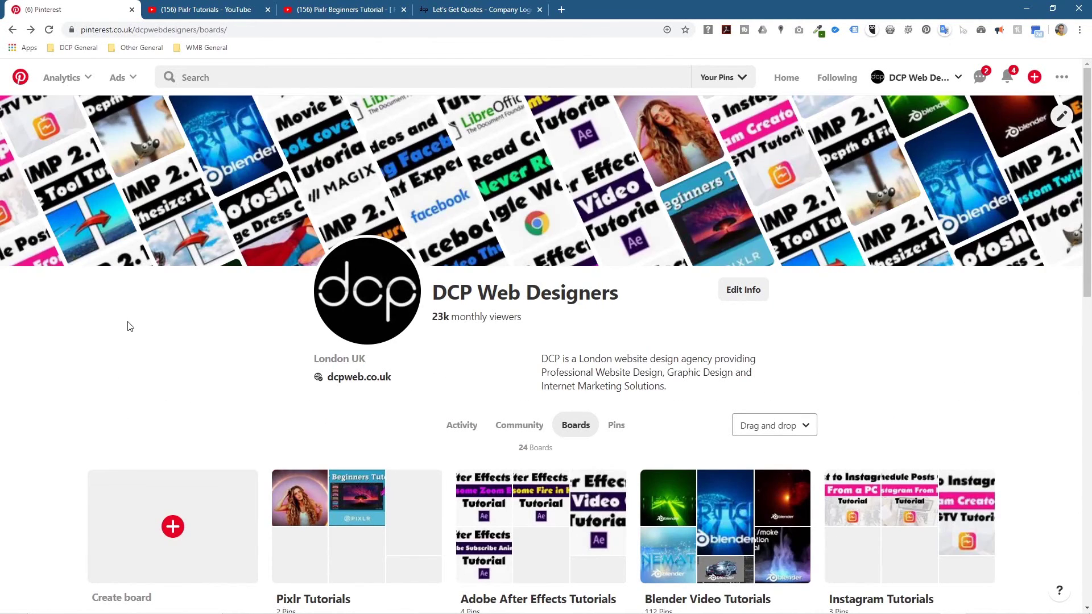
{"action": "scroll", "coordinate": [201, 399], "scroll_direction": "down", "scroll_amount": 3}
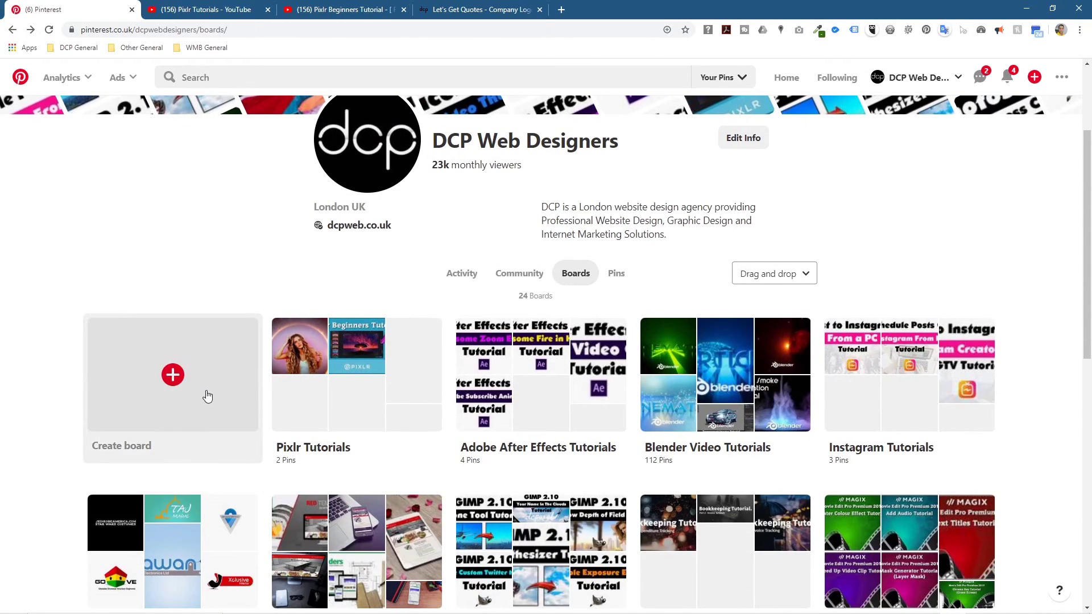
{"action": "scroll", "coordinate": [208, 396], "scroll_direction": "down", "scroll_amount": 10}
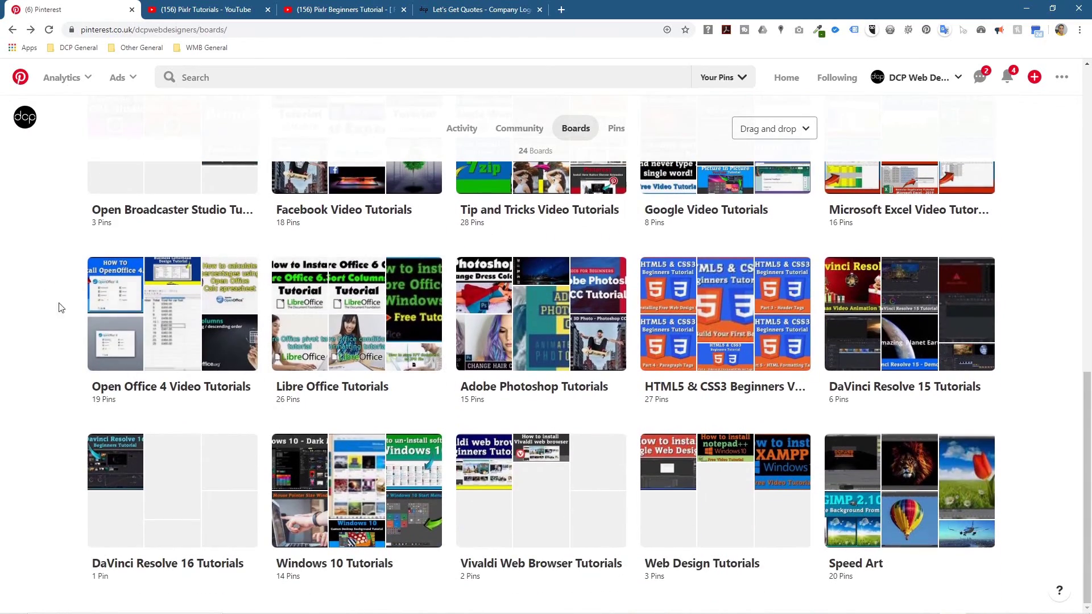
{"action": "scroll", "coordinate": [234, 414], "scroll_direction": "up", "scroll_amount": 6}
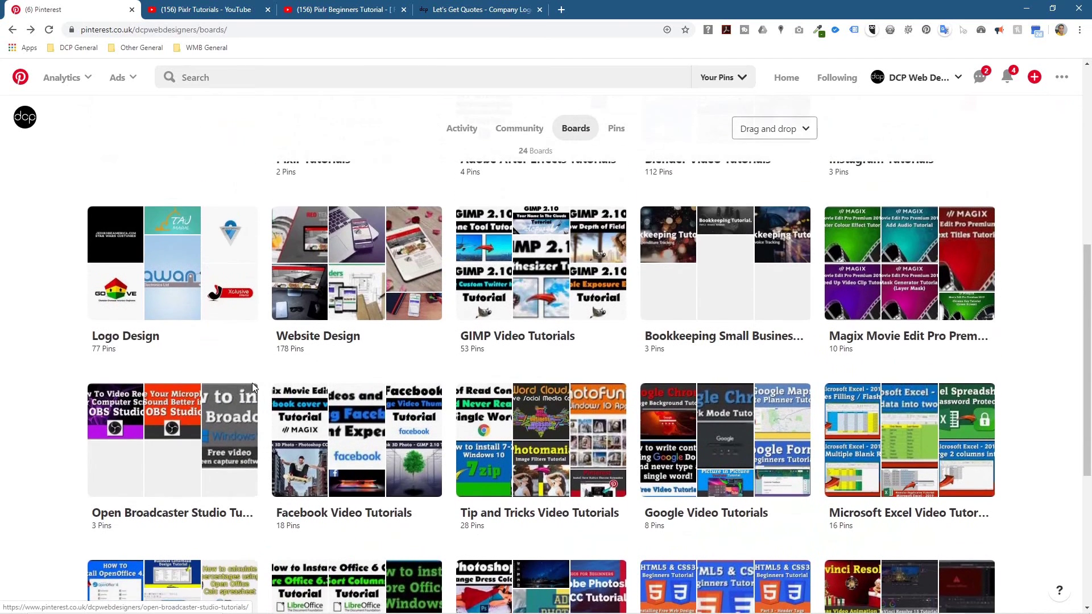
{"action": "scroll", "coordinate": [276, 364], "scroll_direction": "up", "scroll_amount": 3}
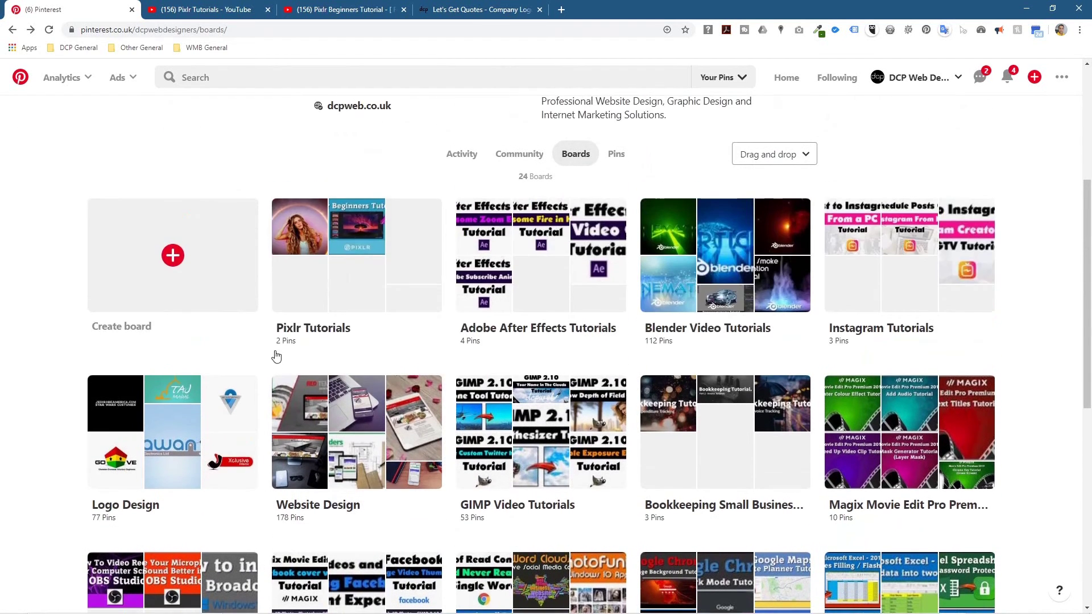
{"action": "scroll", "coordinate": [399, 330], "scroll_direction": "down", "scroll_amount": 3}
{"action": "left_click", "coordinate": [370, 361]}
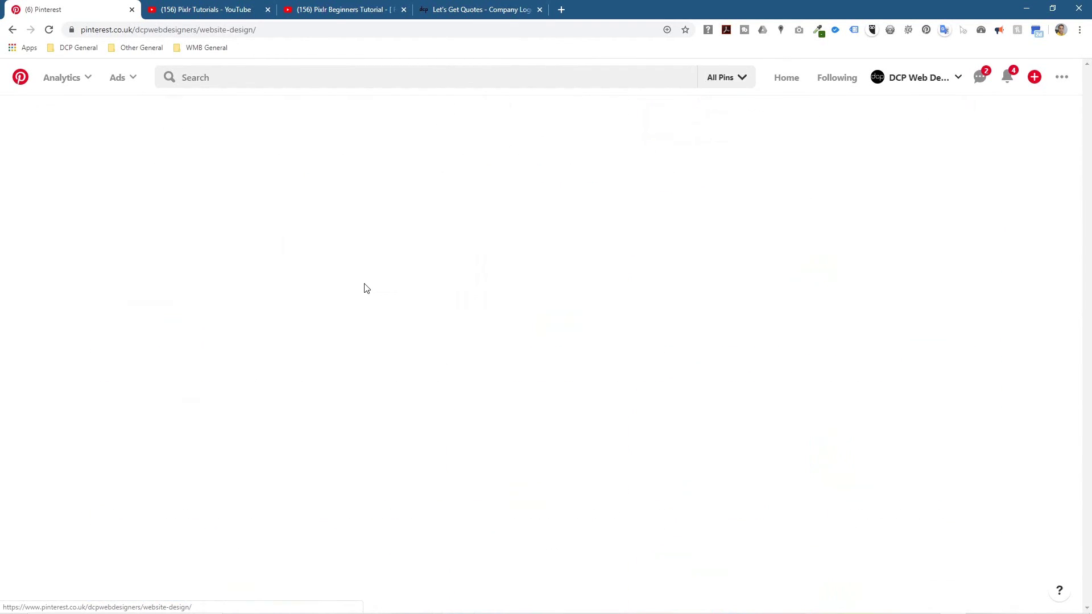
- Browse the Website Design board's pins, view the Stormtrooper Kostüme laptop pin and return to the board
{"action": "scroll", "coordinate": [453, 391], "scroll_direction": "down", "scroll_amount": 3}
{"action": "scroll", "coordinate": [452, 391], "scroll_direction": "down", "scroll_amount": 10}
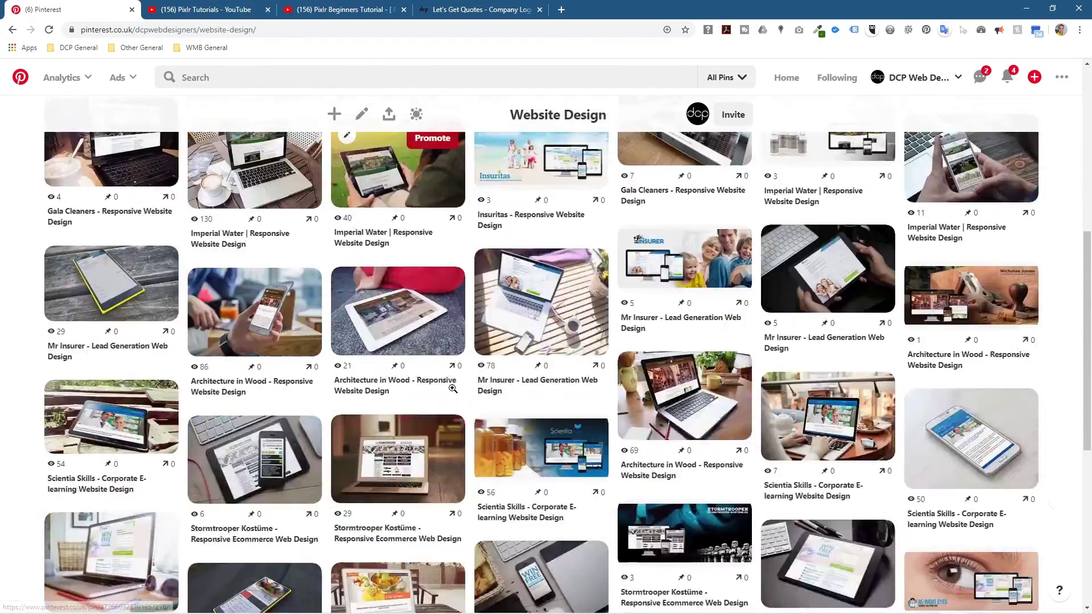
{"action": "scroll", "coordinate": [448, 370], "scroll_direction": "up", "scroll_amount": 8}
{"action": "scroll", "coordinate": [448, 371], "scroll_direction": "down", "scroll_amount": 15}
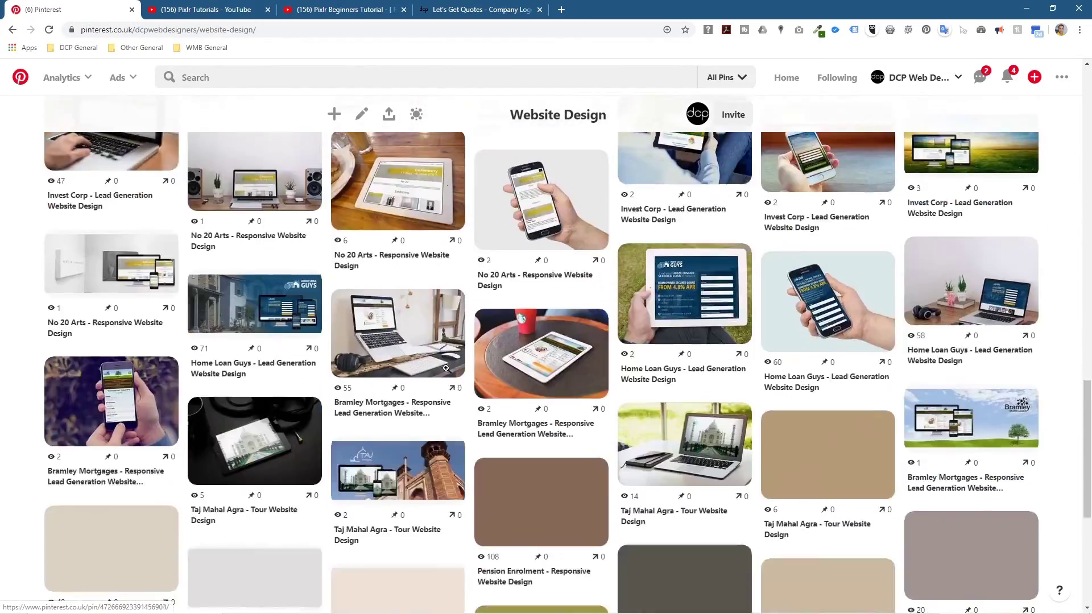
{"action": "scroll", "coordinate": [407, 351], "scroll_direction": "up", "scroll_amount": 10}
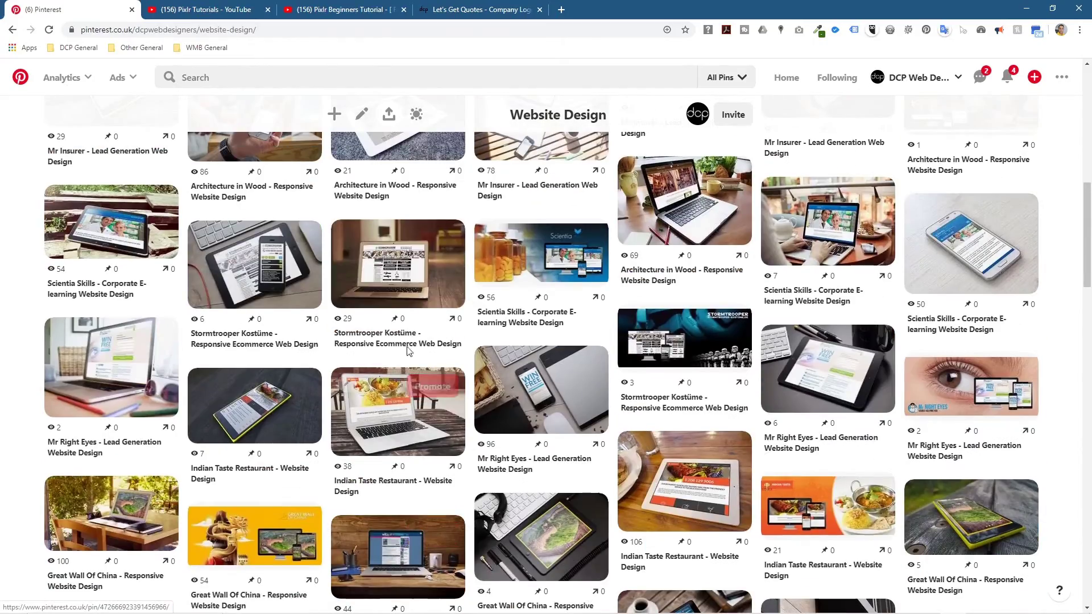
{"action": "left_click", "coordinate": [405, 268]}
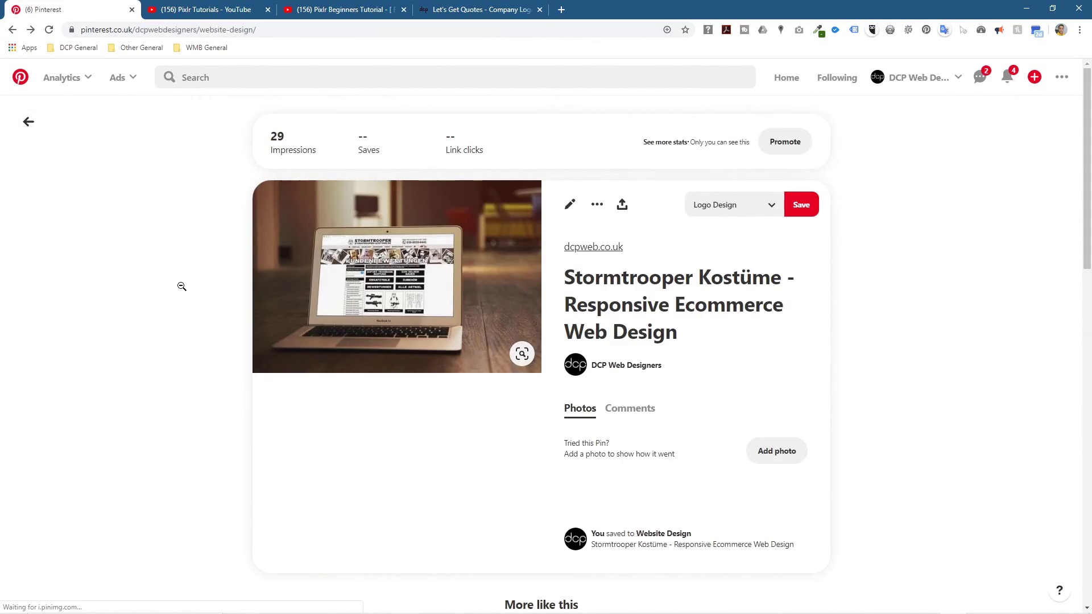
{"action": "left_click", "coordinate": [216, 211]}
{"action": "scroll", "coordinate": [185, 243], "scroll_direction": "up", "scroll_amount": 10}
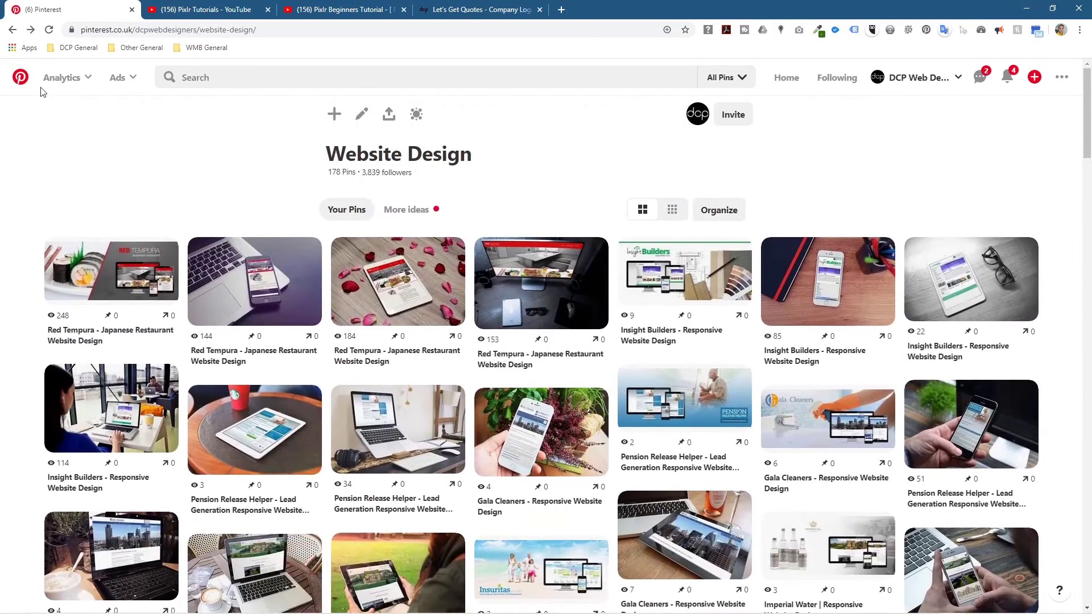
- Leave the Website Design board and reopen the boards overview from the DCP Web Designers profile
{"action": "left_click", "coordinate": [12, 30]}
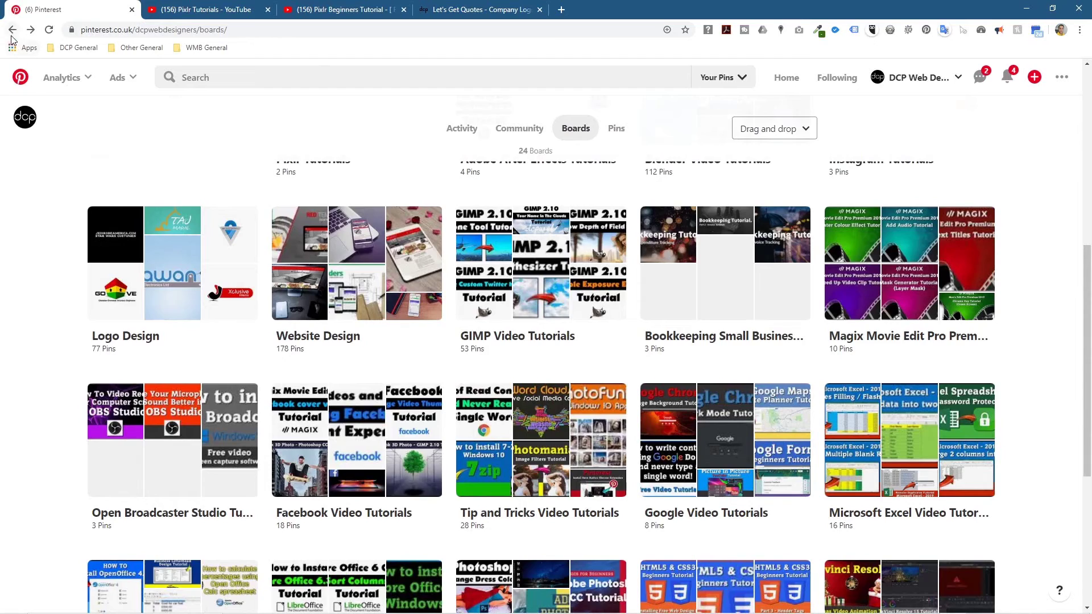
{"action": "left_click", "coordinate": [12, 31]}
{"action": "left_click", "coordinate": [25, 122]}
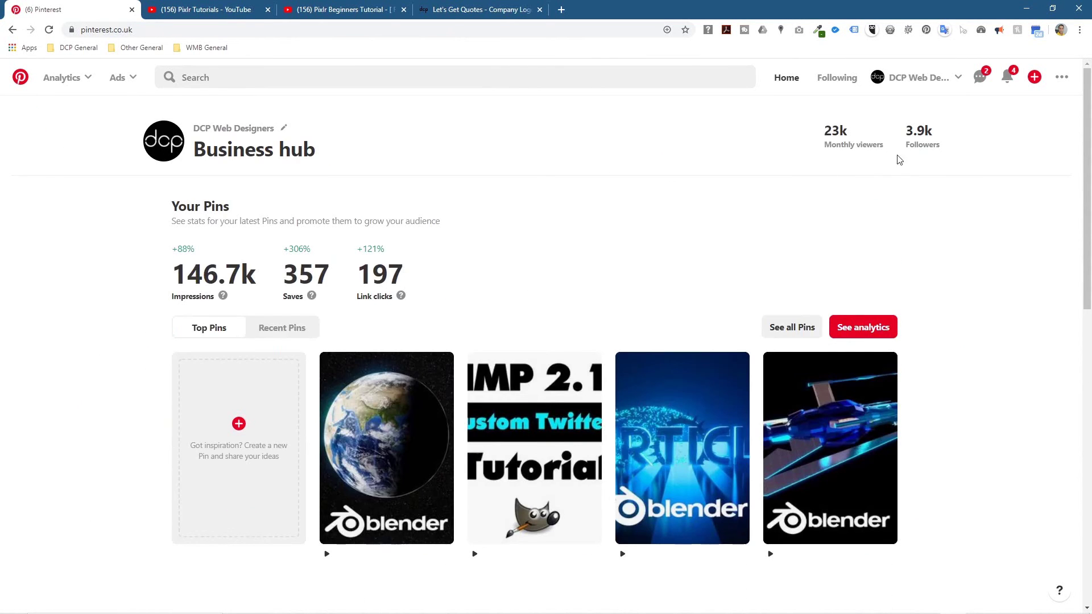
{"action": "left_click", "coordinate": [916, 77]}
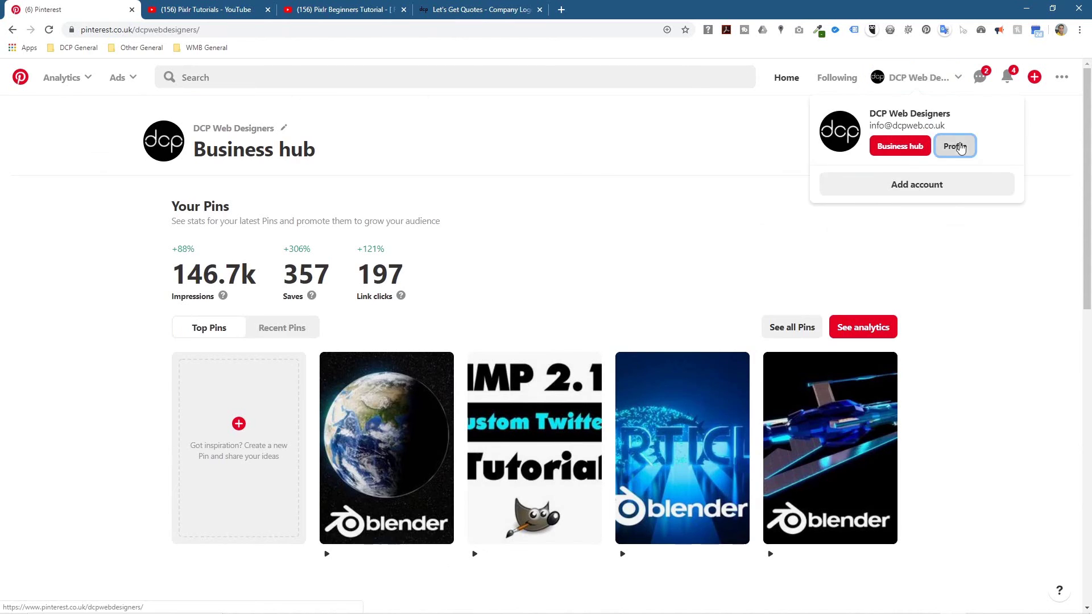
{"action": "left_click", "coordinate": [954, 146]}
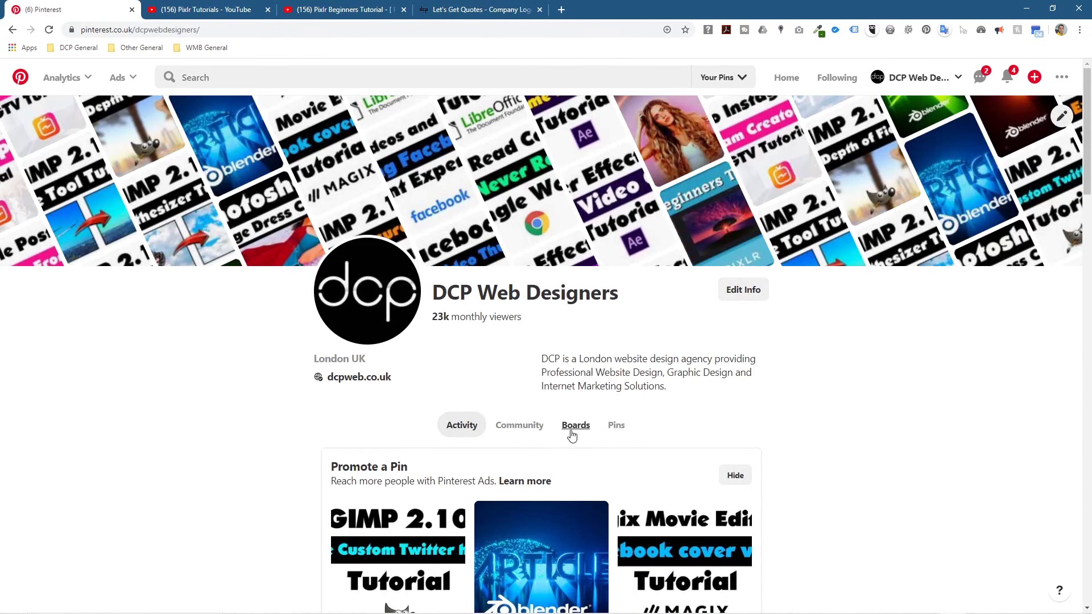
{"action": "left_click", "coordinate": [575, 425]}
{"action": "scroll", "coordinate": [333, 342], "scroll_direction": "down", "scroll_amount": 5}
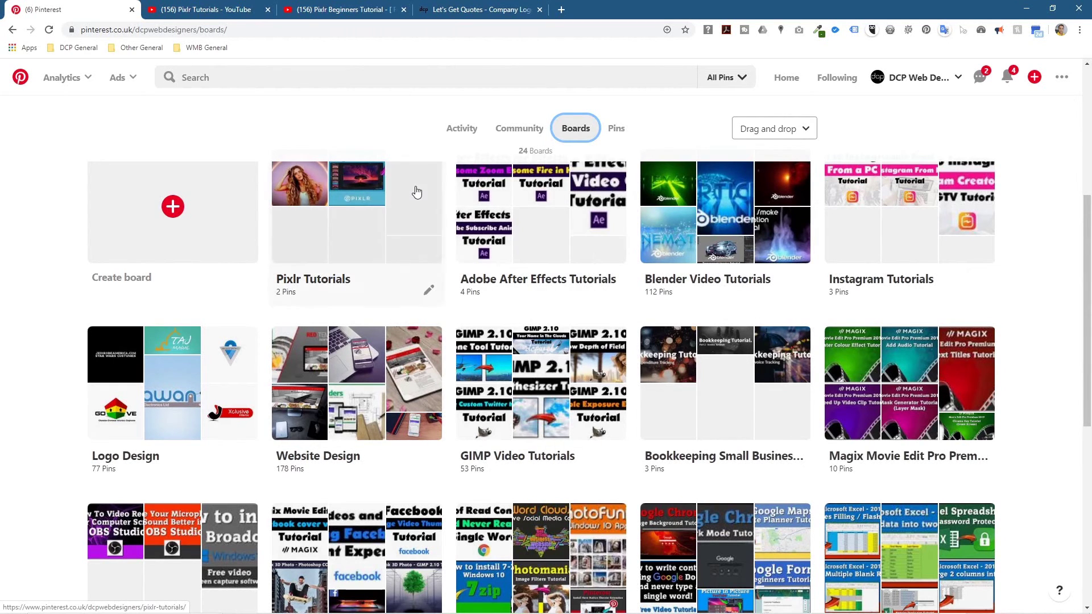
- Close the Pixlr Beginners Tutorial video page and switch to the Pixlr Tutorials playlist on YouTube
{"action": "scroll", "coordinate": [415, 192], "scroll_direction": "up", "scroll_amount": 4}
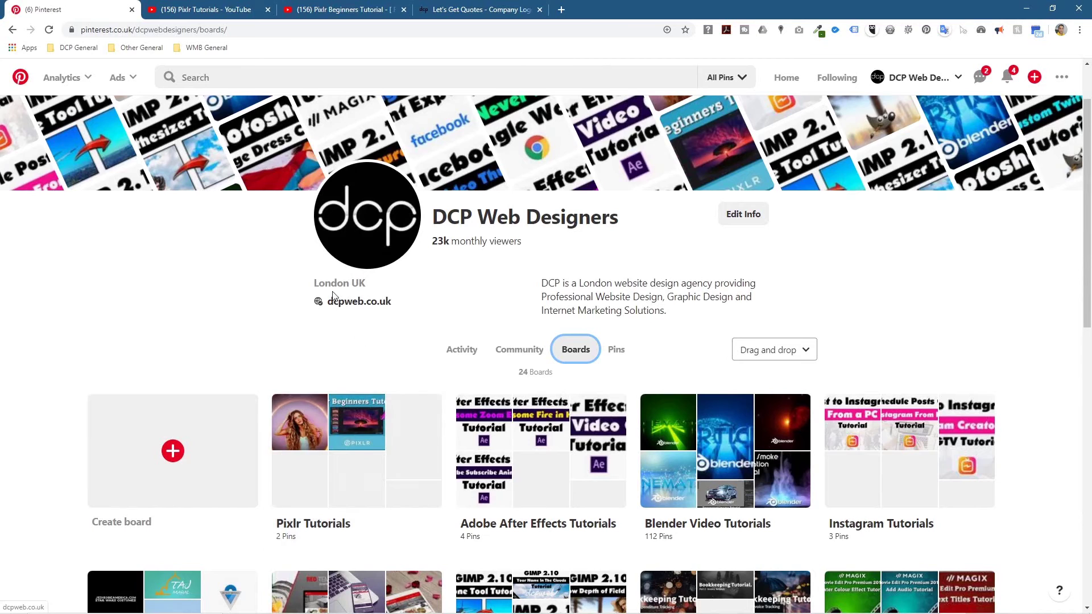
{"action": "scroll", "coordinate": [307, 288], "scroll_direction": "up", "scroll_amount": 2}
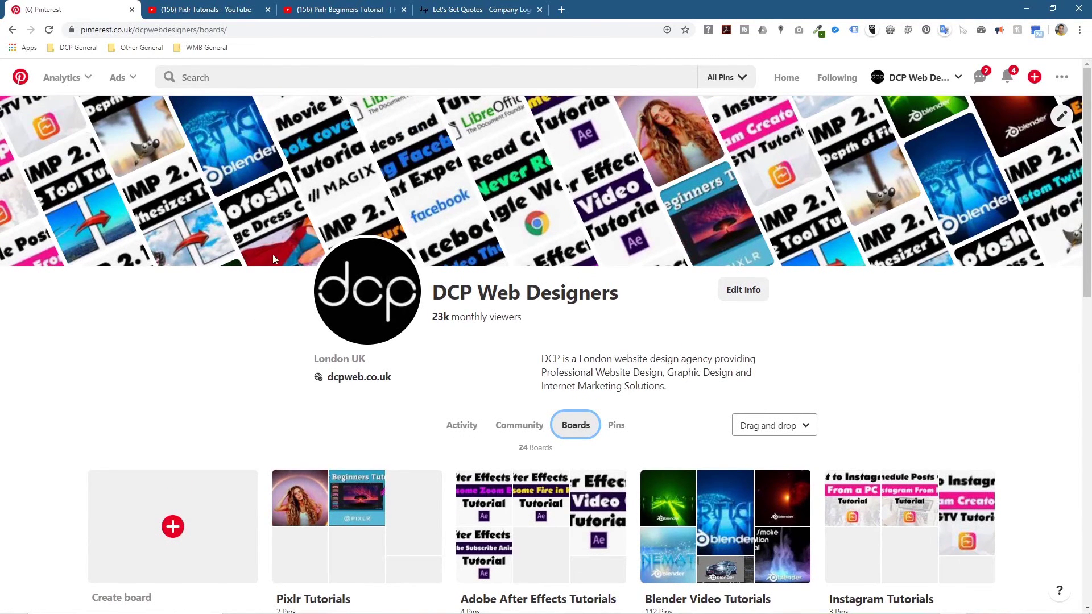
{"action": "left_click", "coordinate": [368, 5]}
{"action": "left_click", "coordinate": [403, 9]}
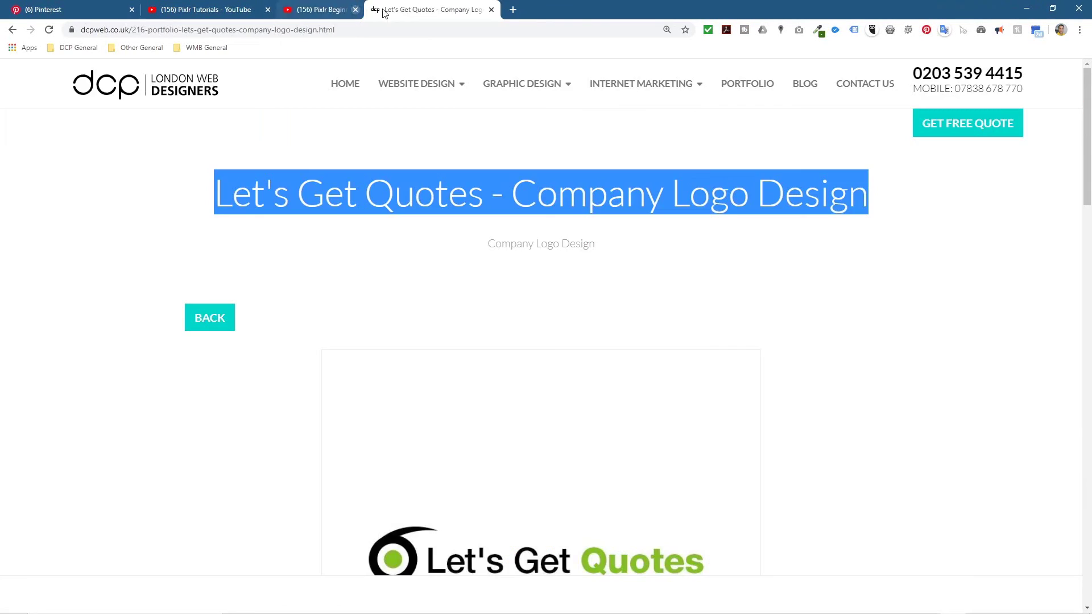
{"action": "left_click", "coordinate": [204, 9]}
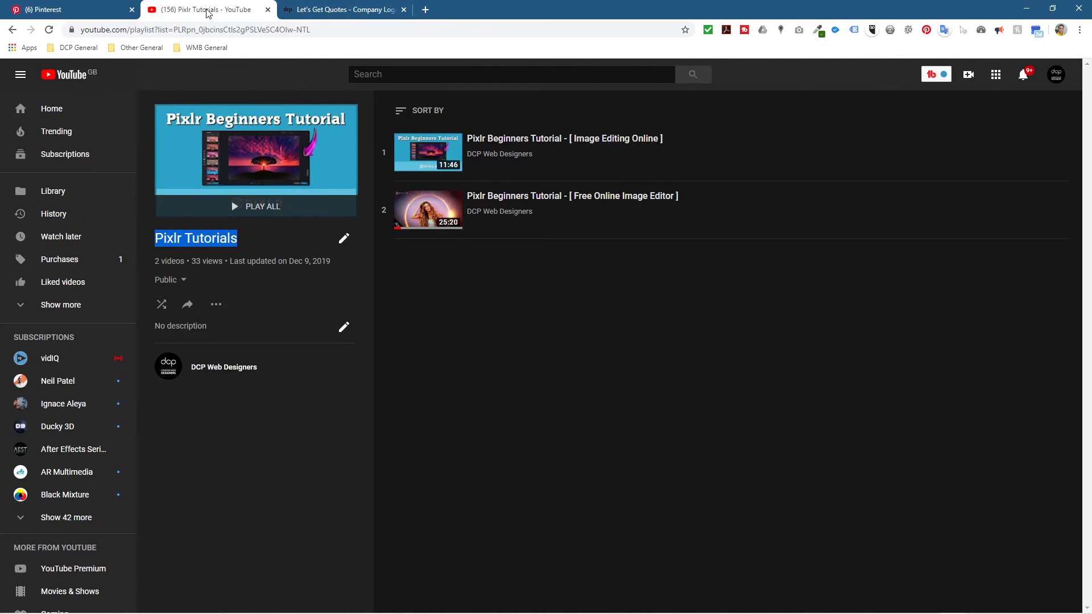
- Return to the YouTube channel's playlists and search the page for "pin", stepping through the matches
{"action": "left_click", "coordinate": [13, 30]}
{"action": "key", "text": "ctrl+f"}
{"action": "type", "text": "pint"}
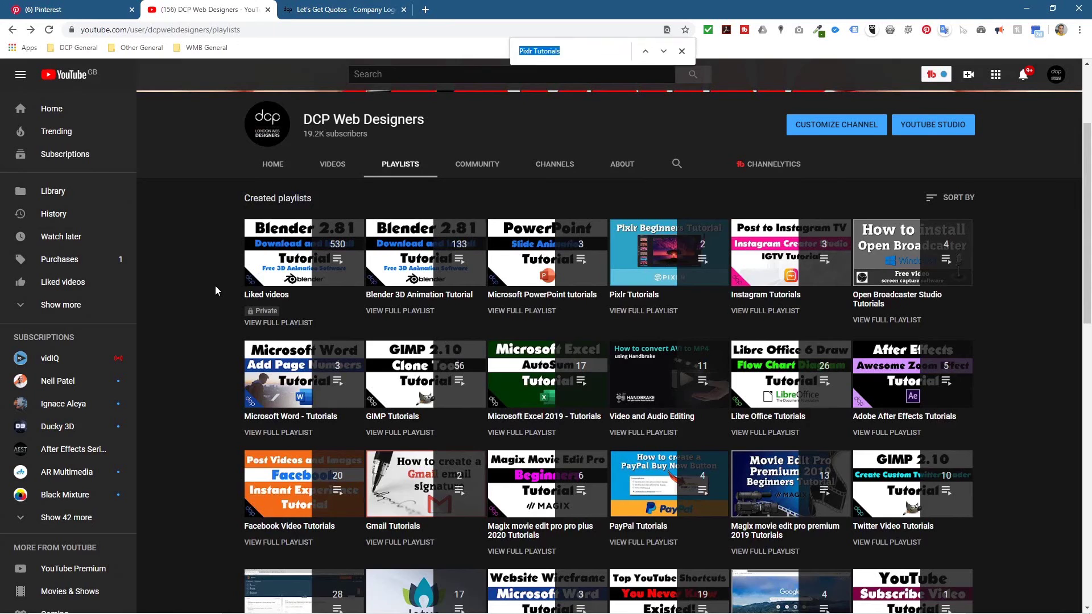
{"action": "scroll", "coordinate": [216, 290], "scroll_direction": "down", "scroll_amount": 6}
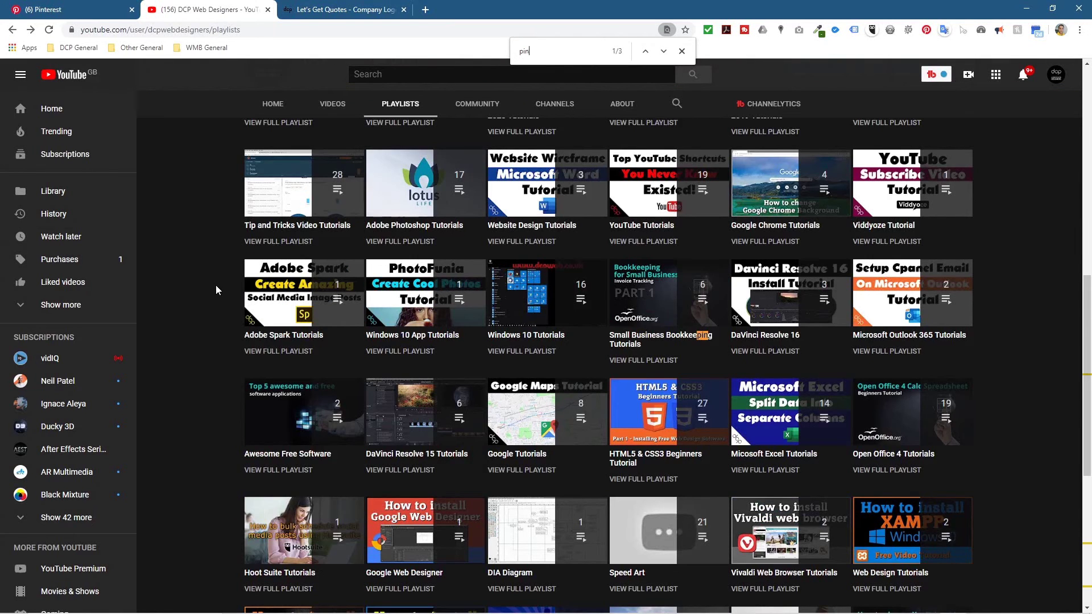
{"action": "key", "text": "Return"}
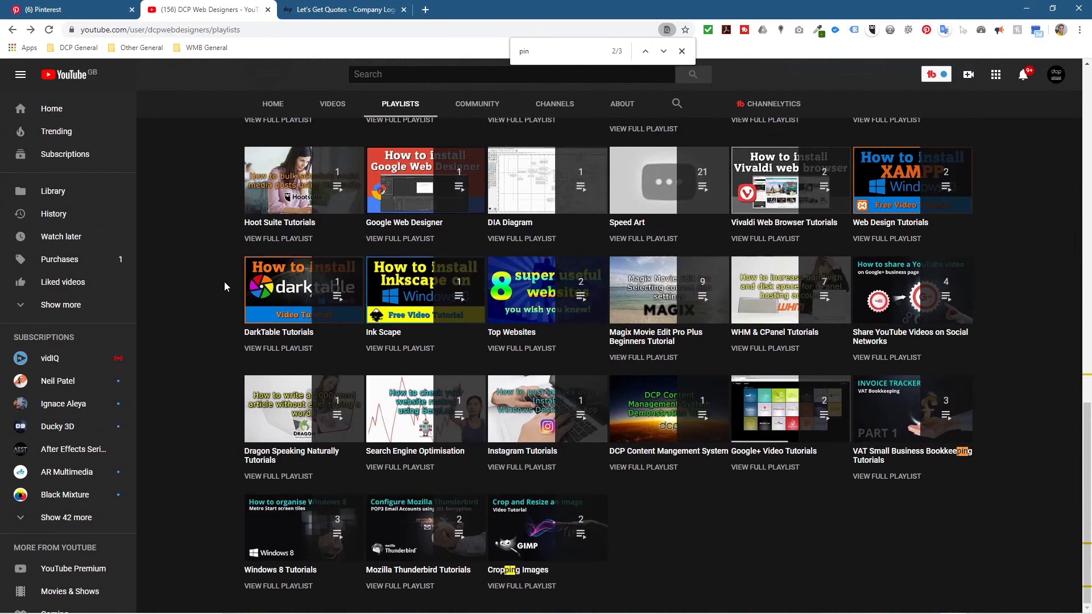
{"action": "key", "text": "Return"}
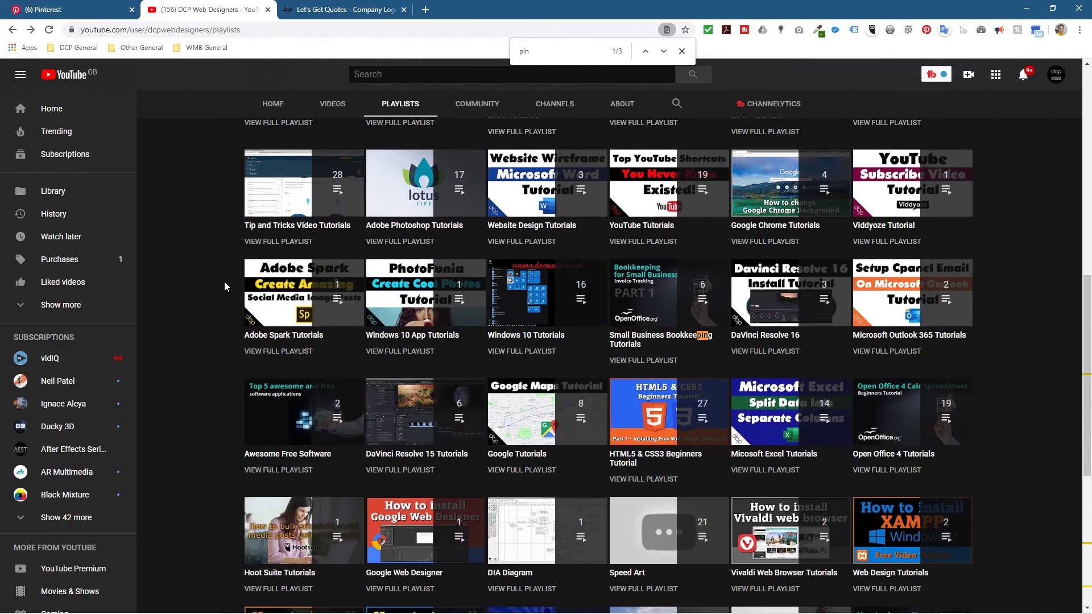
{"action": "scroll", "coordinate": [230, 324], "scroll_direction": "up", "scroll_amount": 8}
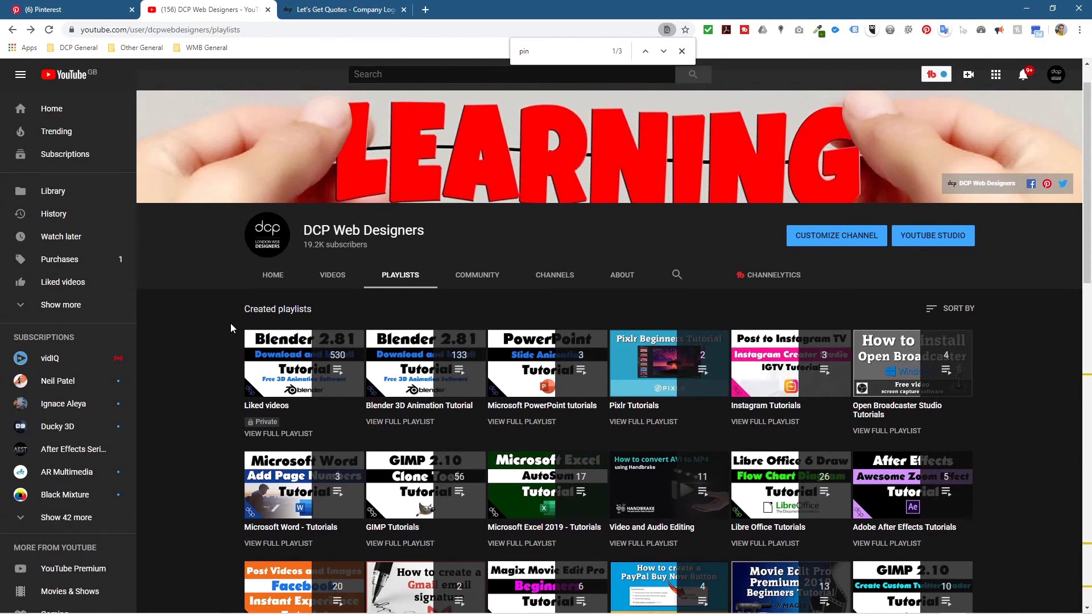
{"action": "scroll", "coordinate": [219, 318], "scroll_direction": "up", "scroll_amount": 1}
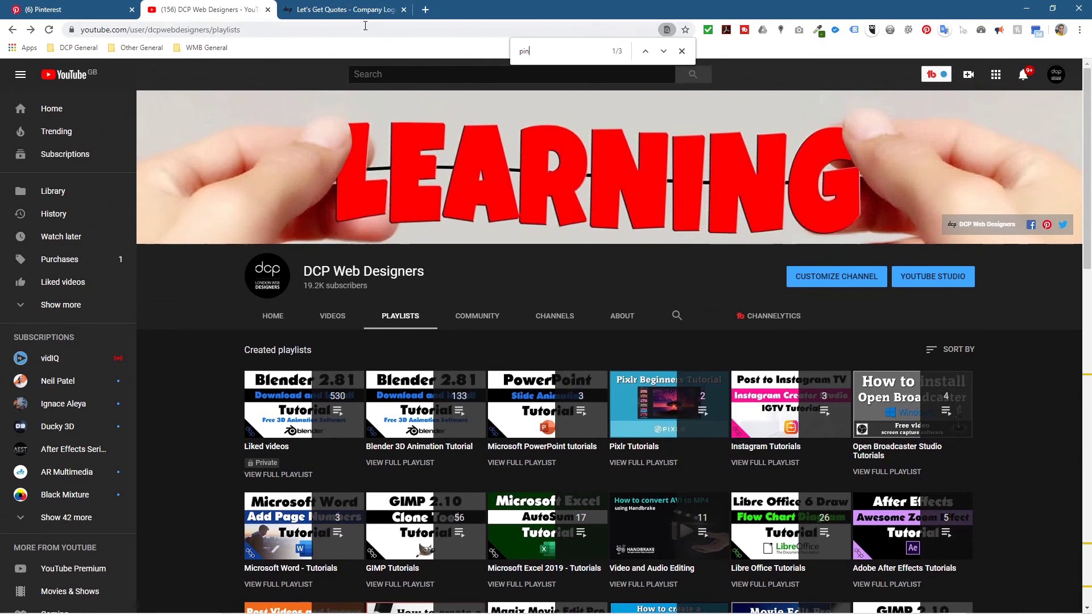
- Switch to the Let's Get Quotes portfolio page, clear the title selection and look over both logo images
{"action": "left_click", "coordinate": [345, 11]}
{"action": "left_click", "coordinate": [476, 262]}
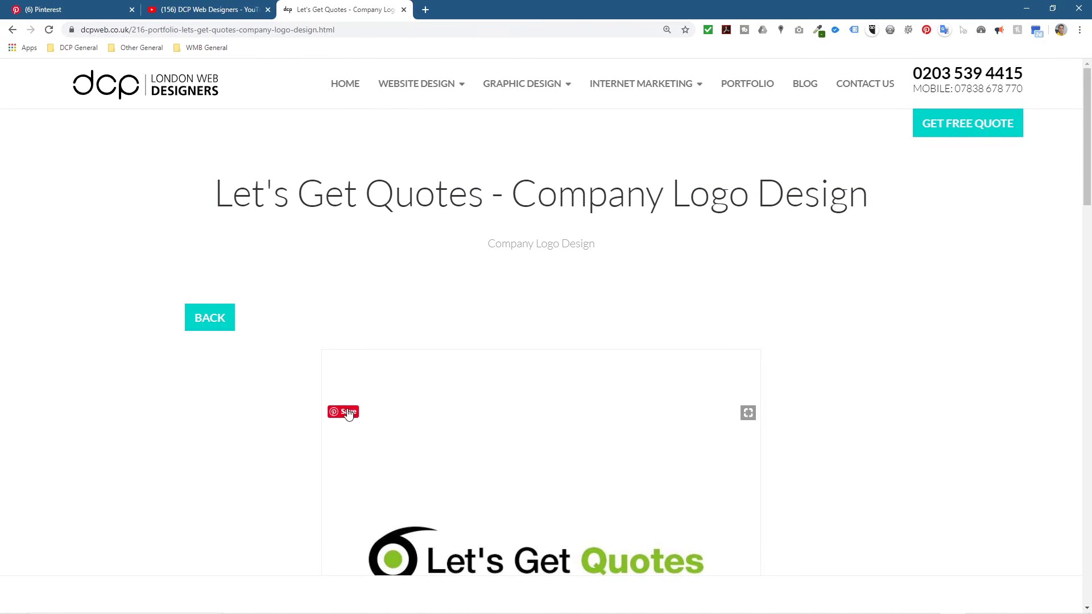
{"action": "scroll", "coordinate": [349, 414], "scroll_direction": "down", "scroll_amount": 5}
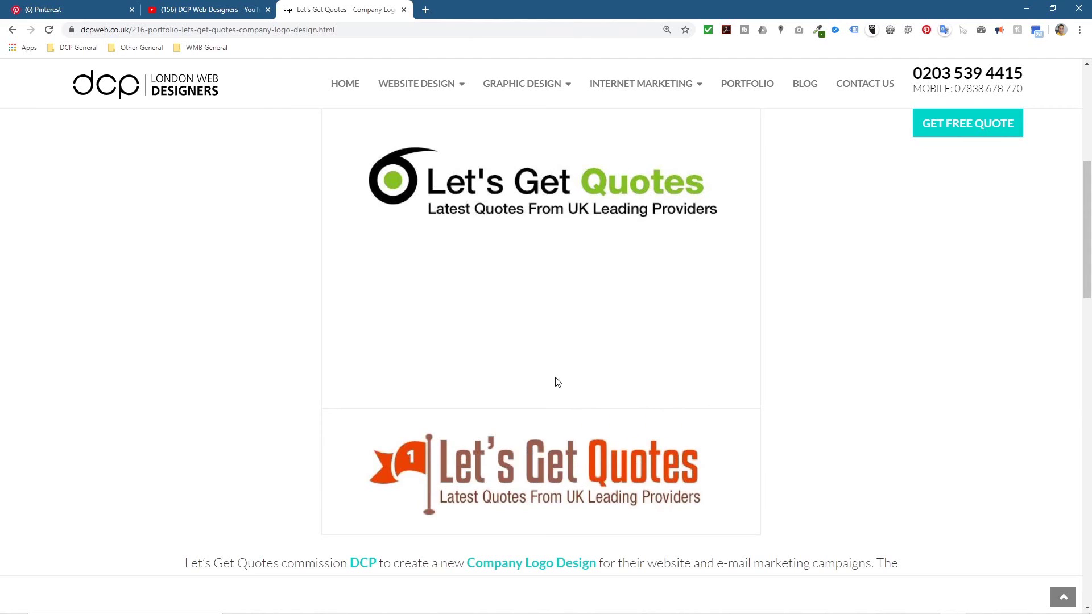
{"action": "scroll", "coordinate": [556, 378], "scroll_direction": "up", "scroll_amount": 4}
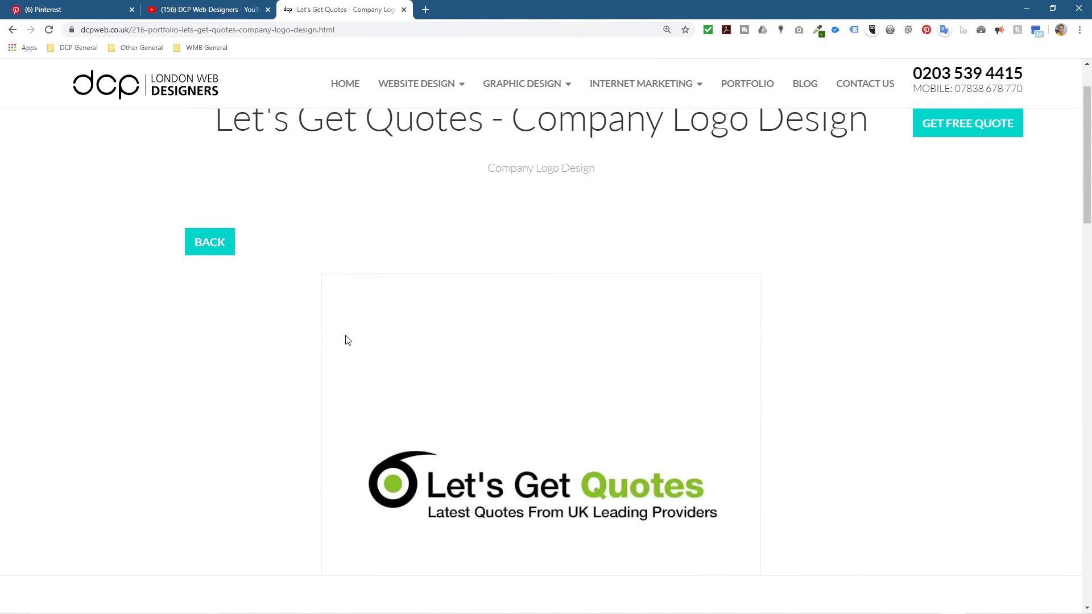
- Open the Pinterest board chooser for the green Let's Get Quotes logo, review the pin description and close it without saving
{"action": "left_click", "coordinate": [346, 337]}
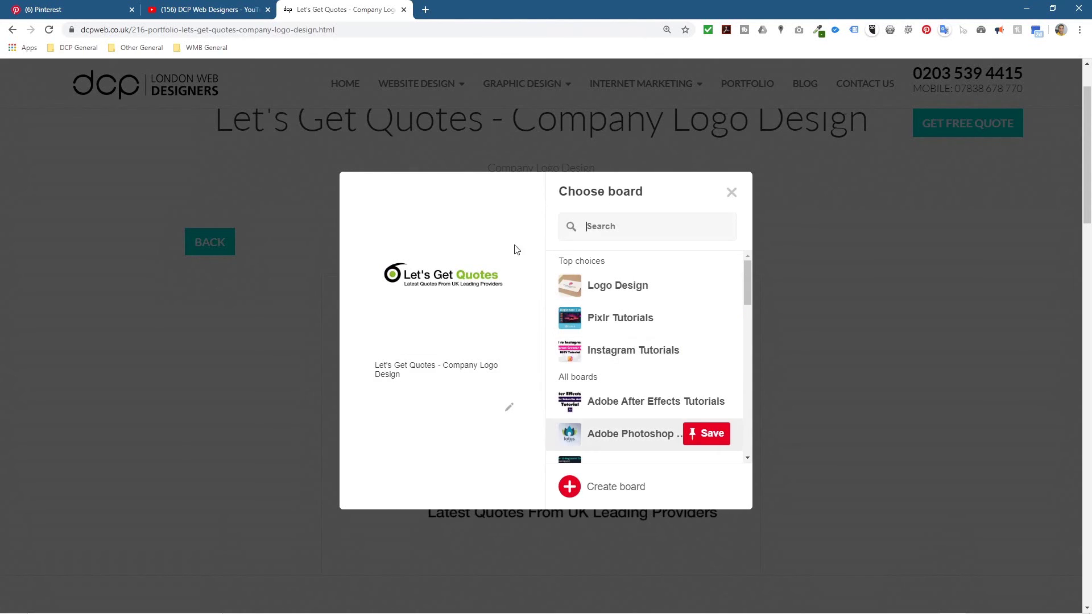
{"action": "left_click_drag", "start_coordinate": [407, 368], "coordinate": [449, 368]}
{"action": "left_click", "coordinate": [732, 193]}
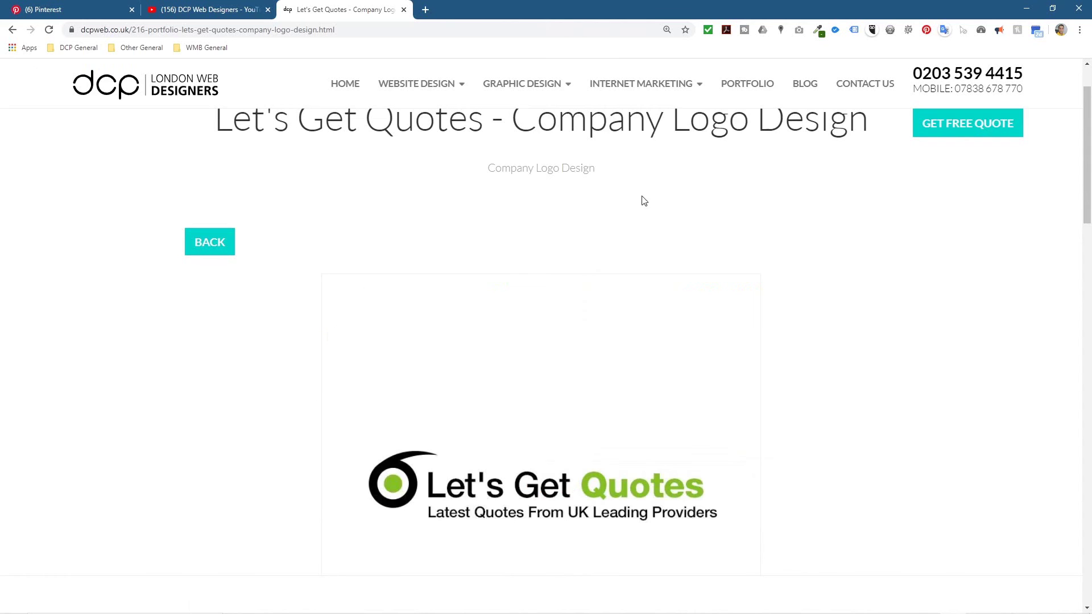
{"action": "scroll", "coordinate": [322, 270], "scroll_direction": "up", "scroll_amount": 1}
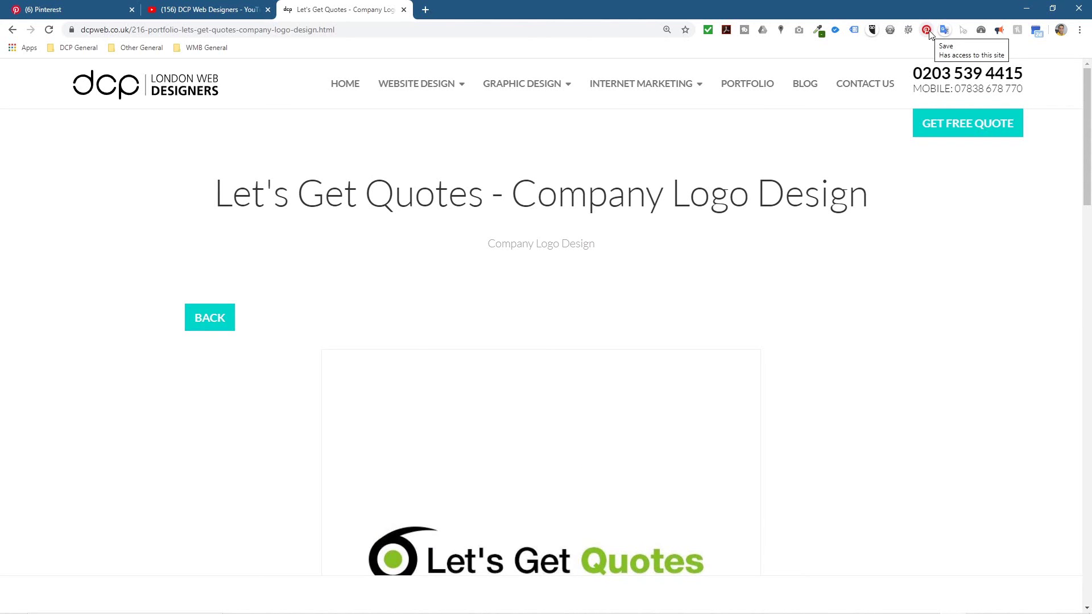
- Go back to the Company Logo Design portfolio, view its top section and minimise the browser window
{"action": "left_click", "coordinate": [209, 322]}
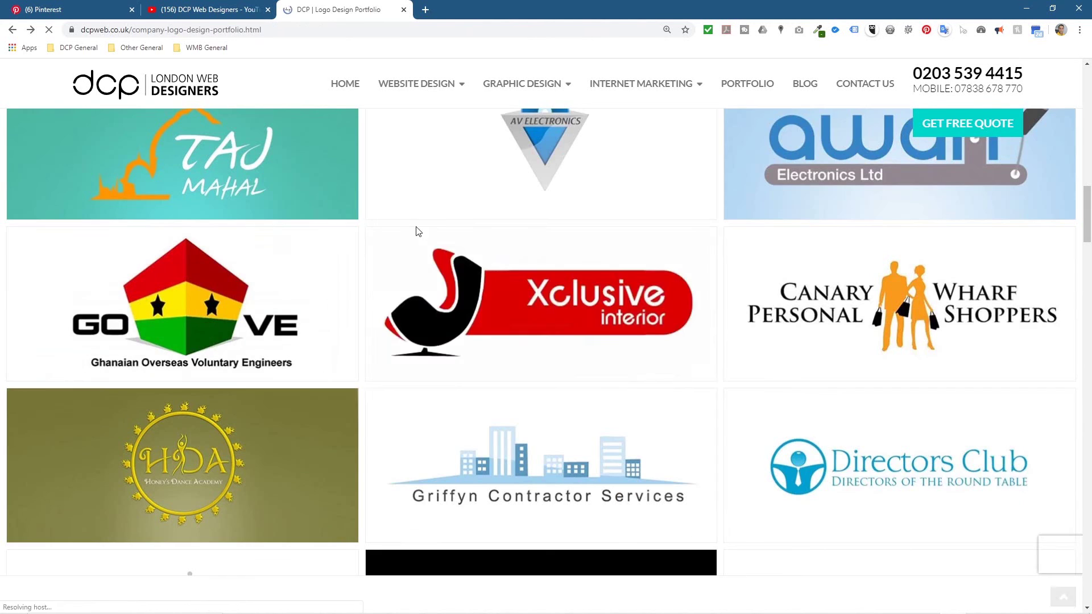
{"action": "scroll", "coordinate": [459, 230], "scroll_direction": "up", "scroll_amount": 15}
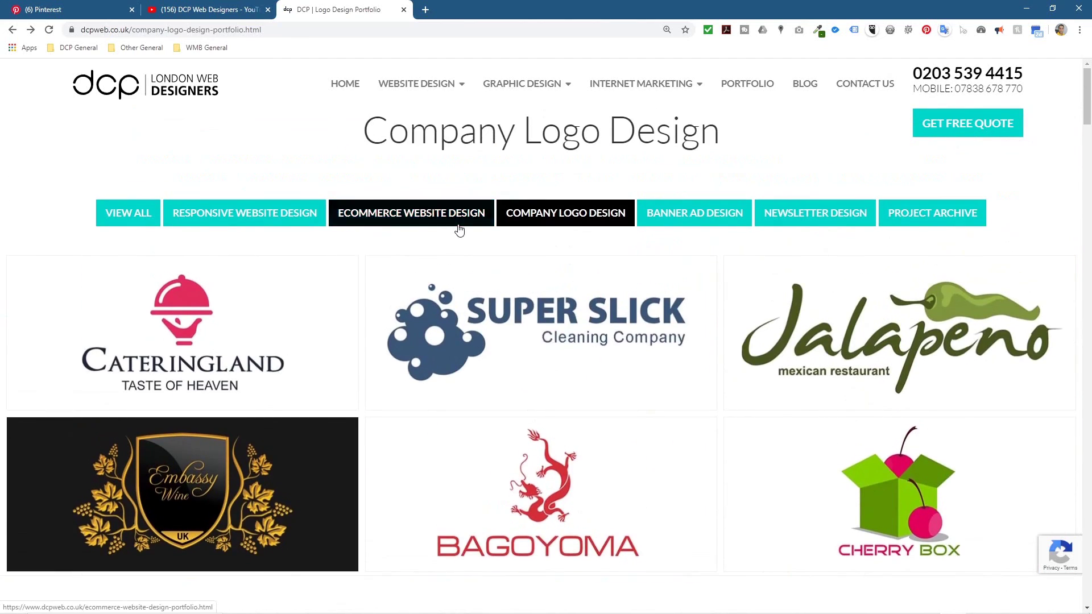
{"action": "left_click", "coordinate": [1027, 10]}
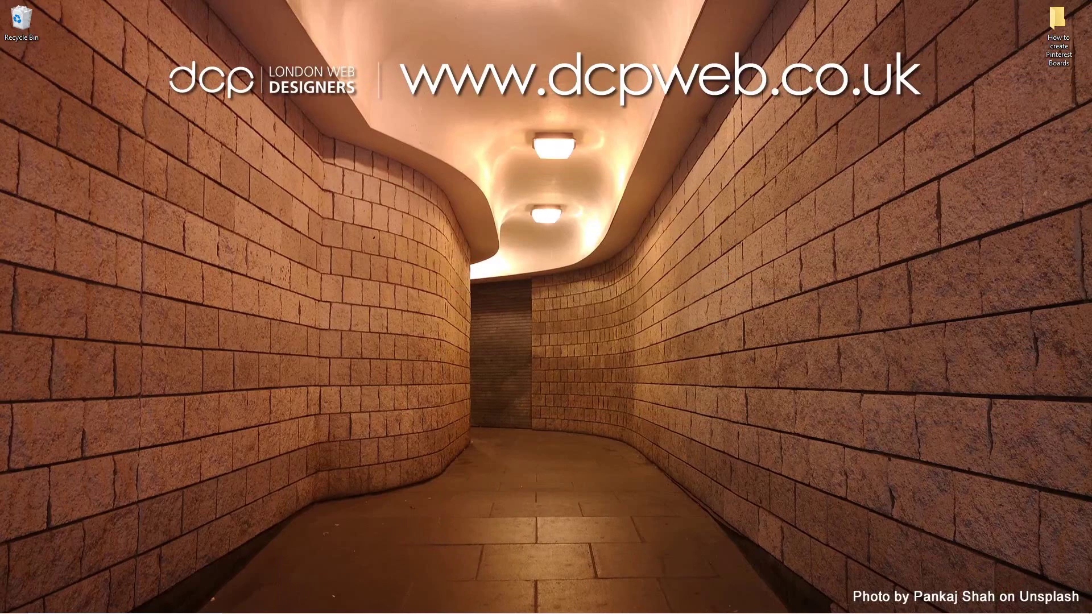